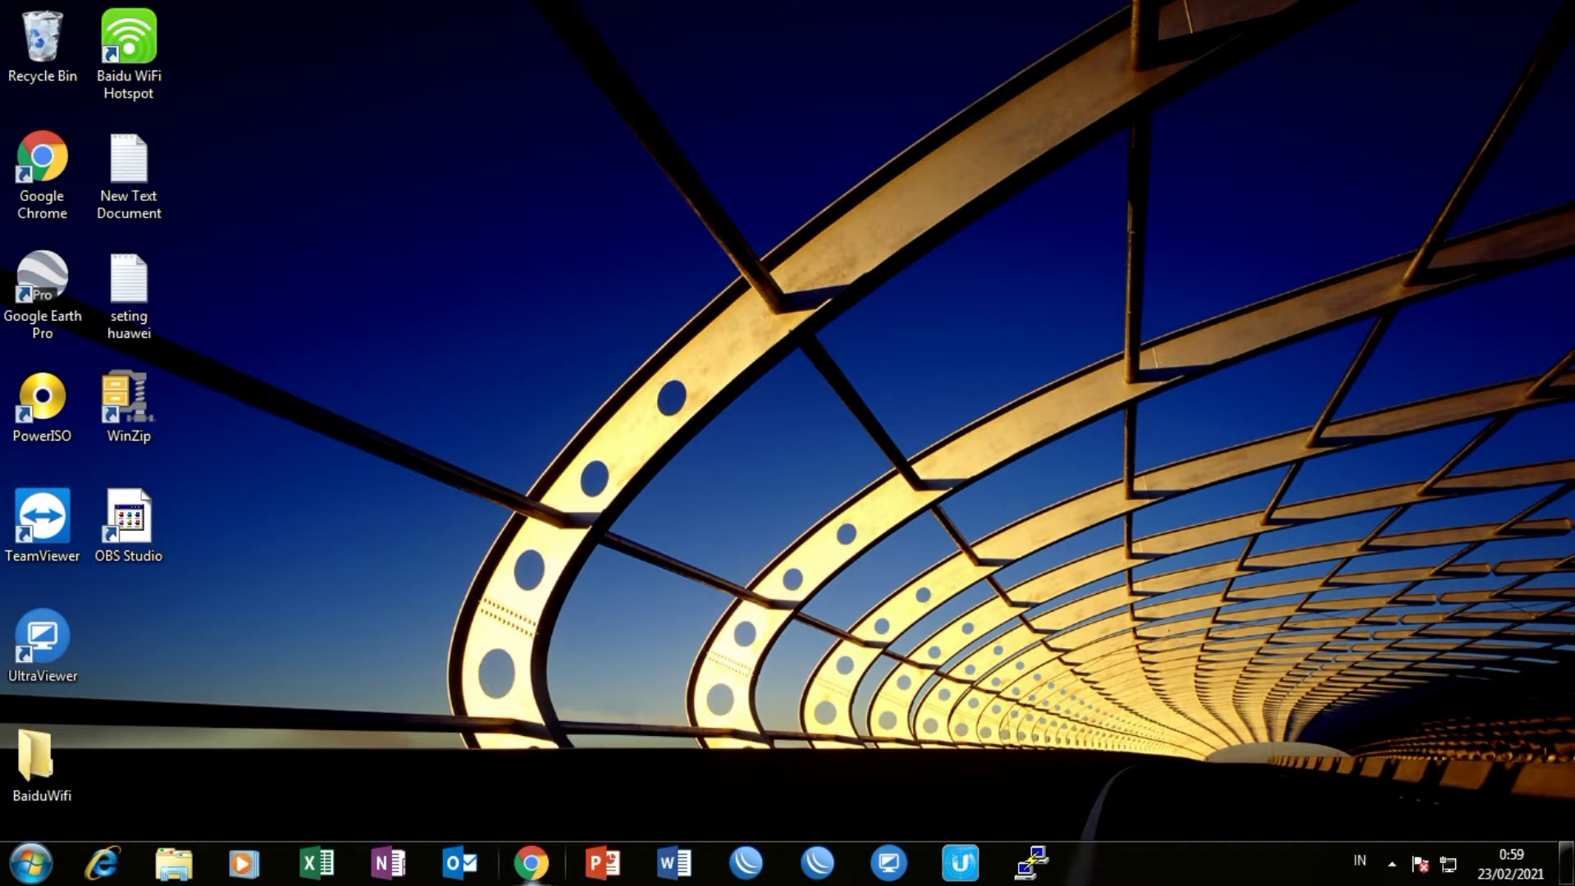
Step: Open Chrome and try to load the radio's web interface at 192.168.2.20
{"action": "left_click", "coordinate": [533, 868]}
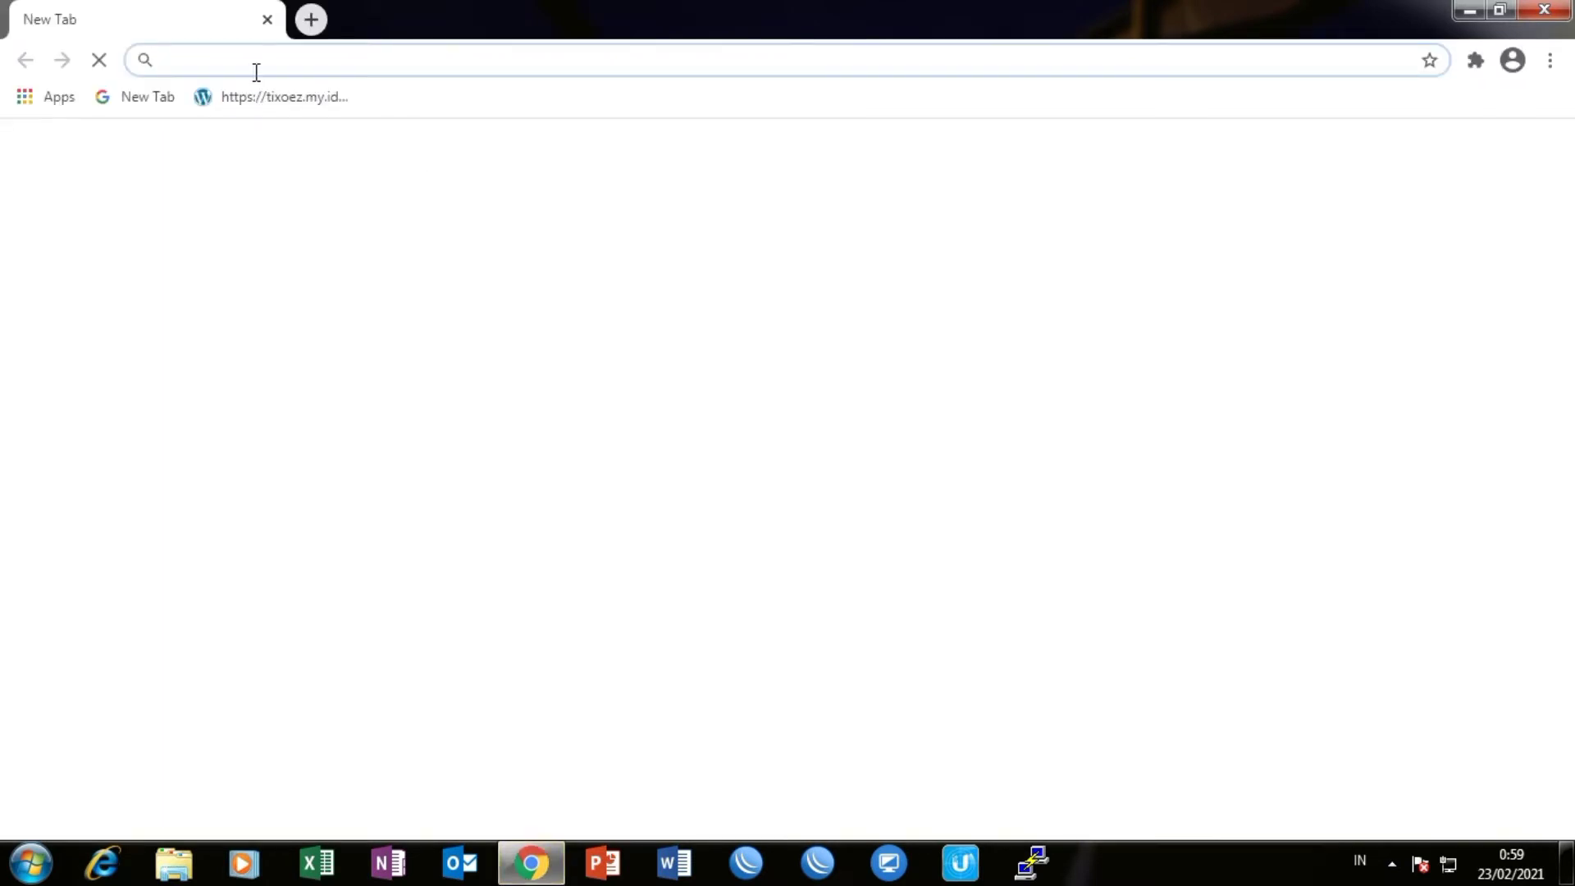
{"action": "type", "text": "19"}
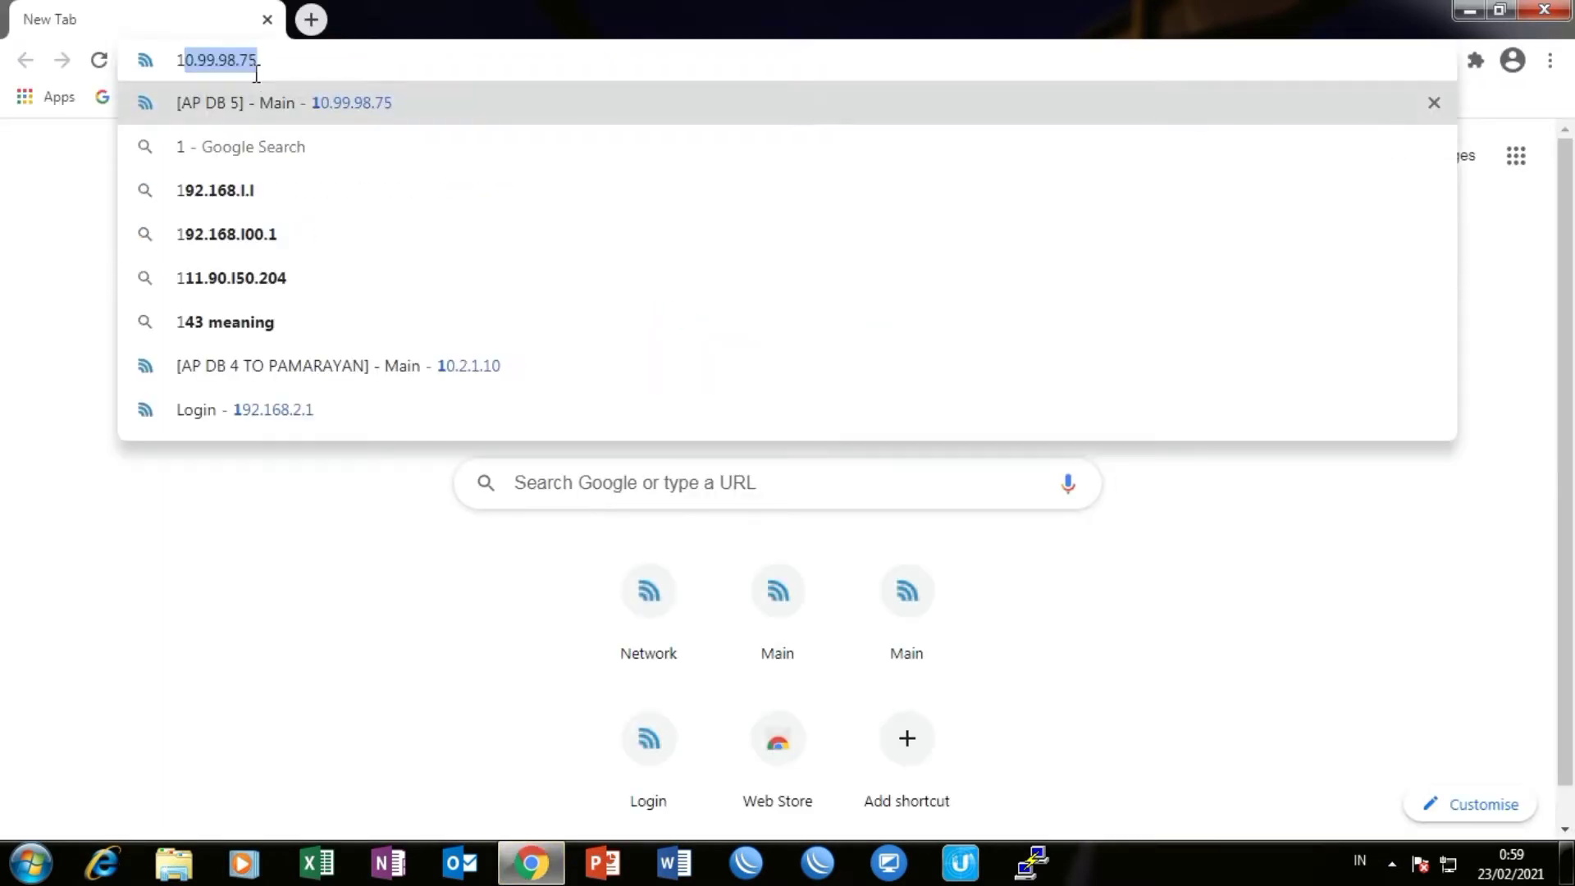
{"action": "type", "text": "2"}
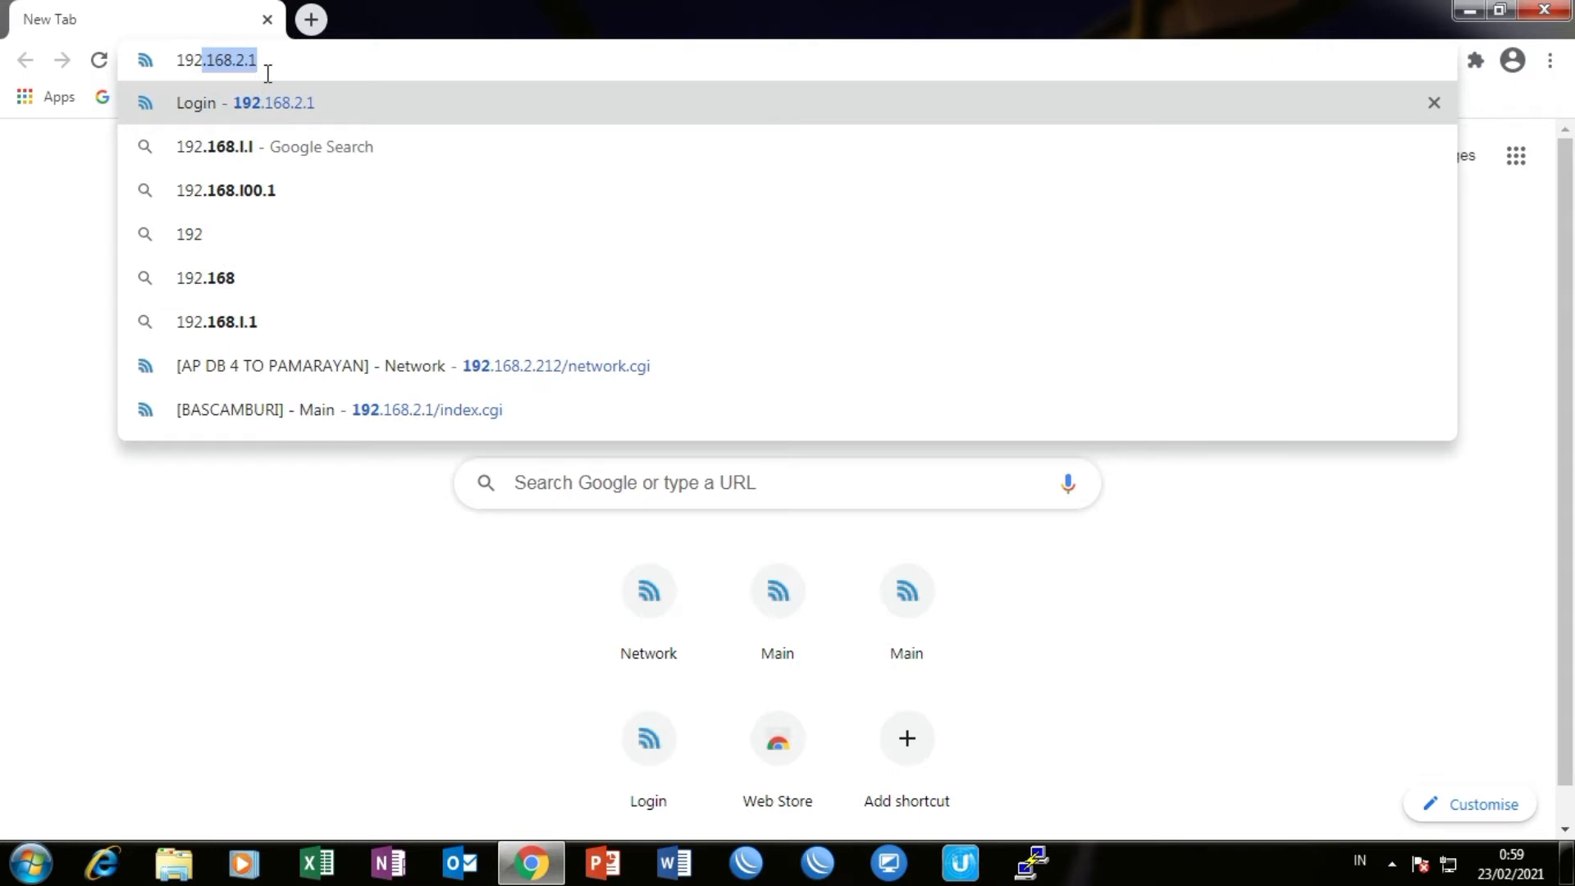
{"action": "type", "text": ".168.2."}
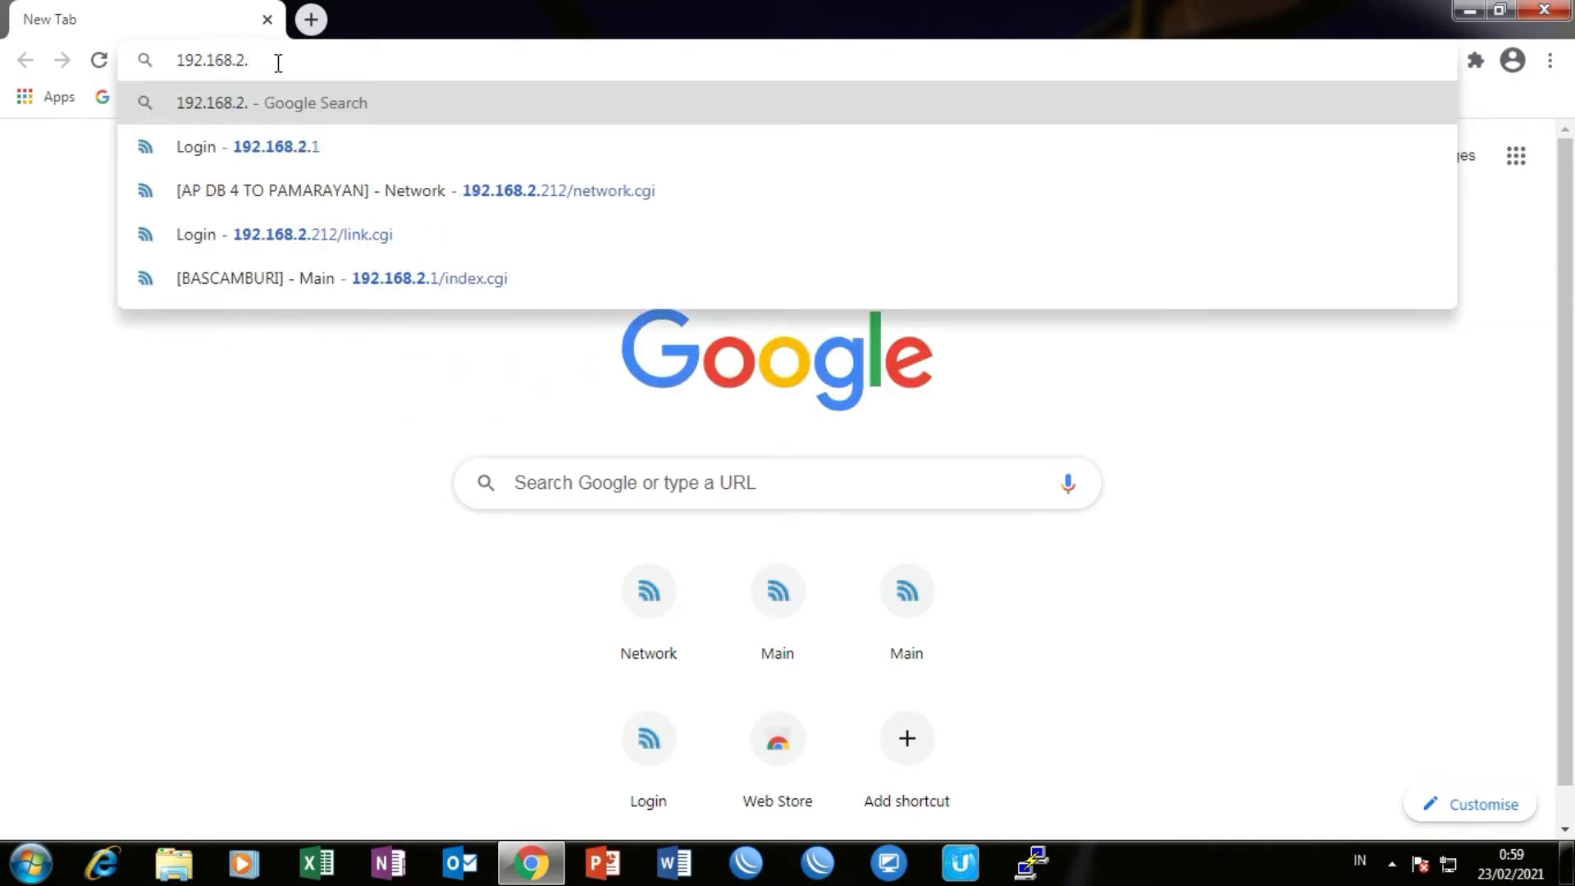
{"action": "type", "text": "1"}
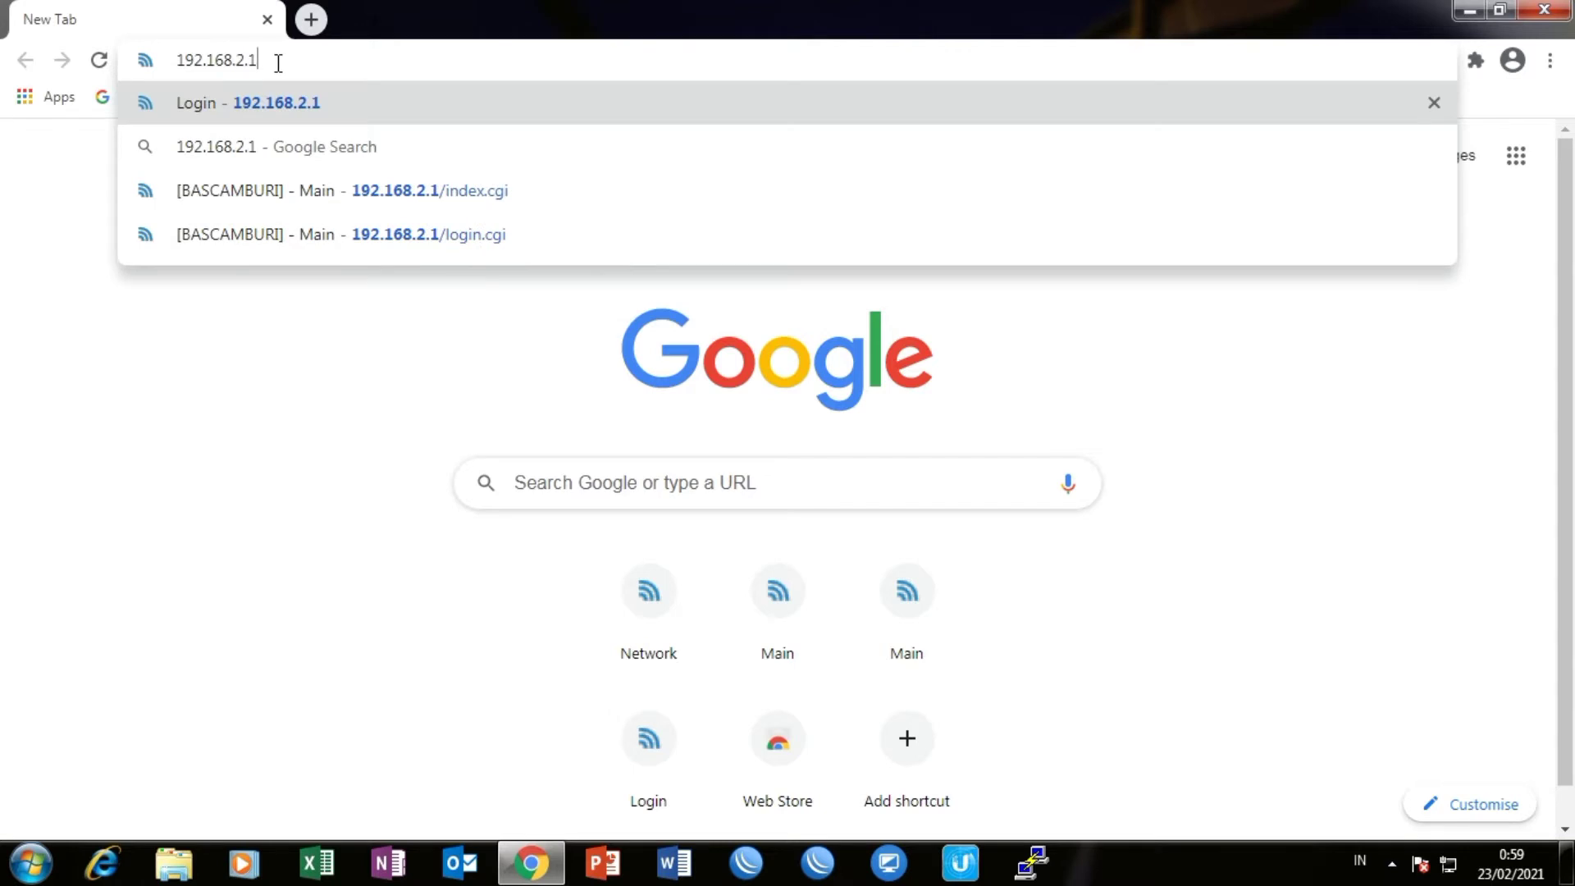
{"action": "key", "text": "BackSpace"}
{"action": "type", "text": "20"}
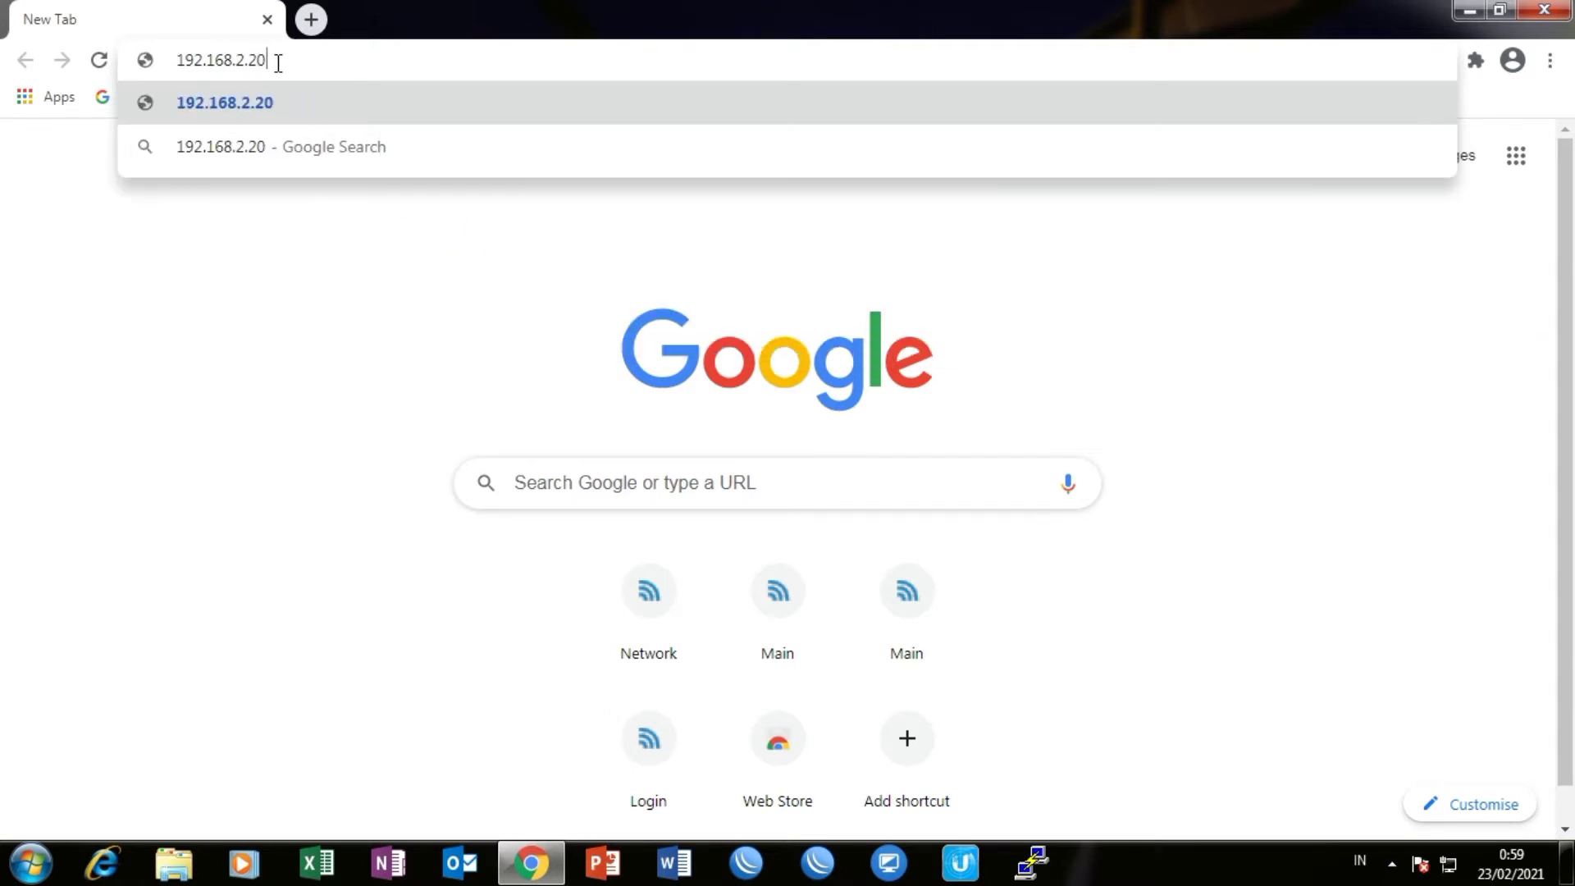
{"action": "key", "text": "Return"}
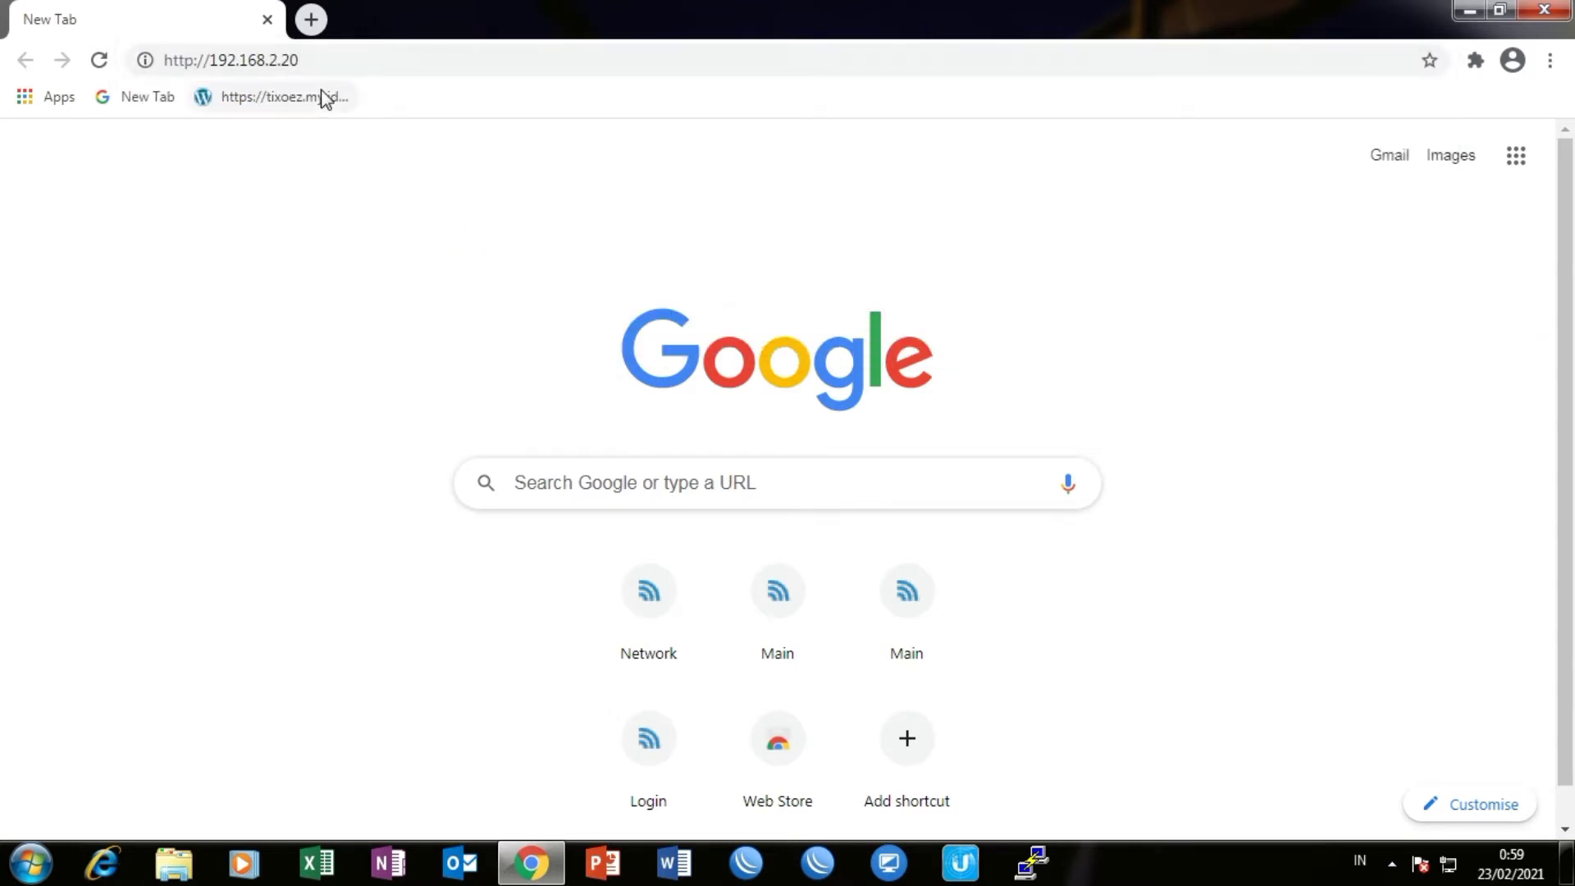
Step: Correct the address to 192.168.2.212 and load the airOS login page
{"action": "left_click", "coordinate": [309, 63]}
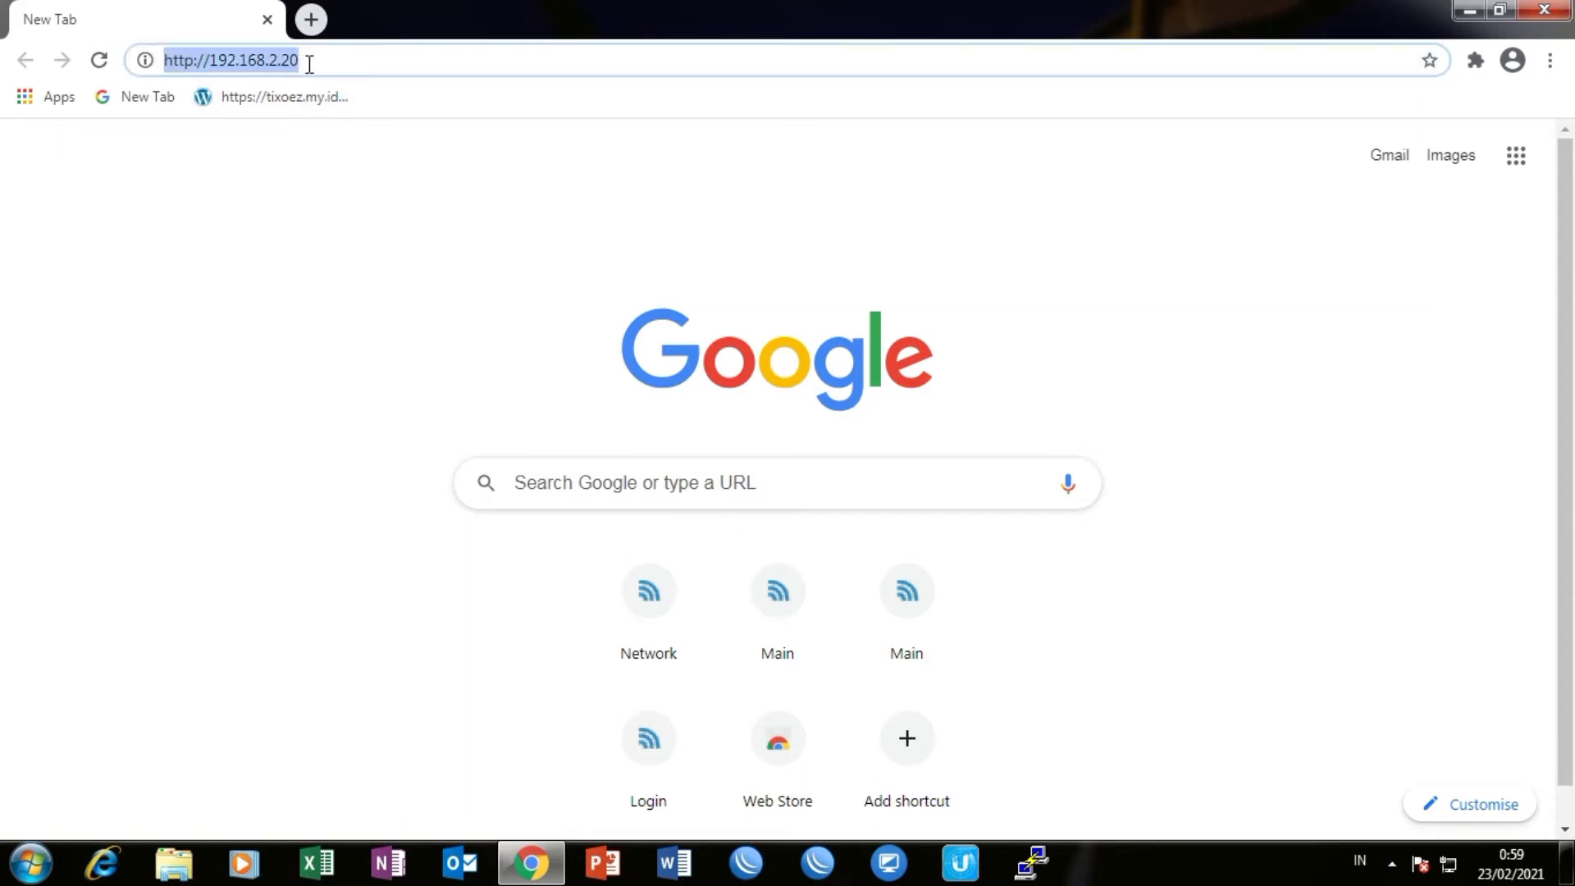
{"action": "left_click", "coordinate": [309, 63]}
{"action": "key", "text": "BackSpace"}
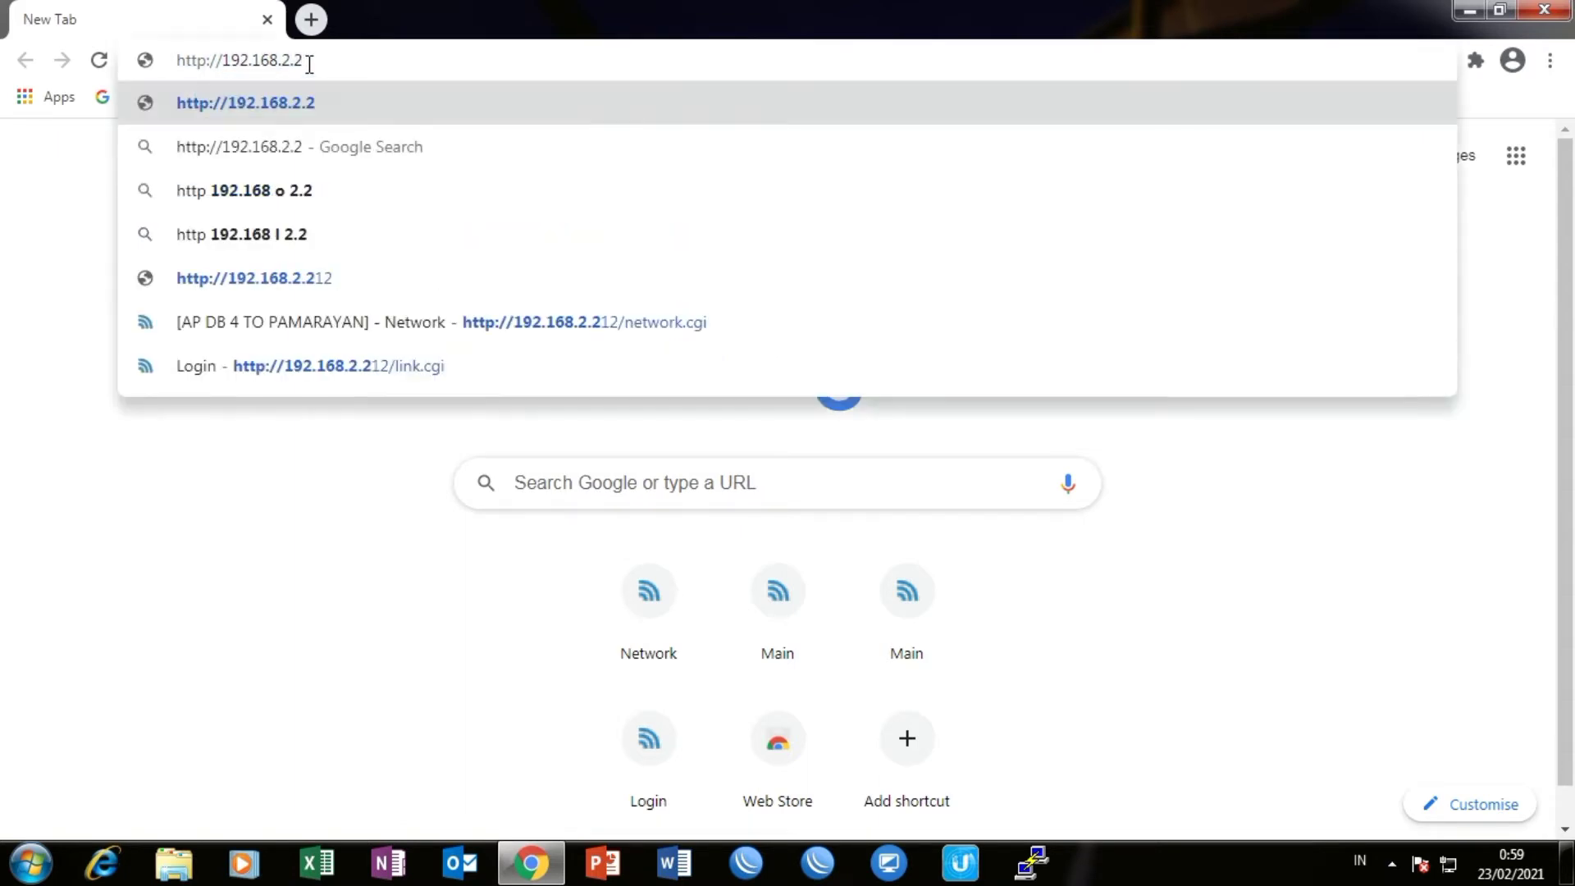
{"action": "type", "text": "12"}
{"action": "key", "text": "Return"}
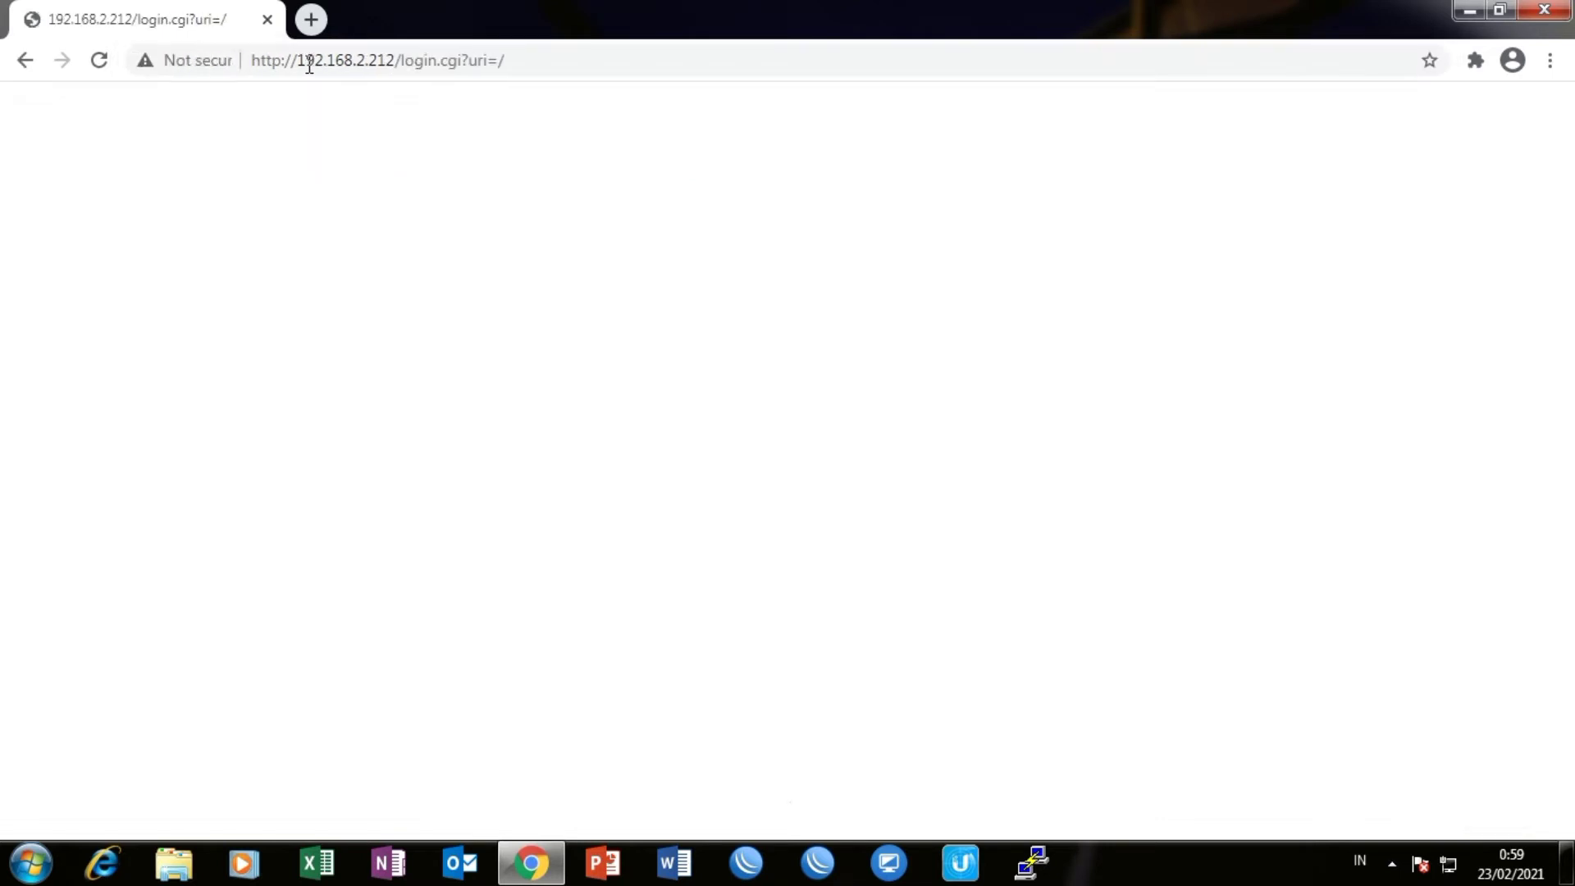
Step: Log in to airOS with the saved user name and password
{"action": "left_click", "coordinate": [915, 243]}
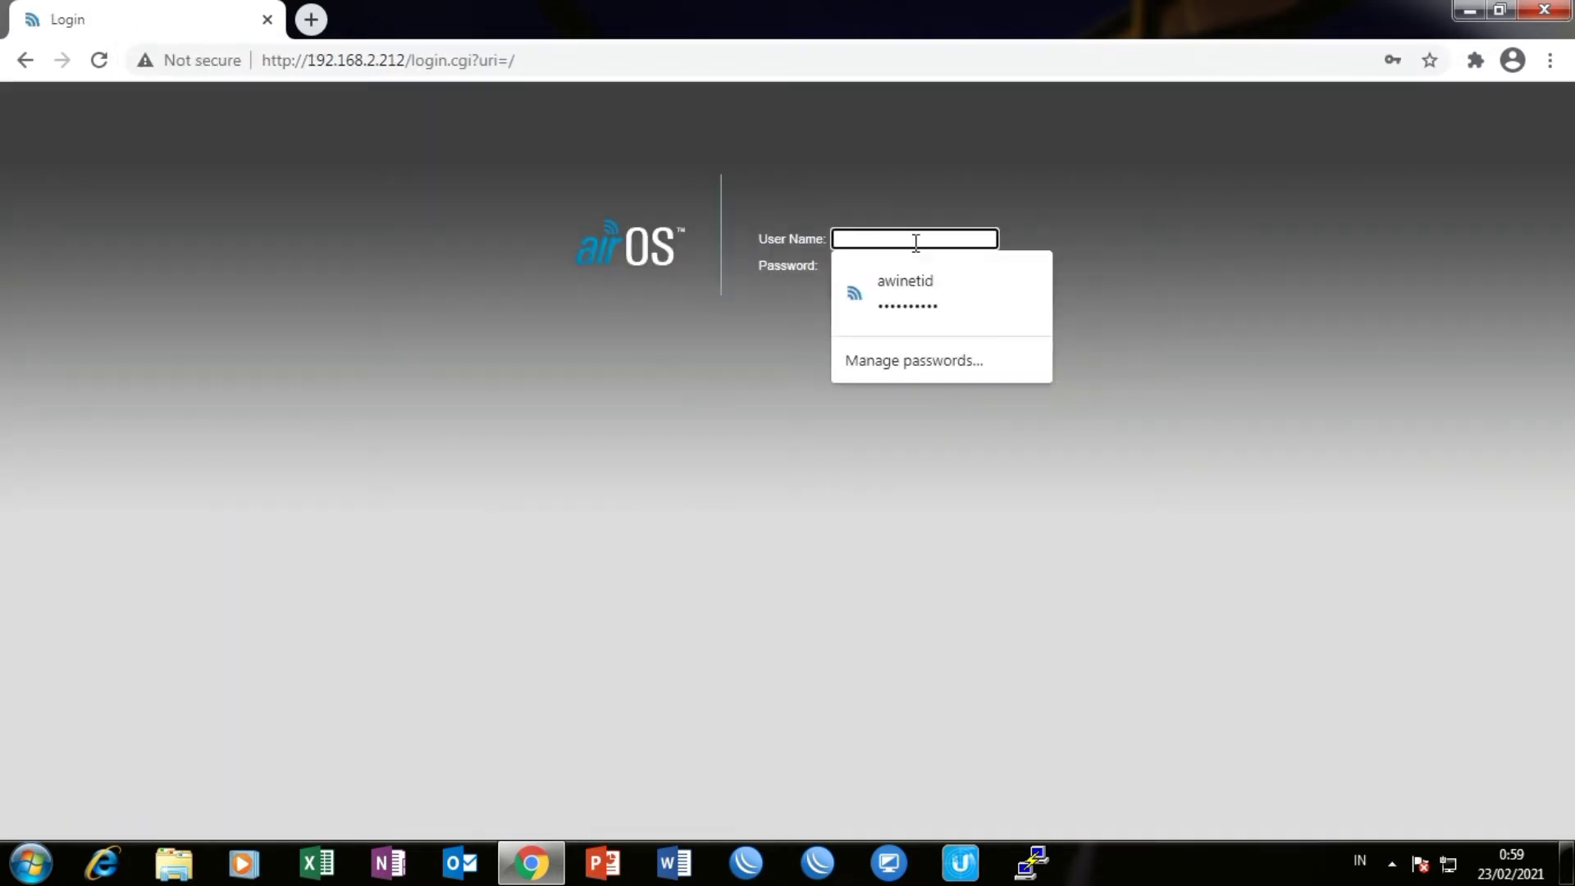
{"action": "left_click", "coordinate": [912, 282]}
{"action": "left_click", "coordinate": [976, 352]}
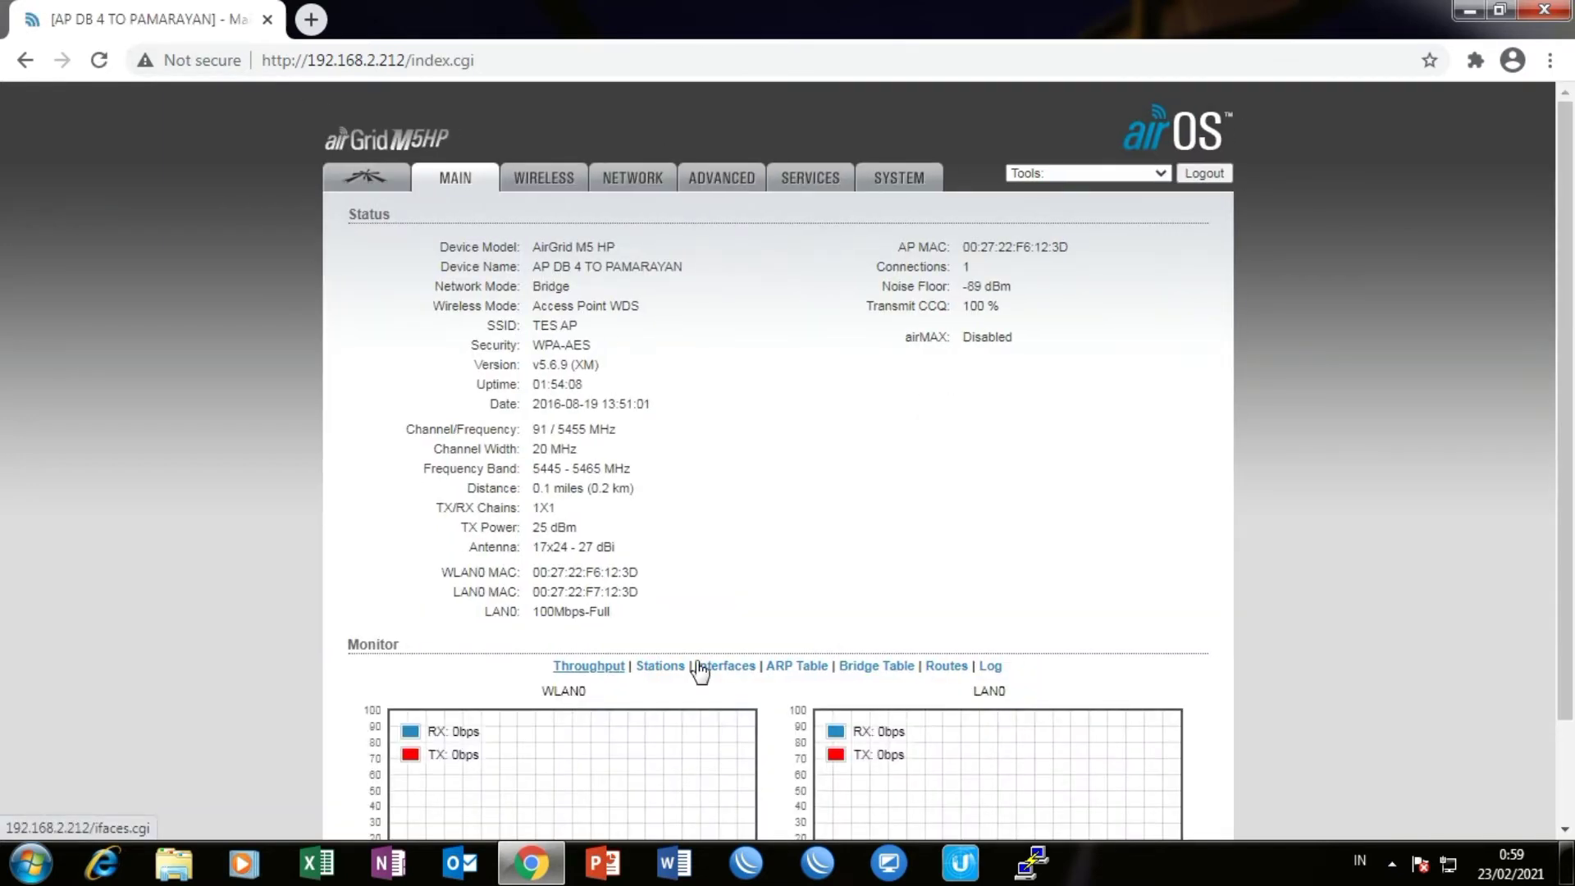
Step: Open WinBox and connect to the discovered MikroTik router with MAC address 48:8F:5A:BA:52:27
{"action": "left_click", "coordinate": [748, 859]}
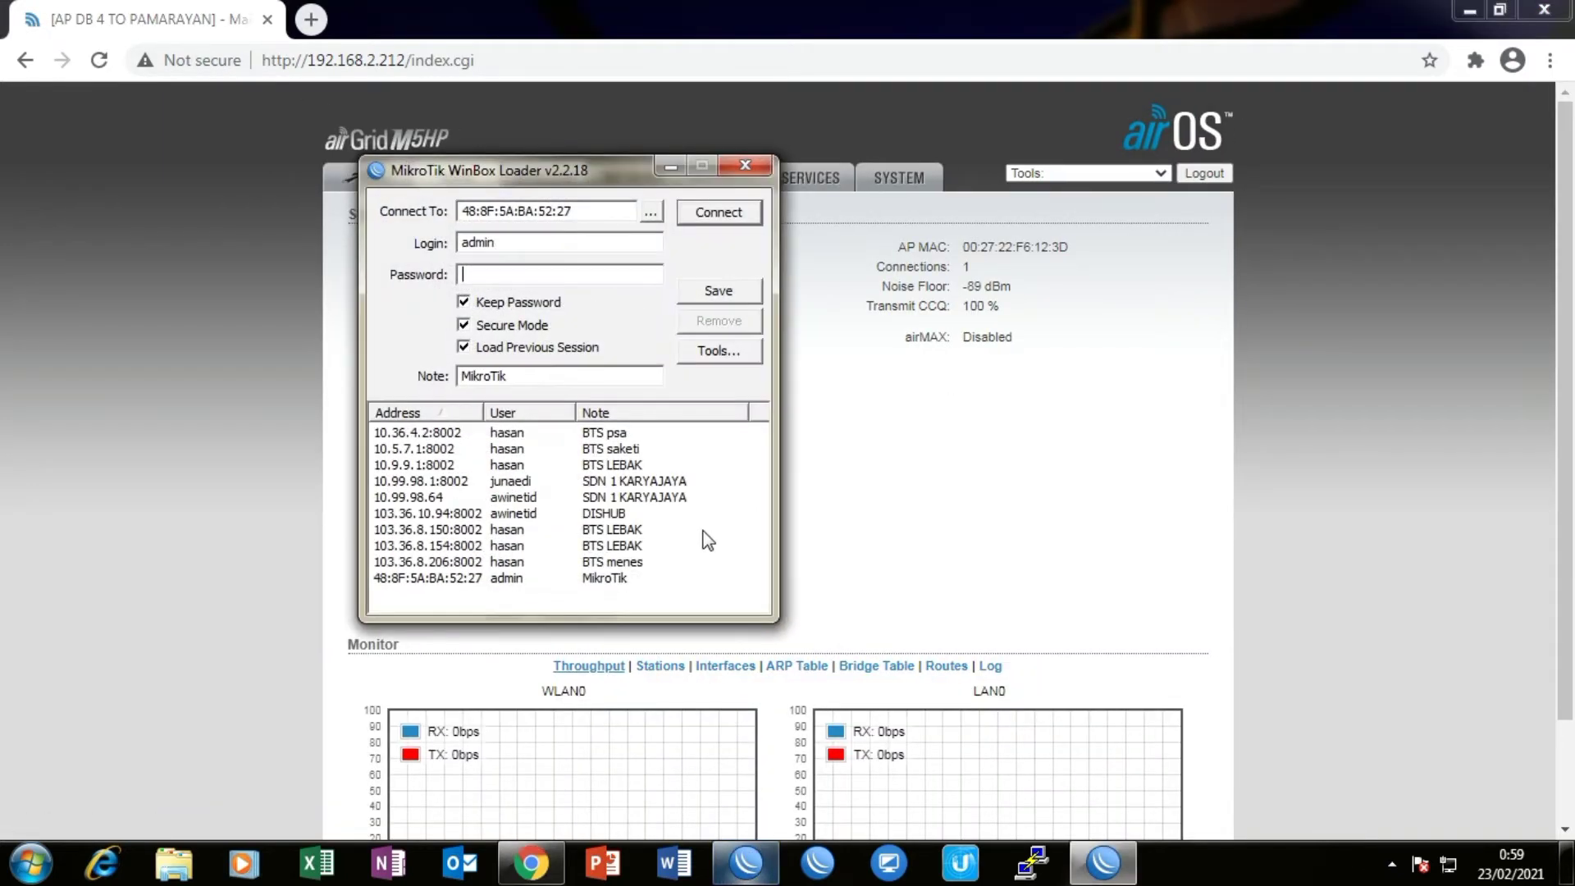
{"action": "left_click", "coordinate": [652, 214]}
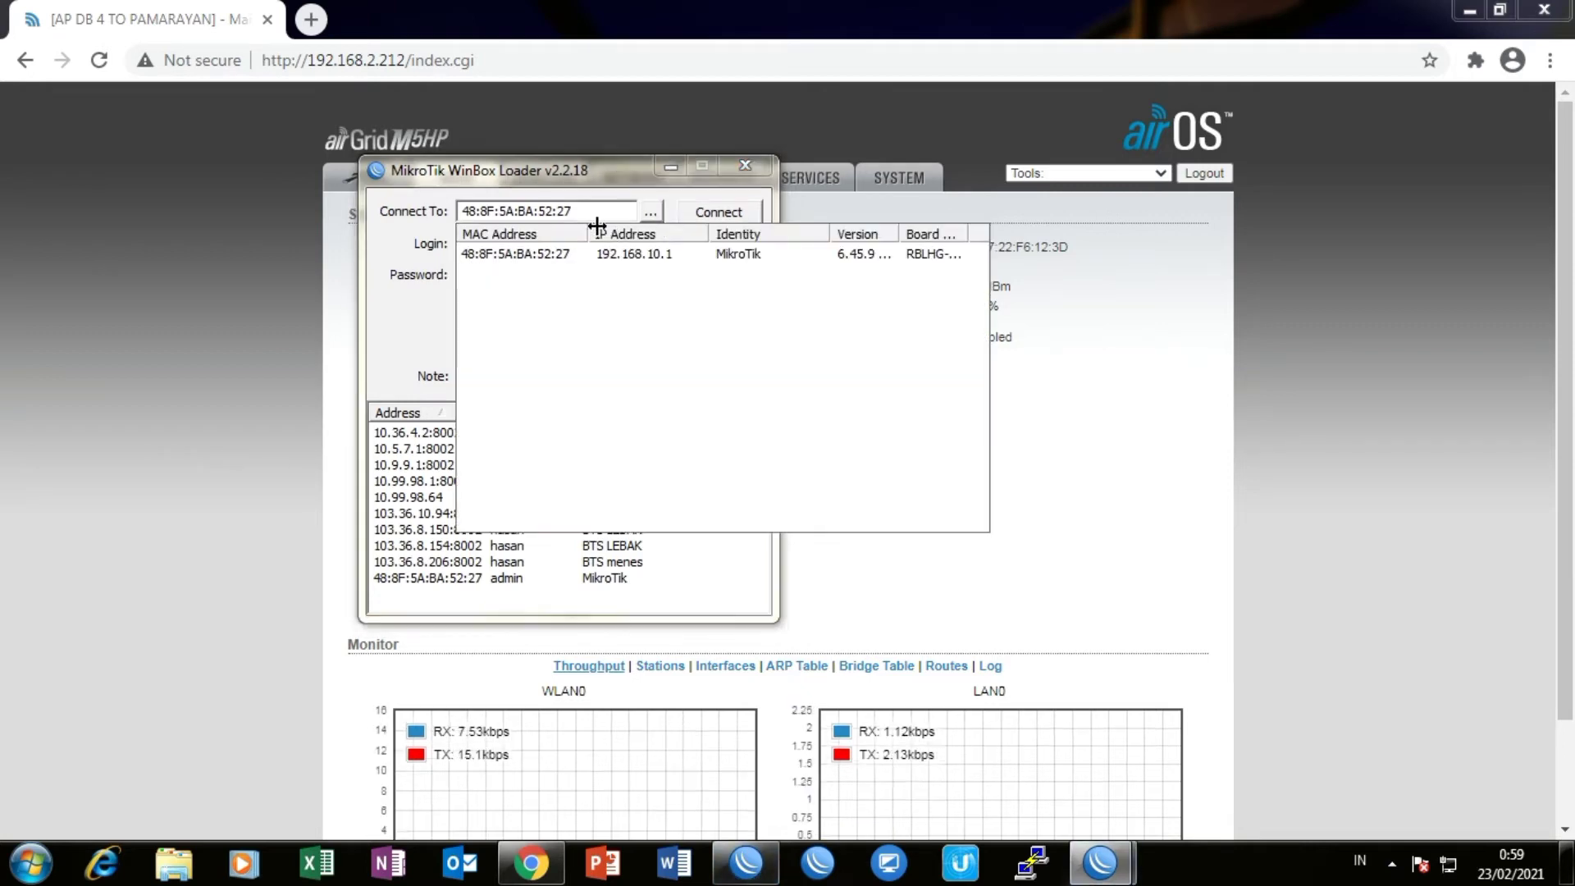
{"action": "left_click", "coordinate": [534, 254]}
{"action": "left_click", "coordinate": [718, 218]}
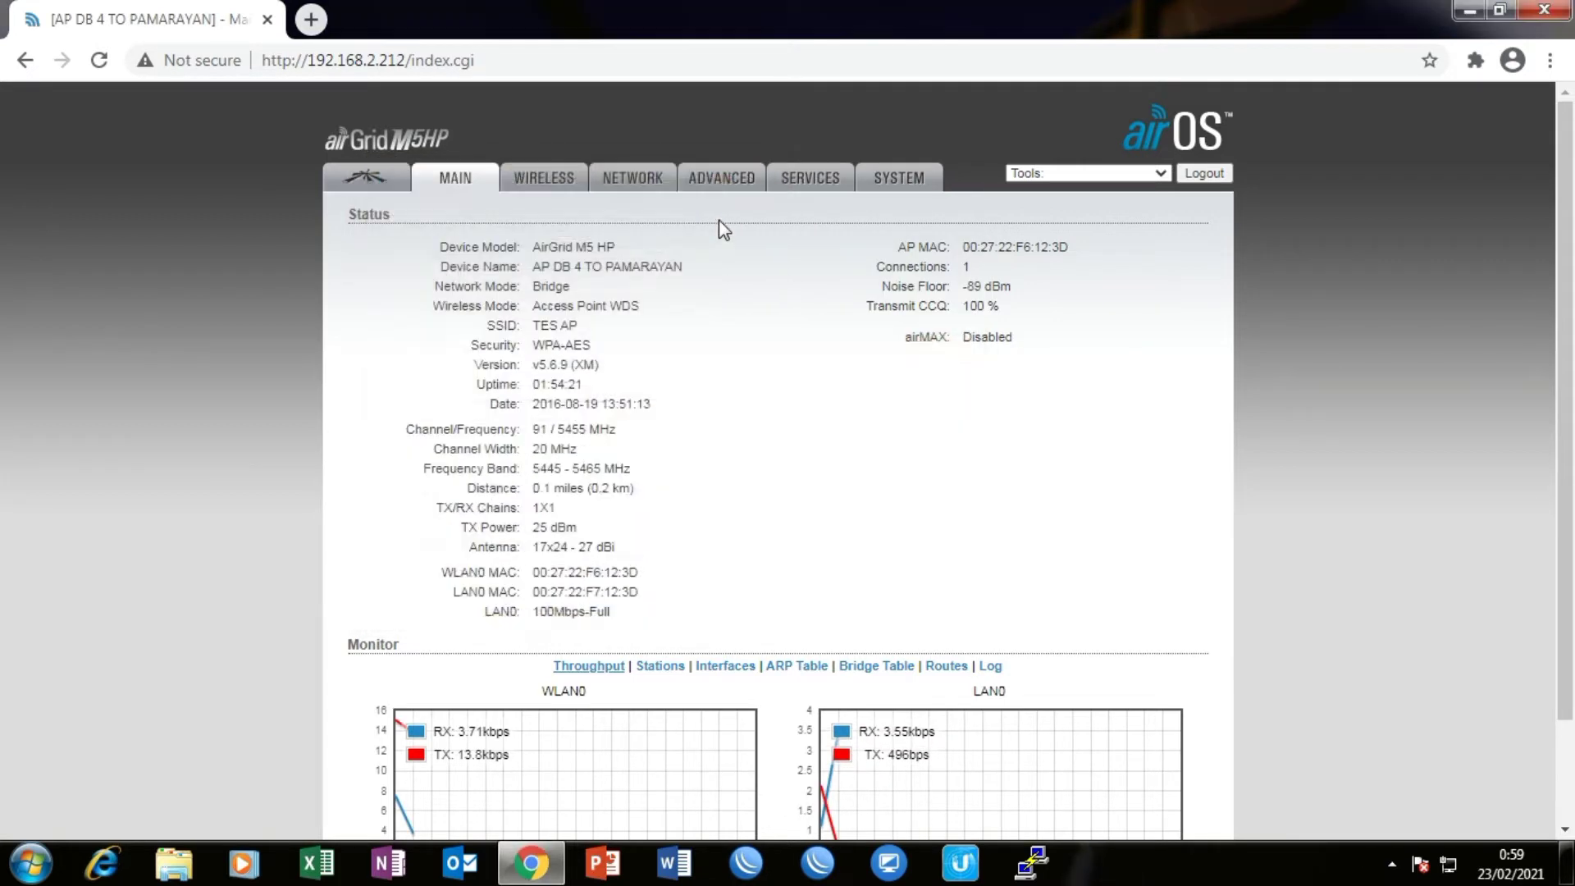
{"action": "left_click_drag", "start_coordinate": [625, 145], "coordinate": [830, 92]}
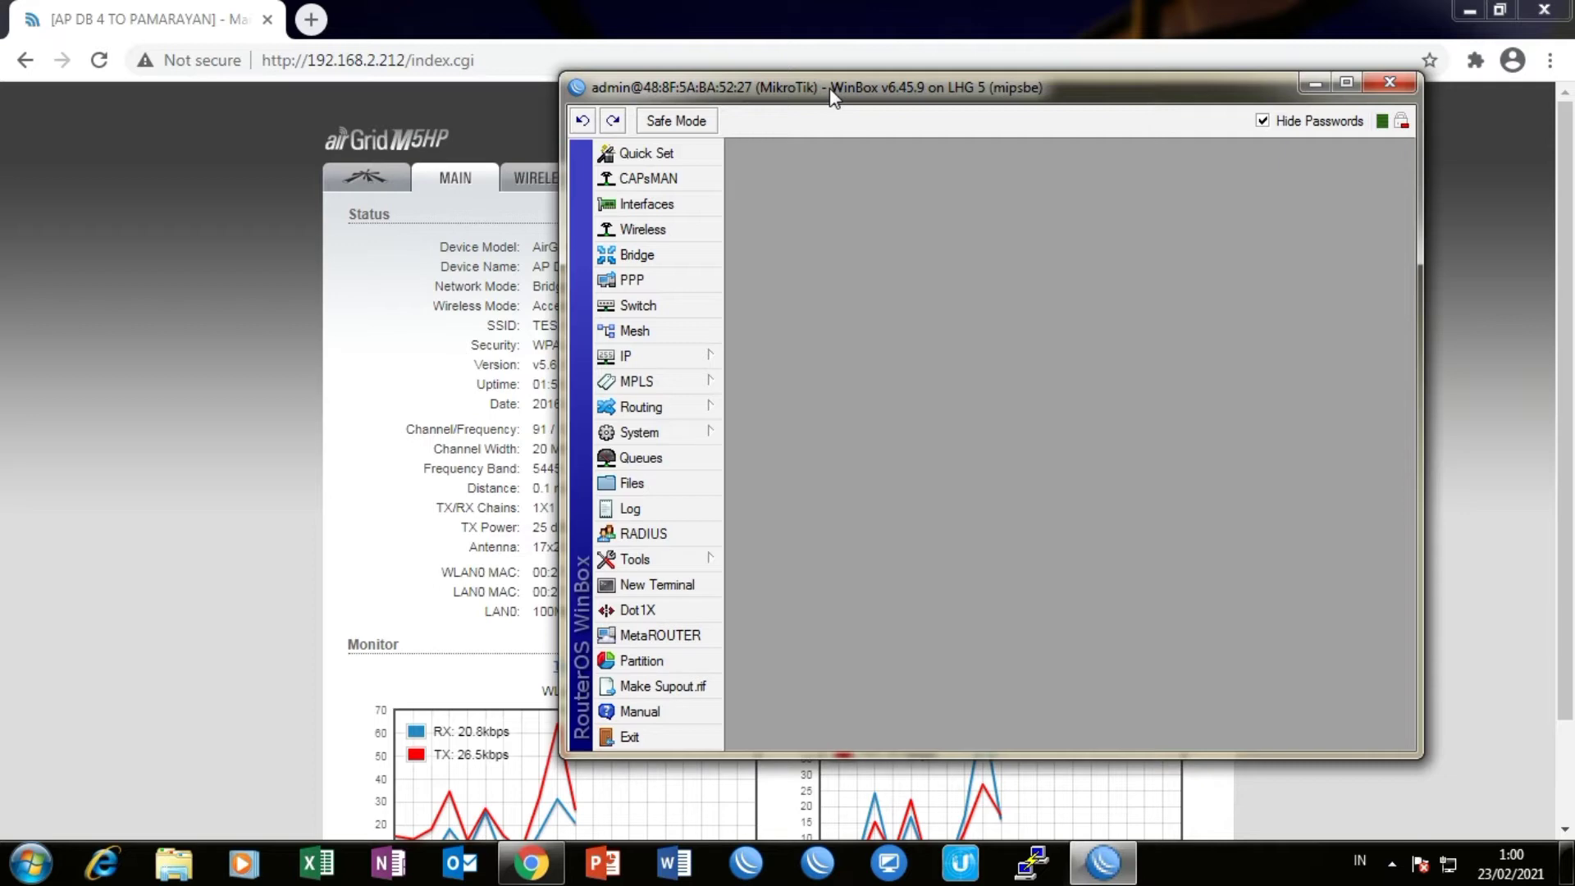
Step: Return to the airOS page in the browser and check the computer's current network connection
{"action": "left_click", "coordinate": [502, 101]}
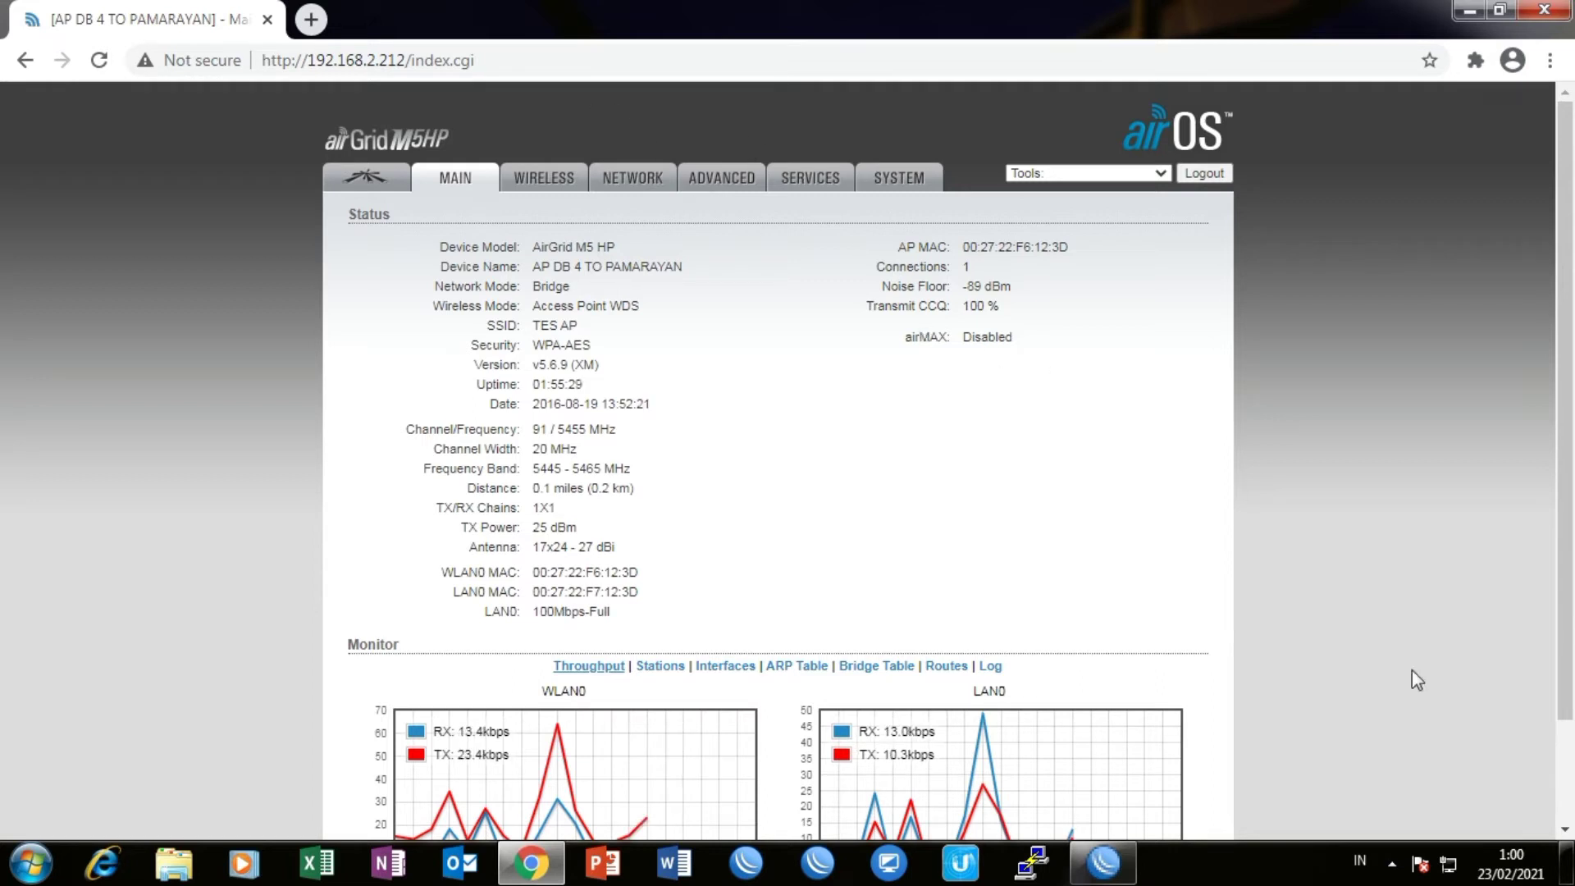
{"action": "left_click", "coordinate": [1449, 859]}
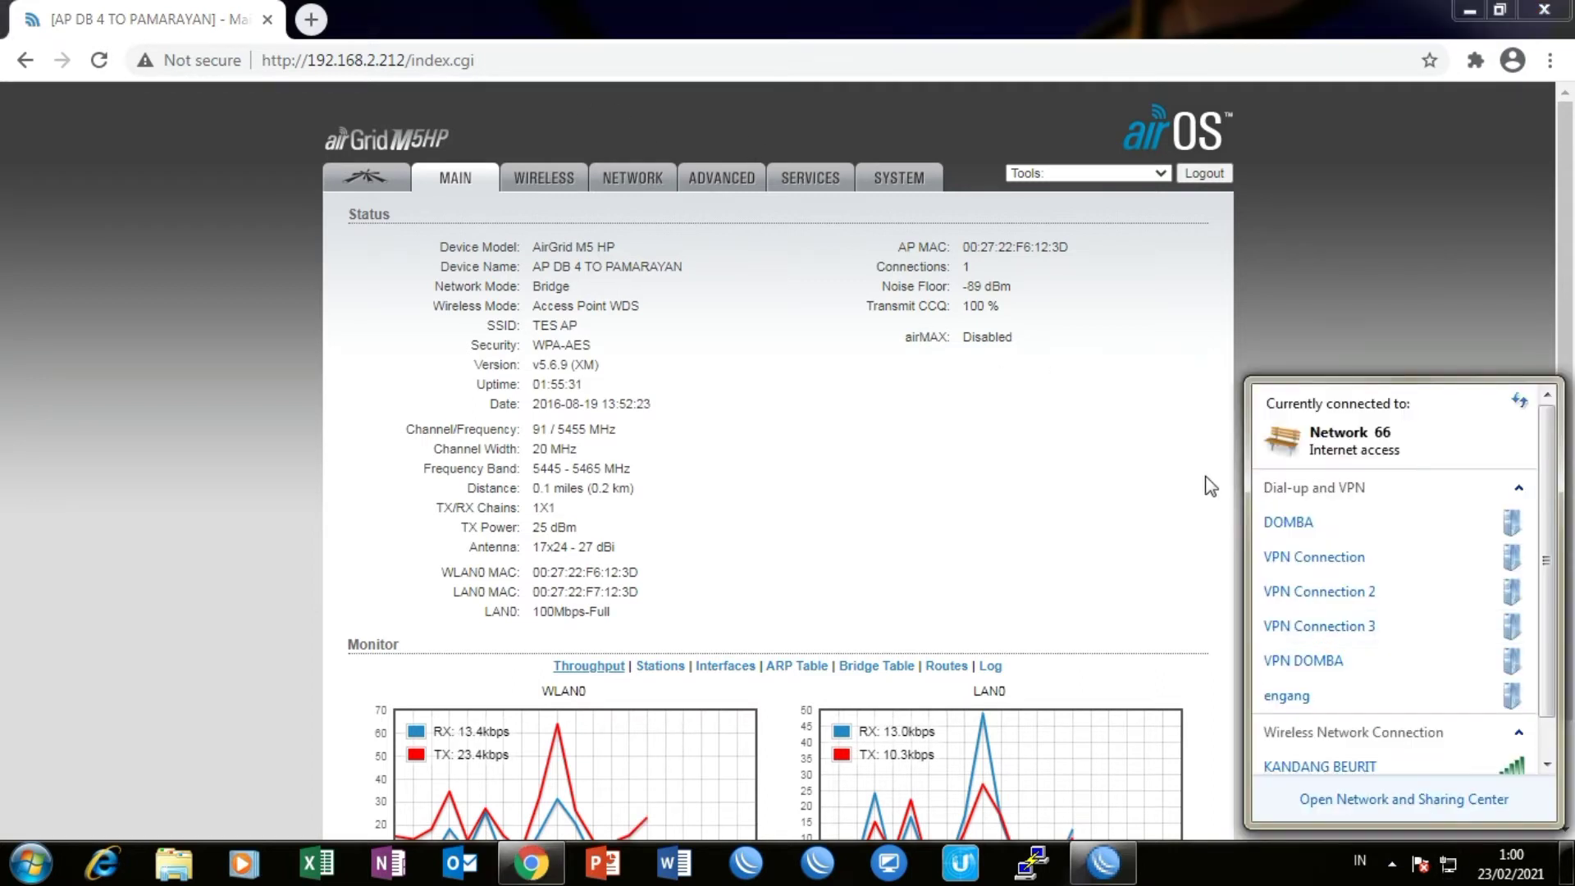
{"action": "left_click", "coordinate": [1179, 461]}
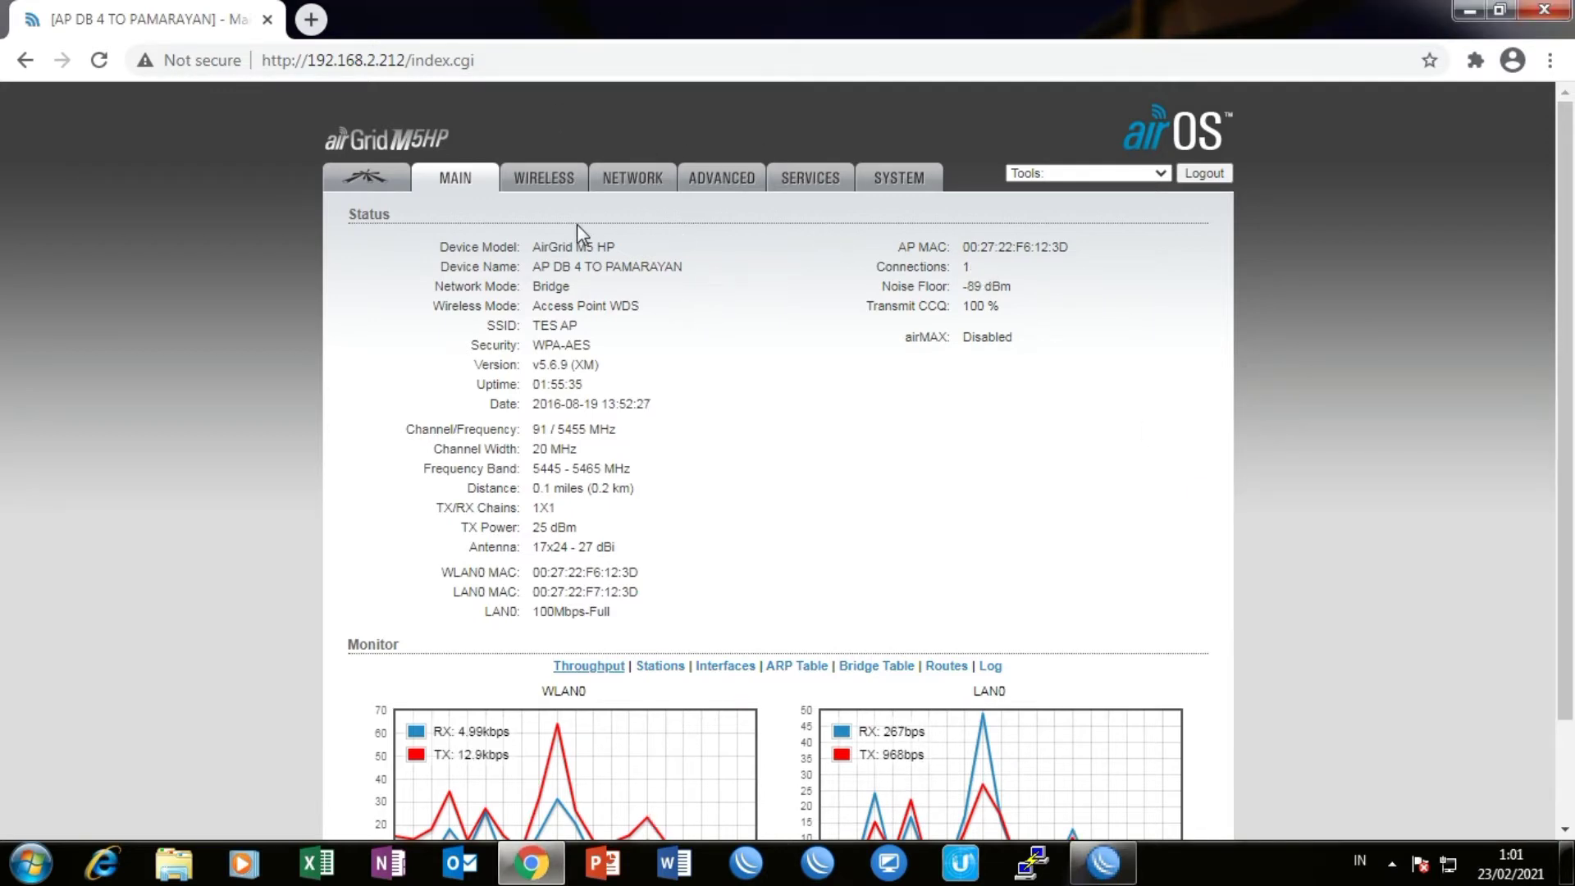
Step: Examine the access point's wireless, airMAX and status pages in airOS, including its list of connected stations
{"action": "left_click", "coordinate": [557, 181]}
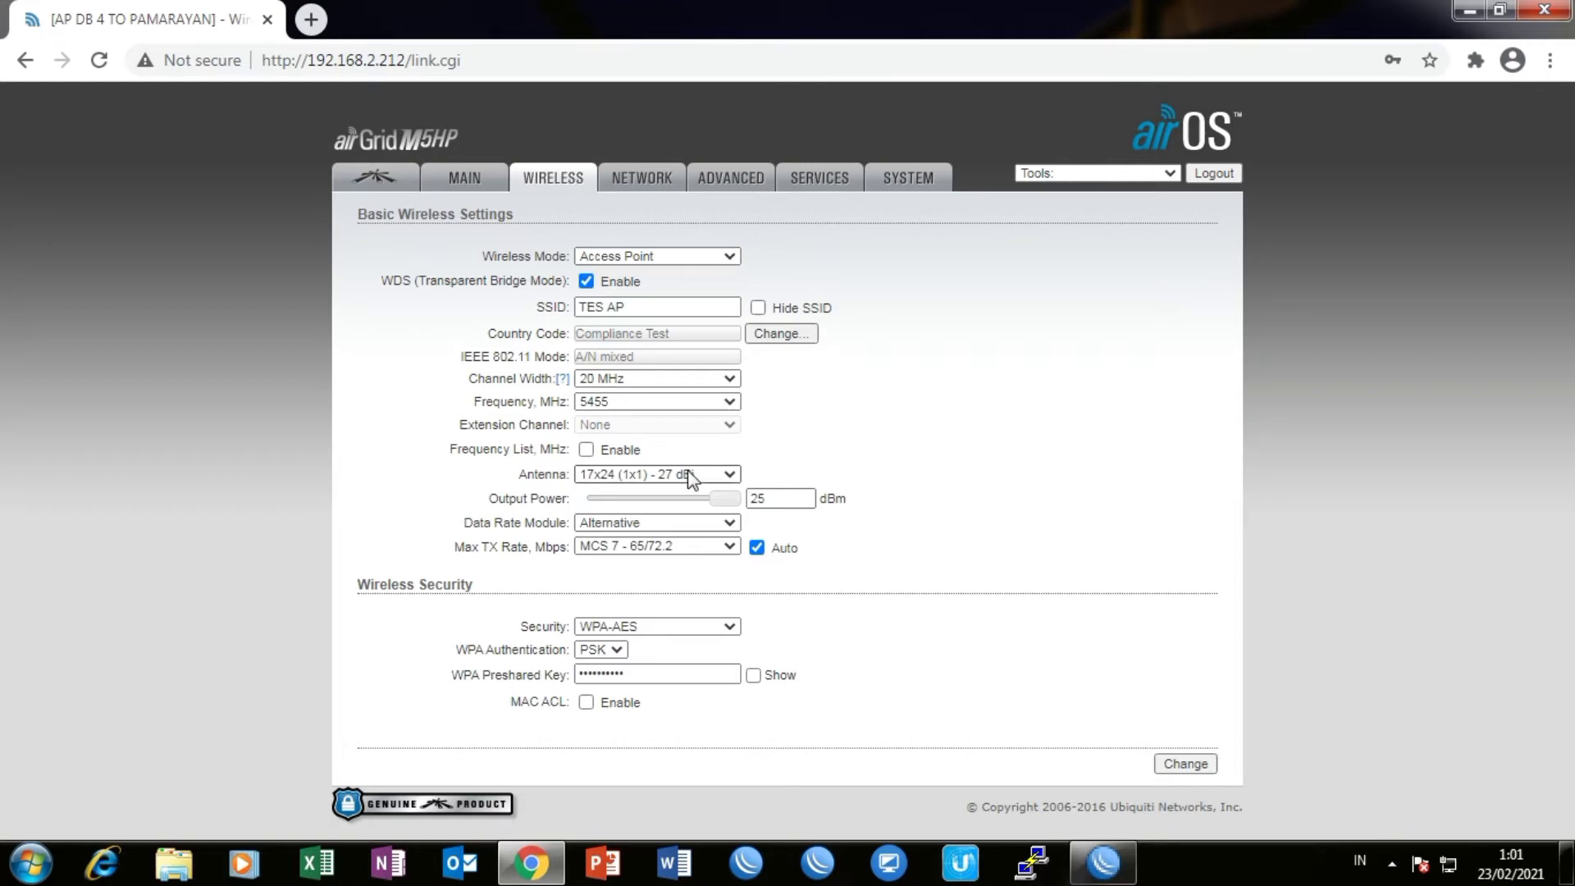
{"action": "left_click", "coordinate": [486, 181]}
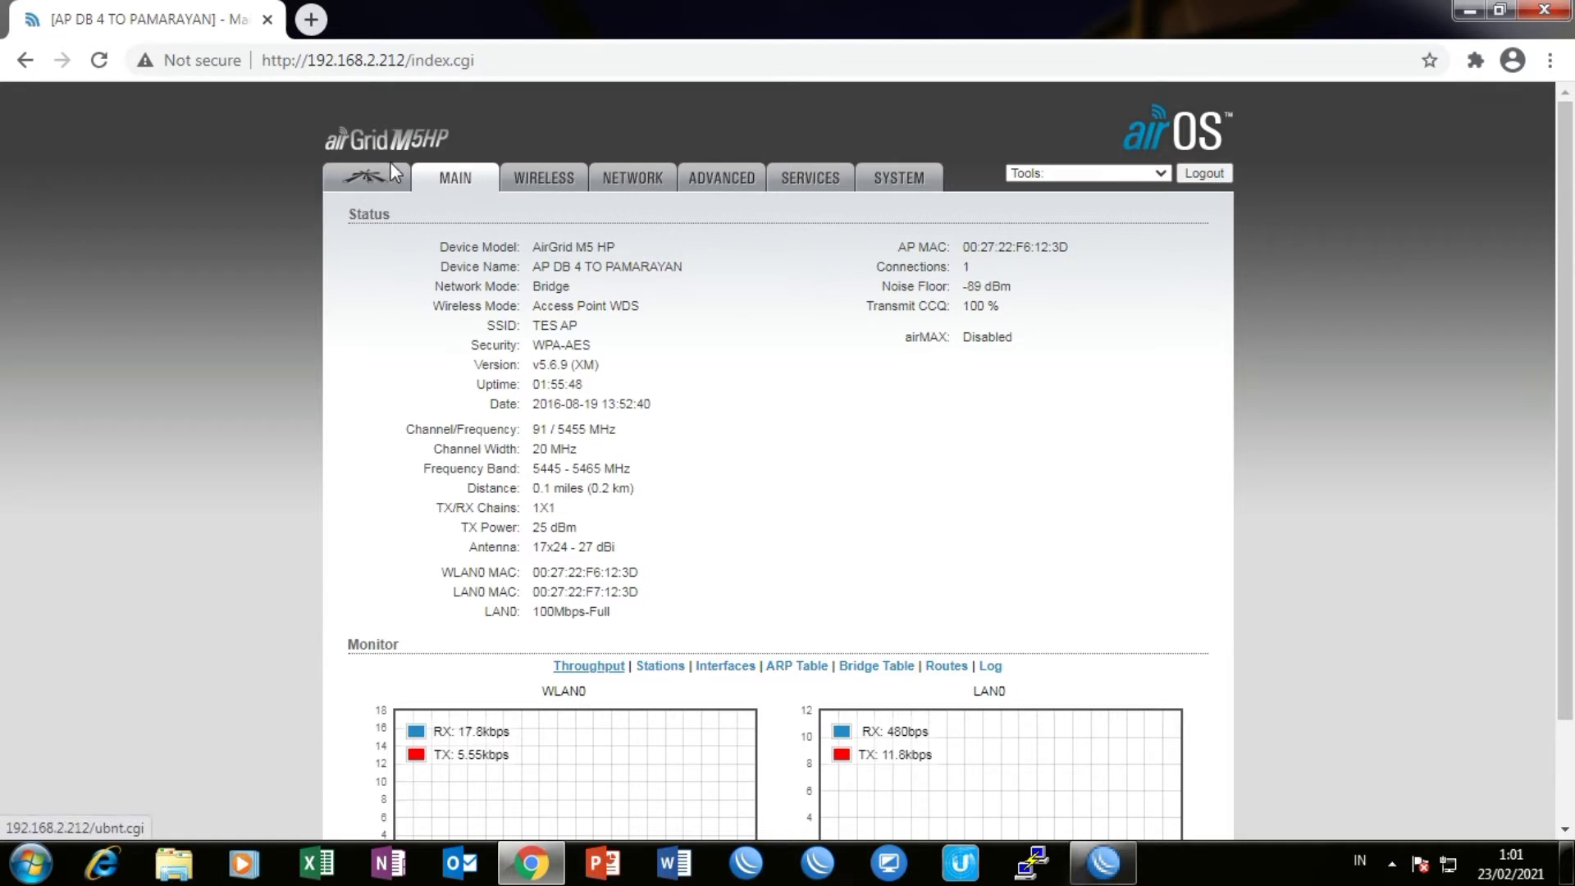
{"action": "left_click", "coordinate": [389, 187]}
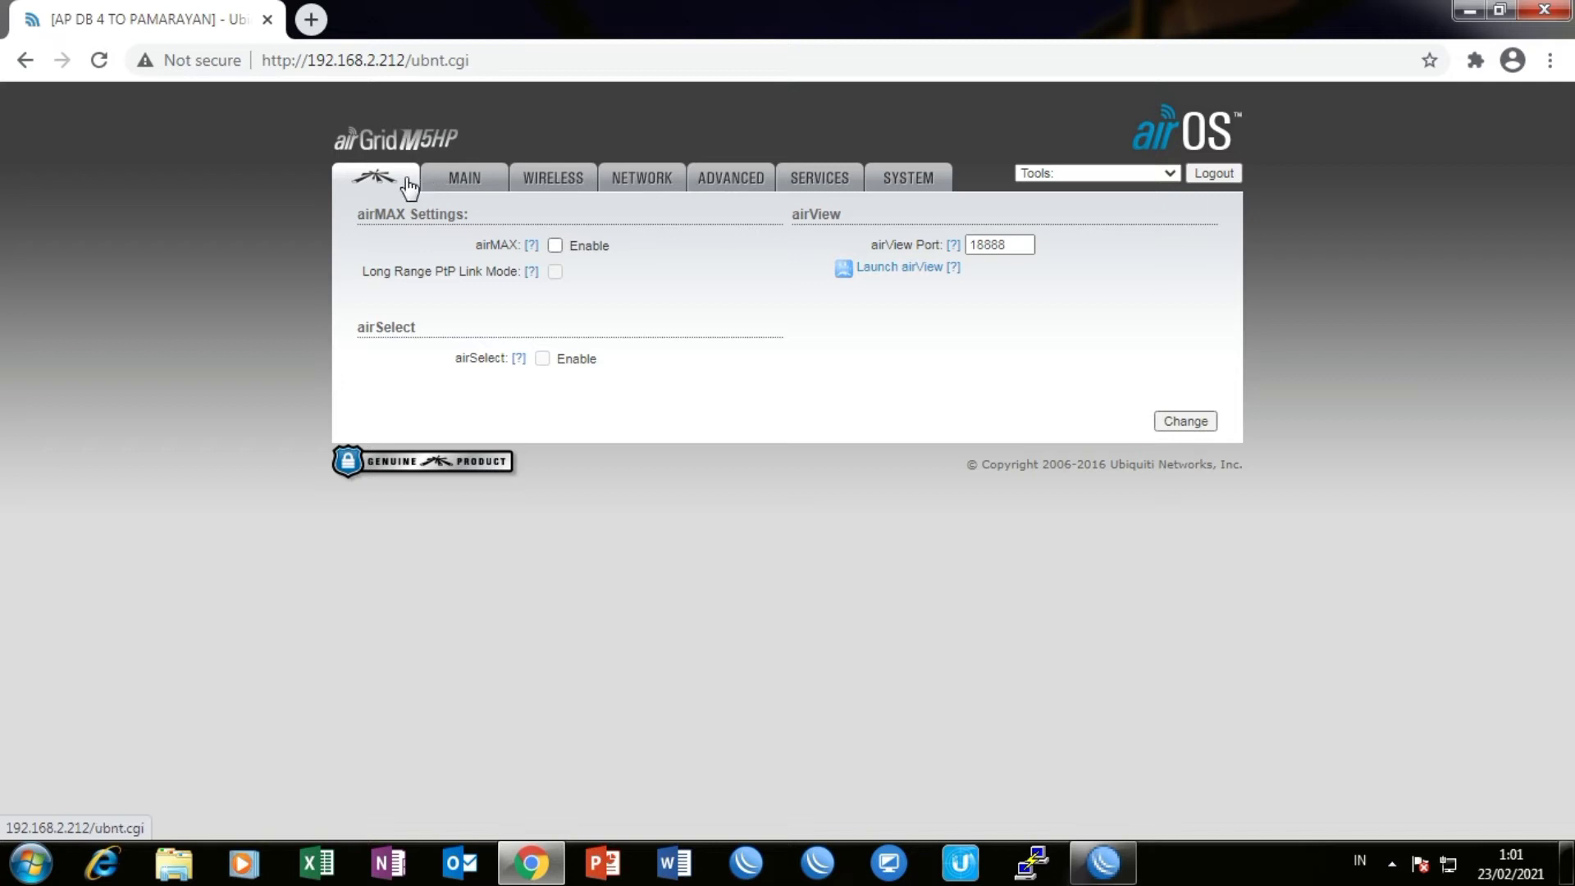
{"action": "left_click", "coordinate": [480, 187]}
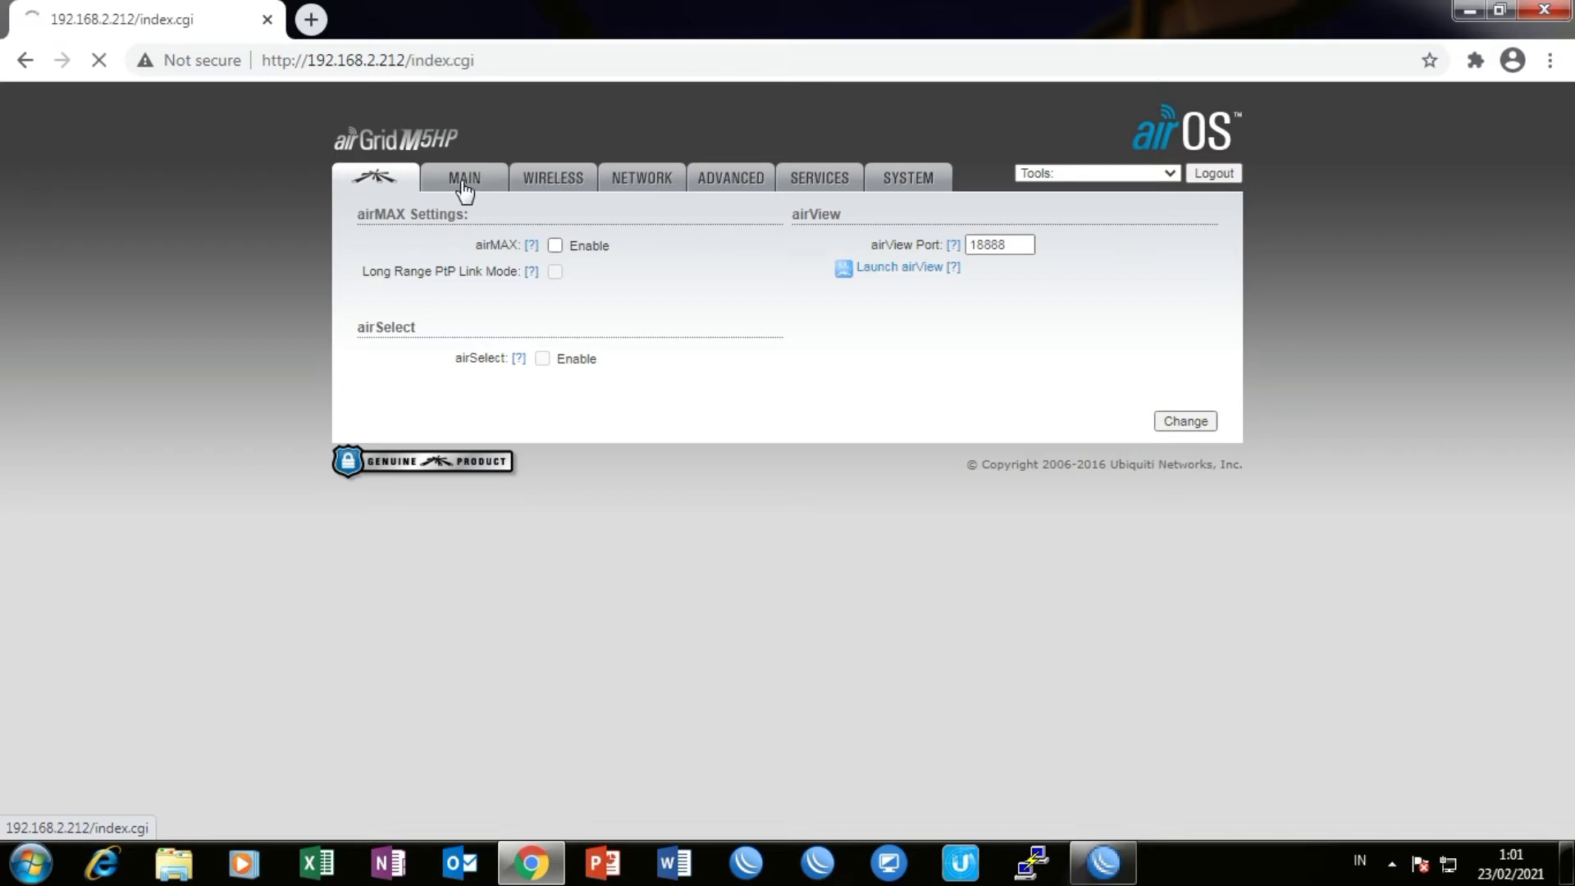
{"action": "left_click", "coordinate": [408, 184]}
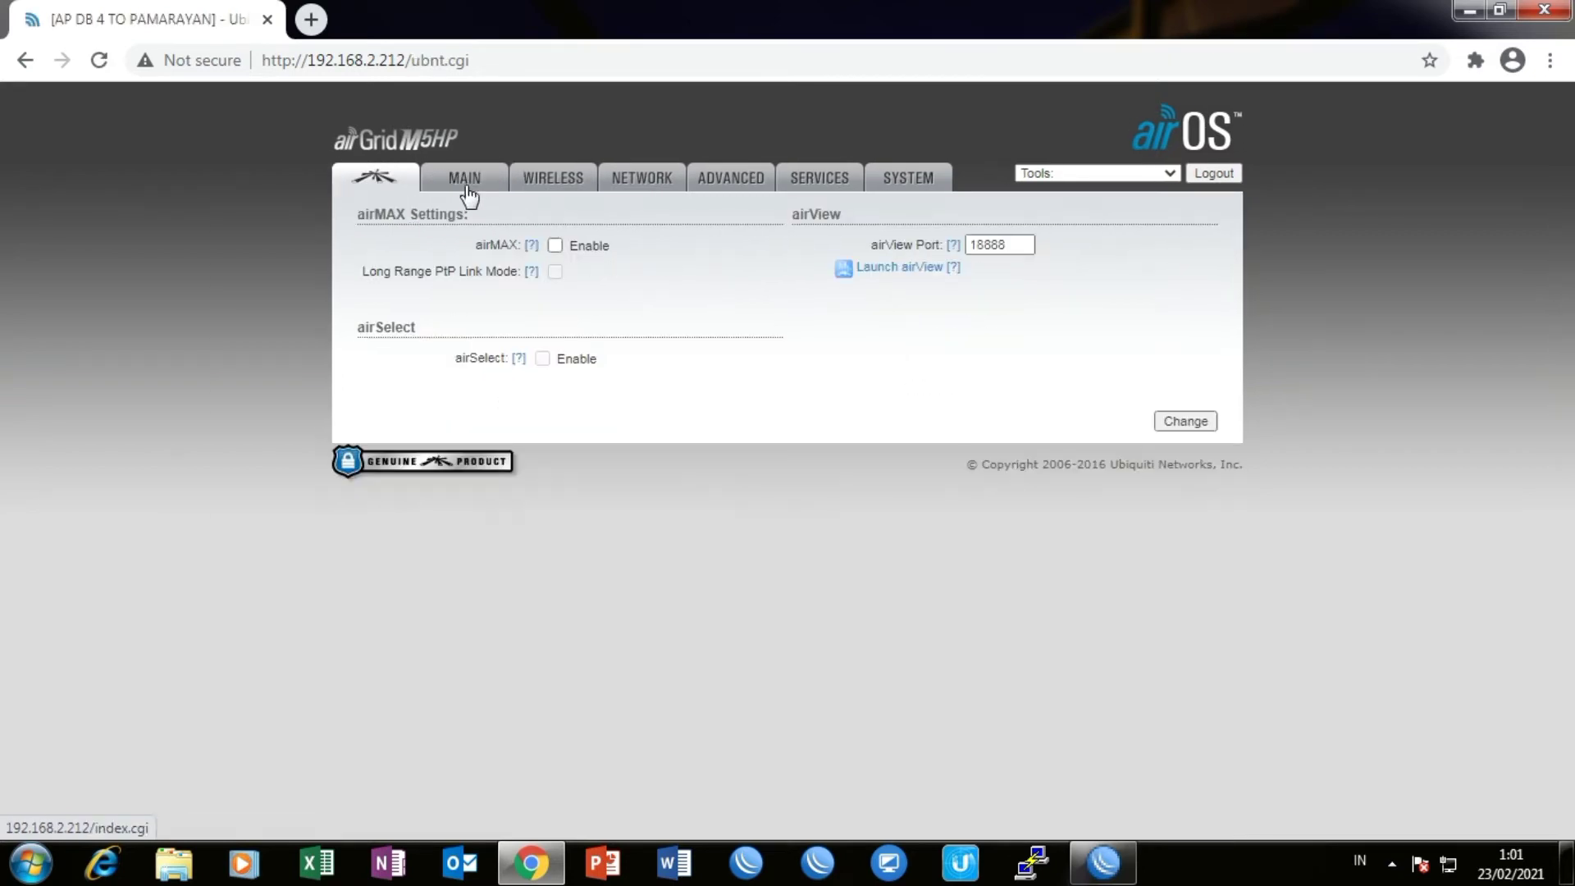
{"action": "left_click", "coordinate": [466, 187]}
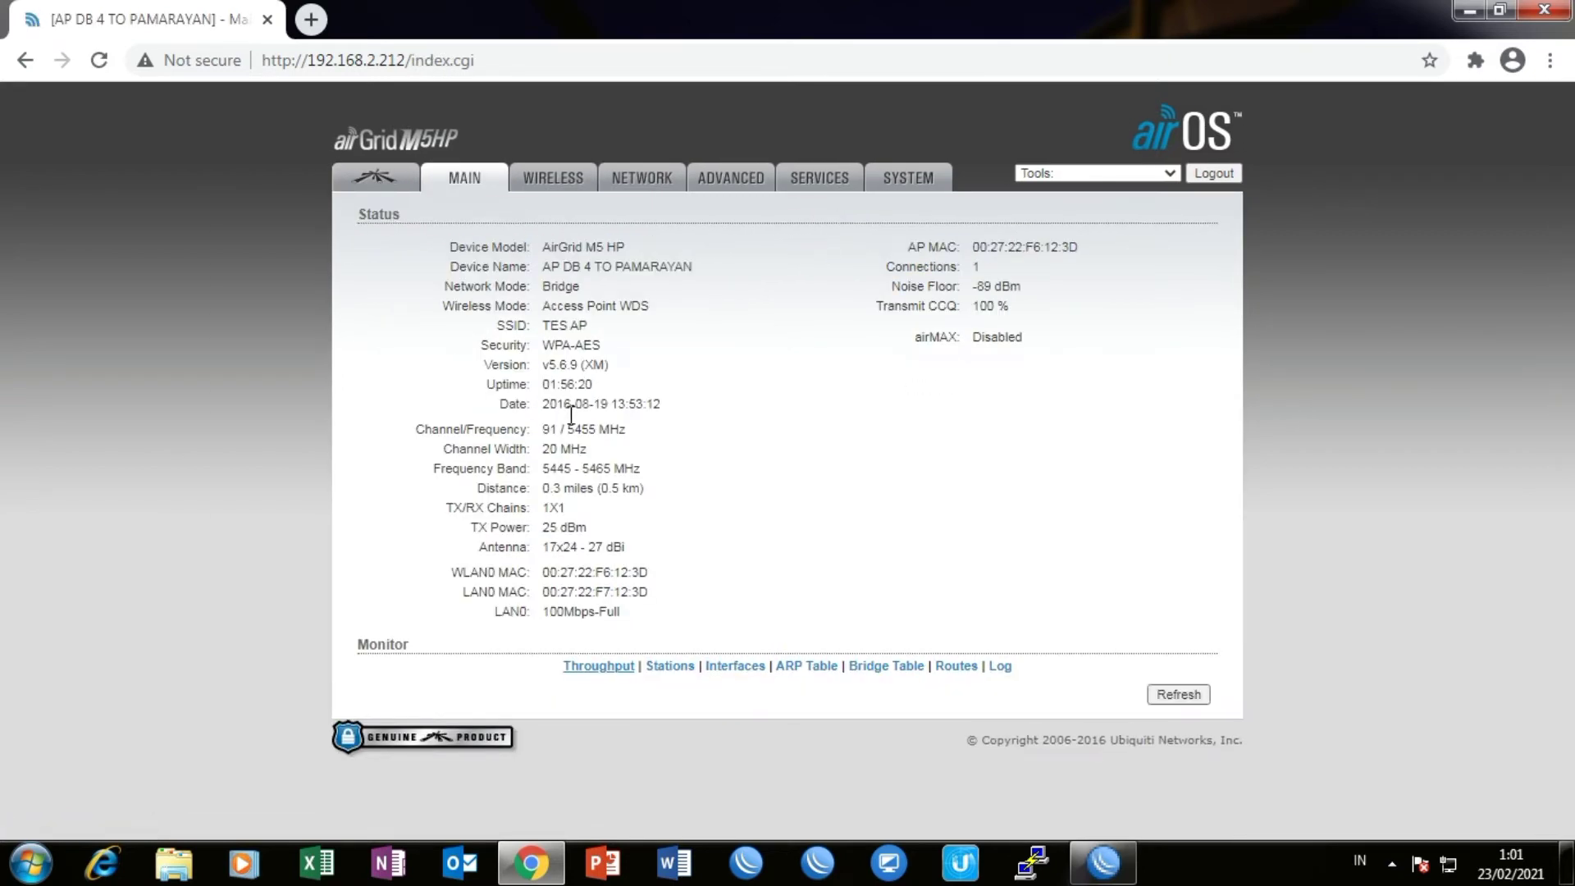
{"action": "left_click", "coordinate": [657, 666]}
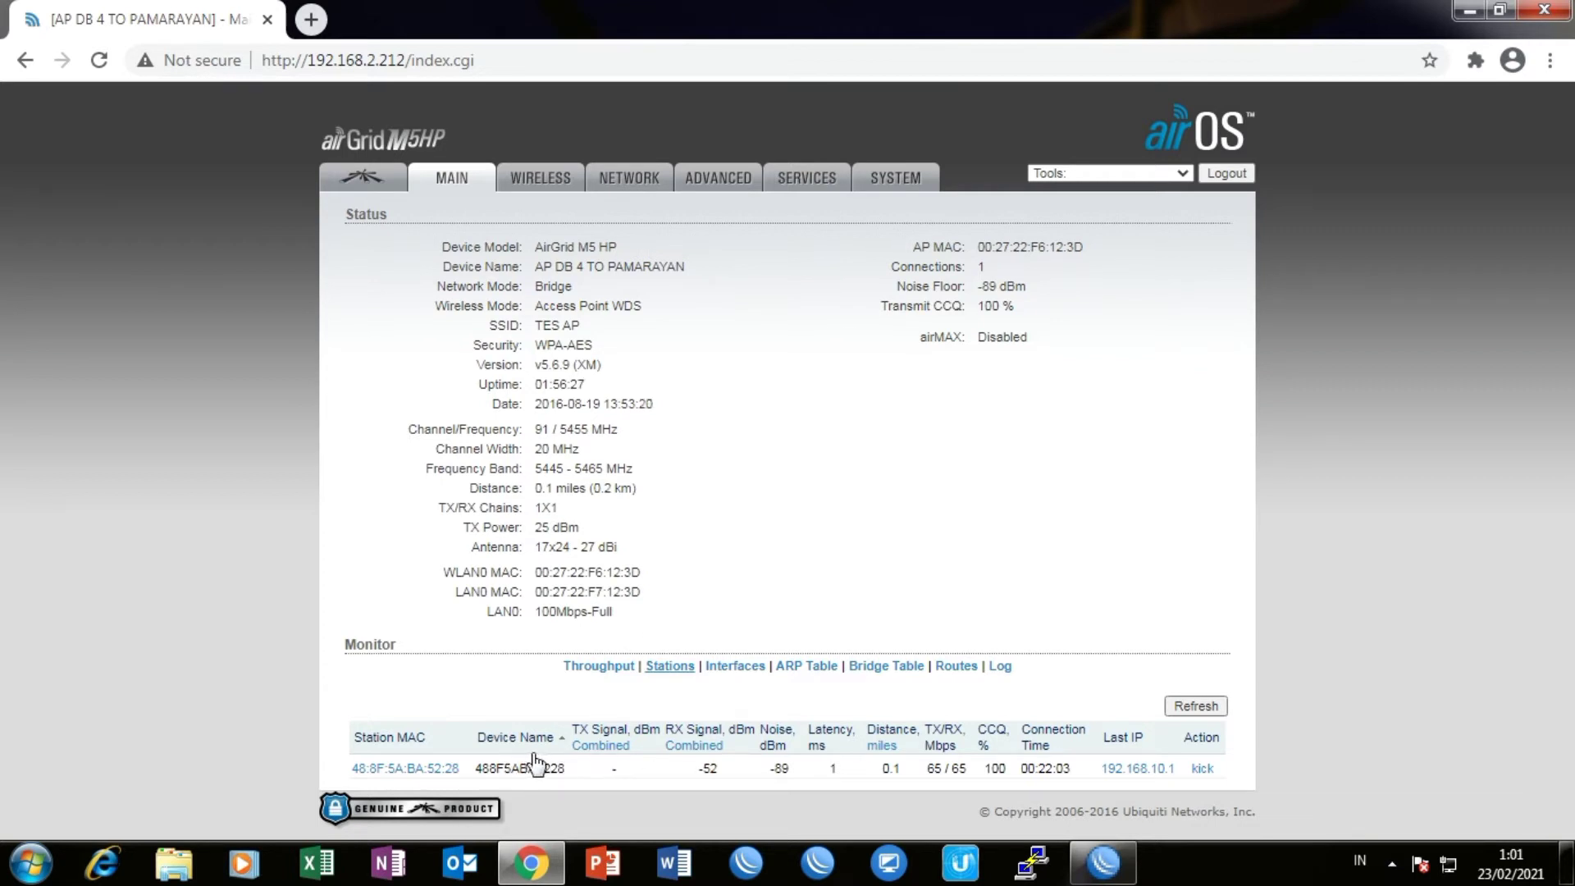
Step: Compare the wireless settings of wlan1 in WinBox with the access point's wireless settings and status in airOS
{"action": "left_click", "coordinate": [1103, 862]}
{"action": "left_click", "coordinate": [671, 223]}
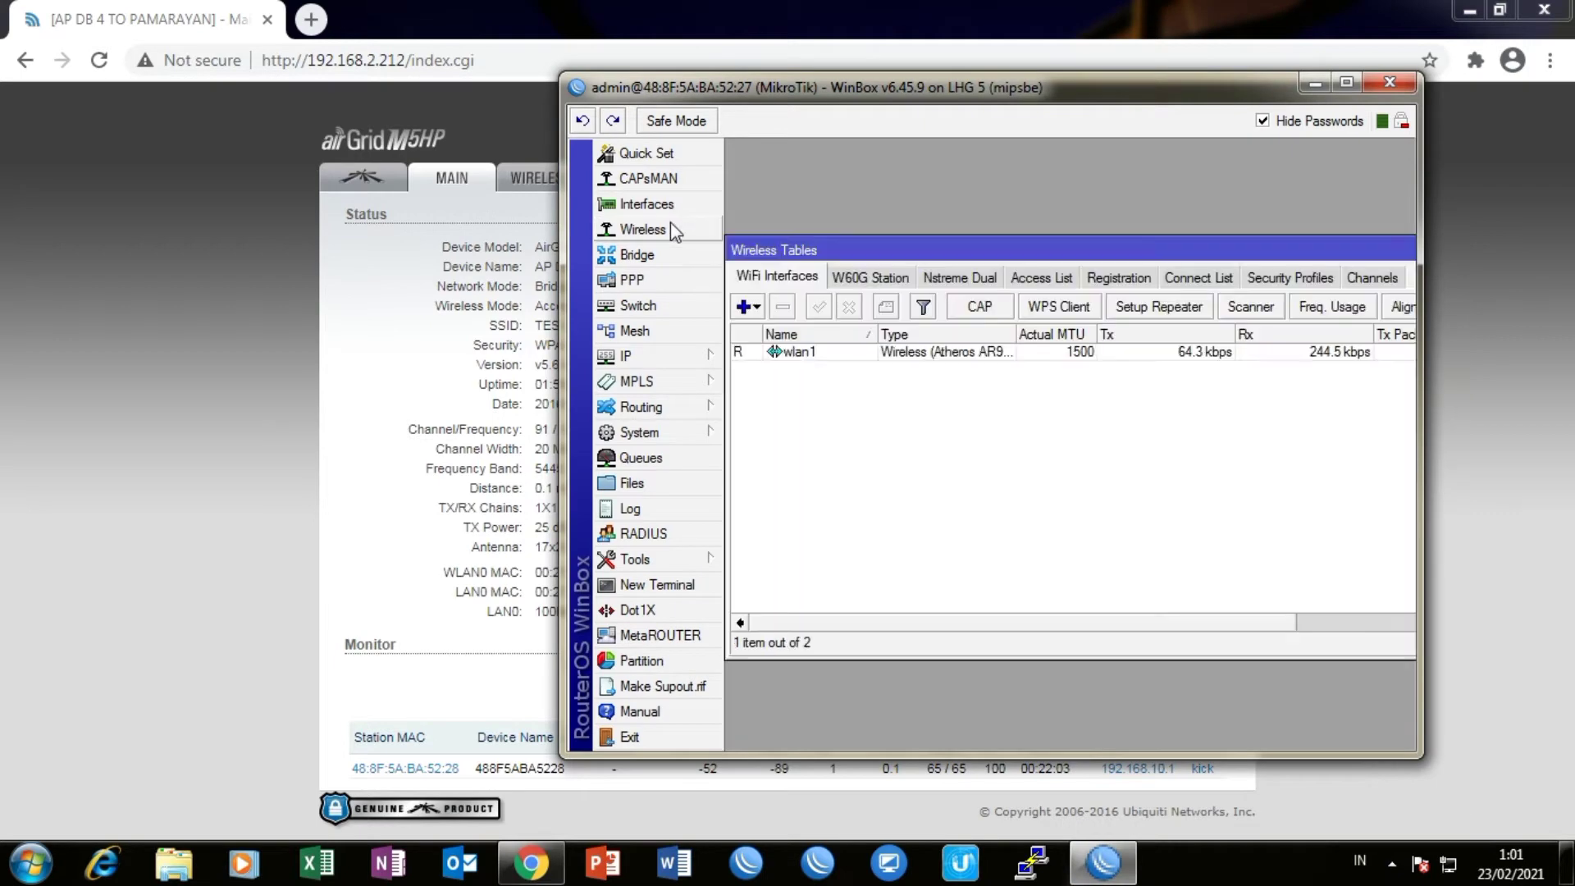
{"action": "double_click", "coordinate": [877, 351]}
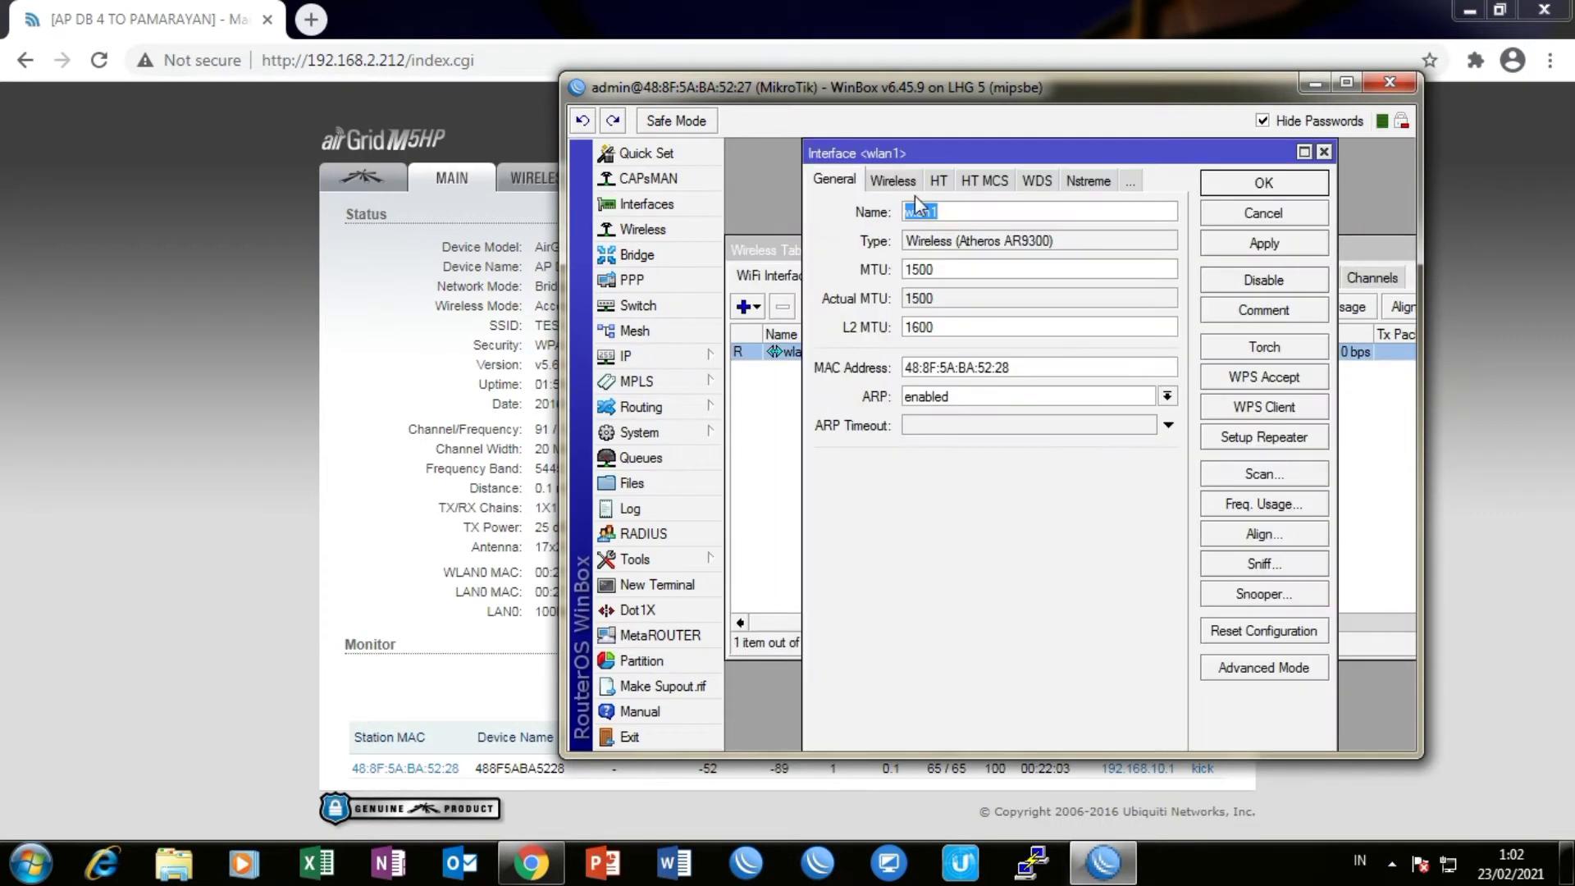
{"action": "left_click", "coordinate": [892, 179]}
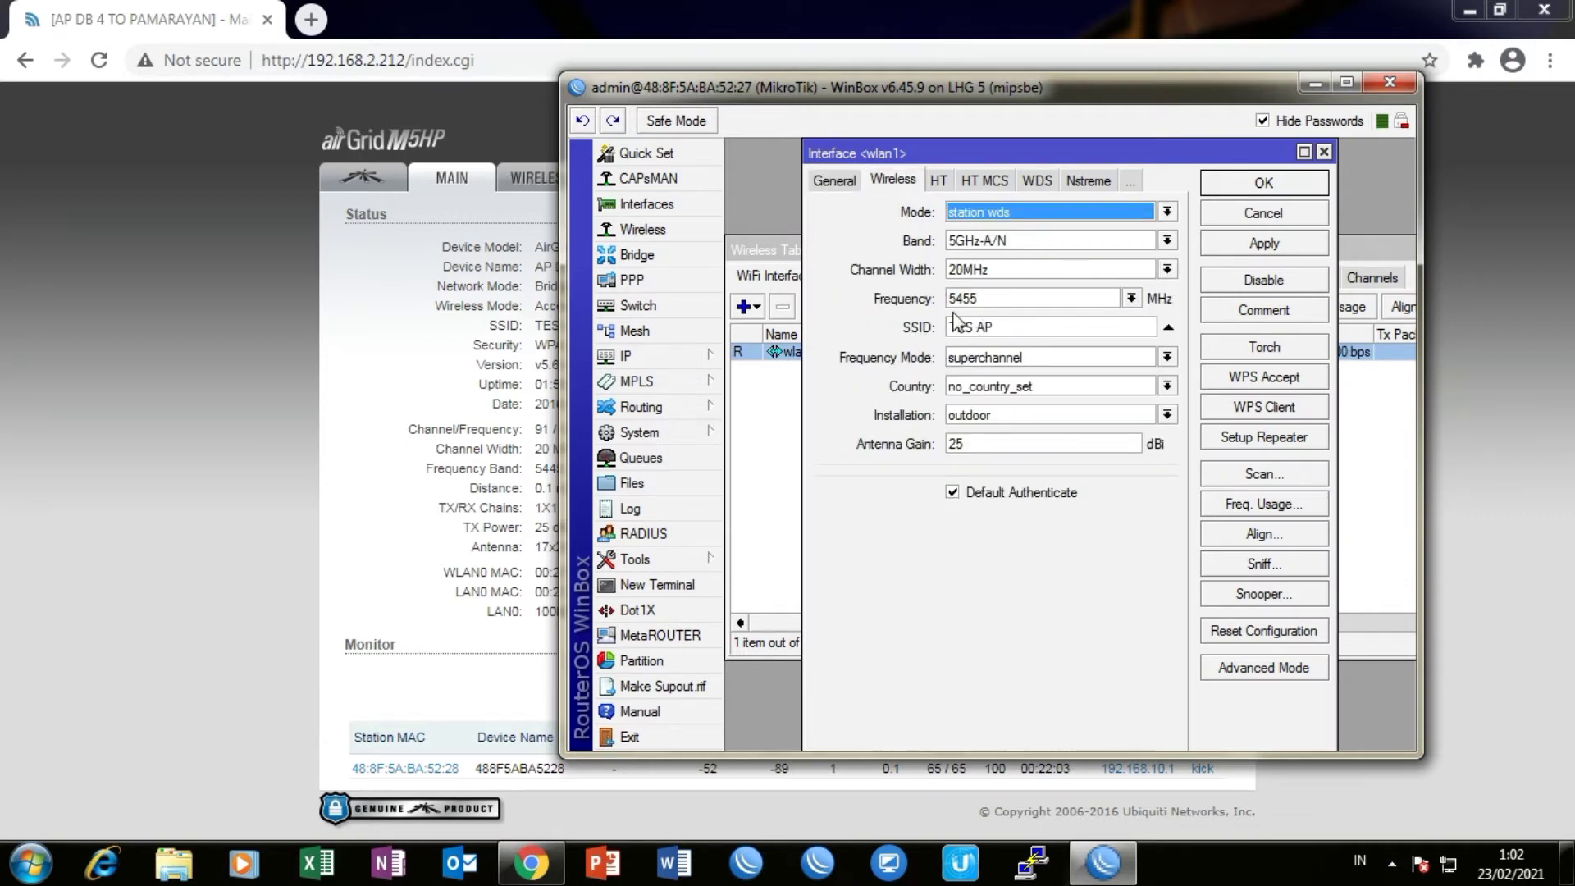
{"action": "left_click", "coordinate": [511, 183]}
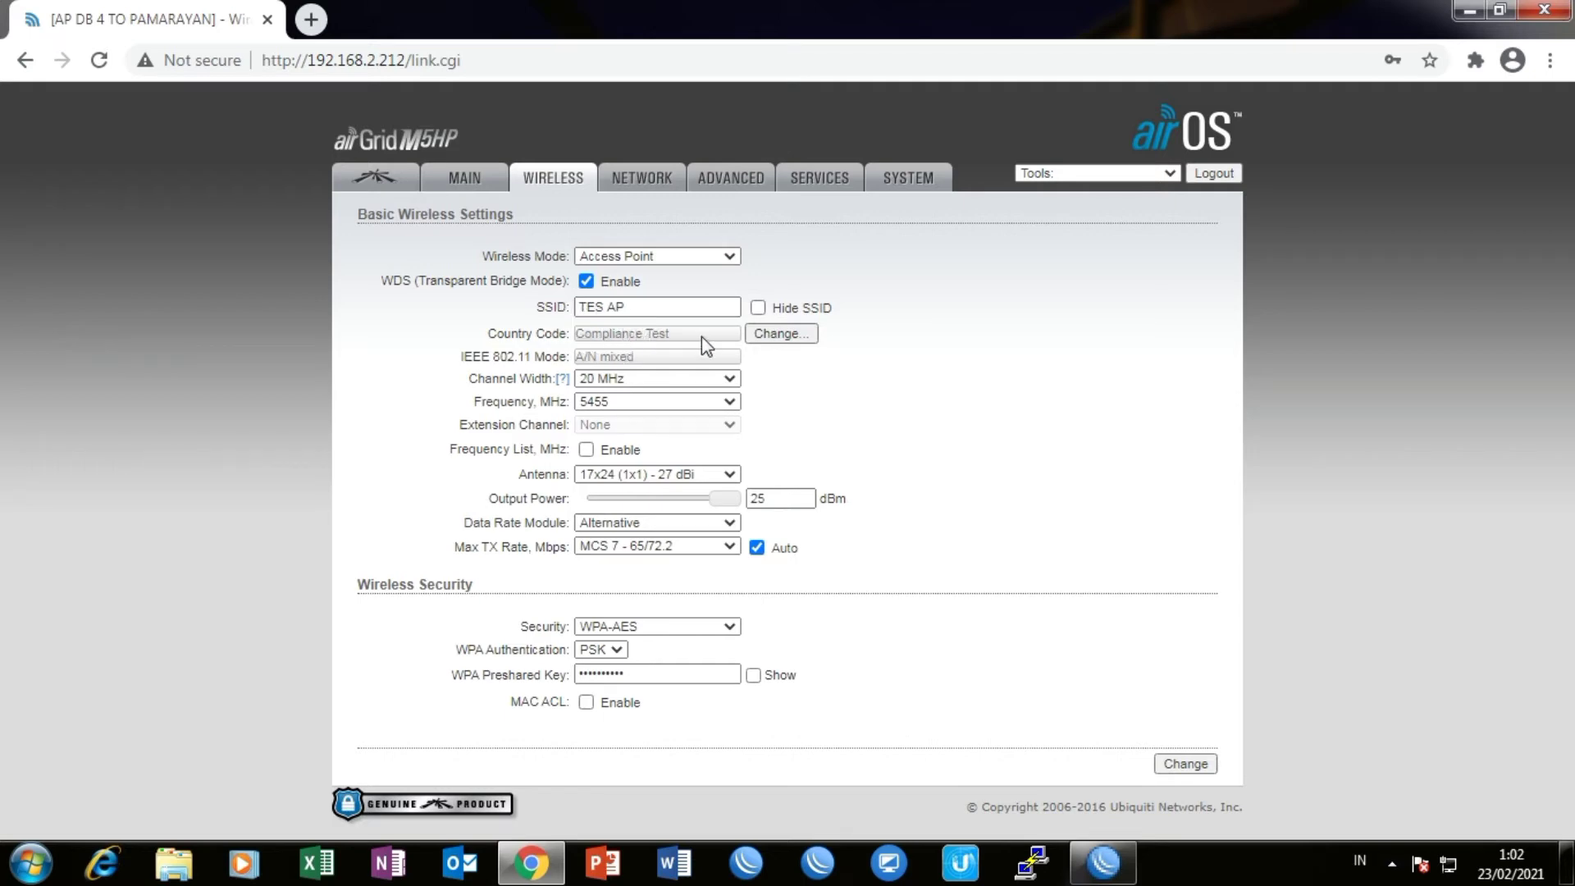
{"action": "left_click", "coordinate": [455, 187]}
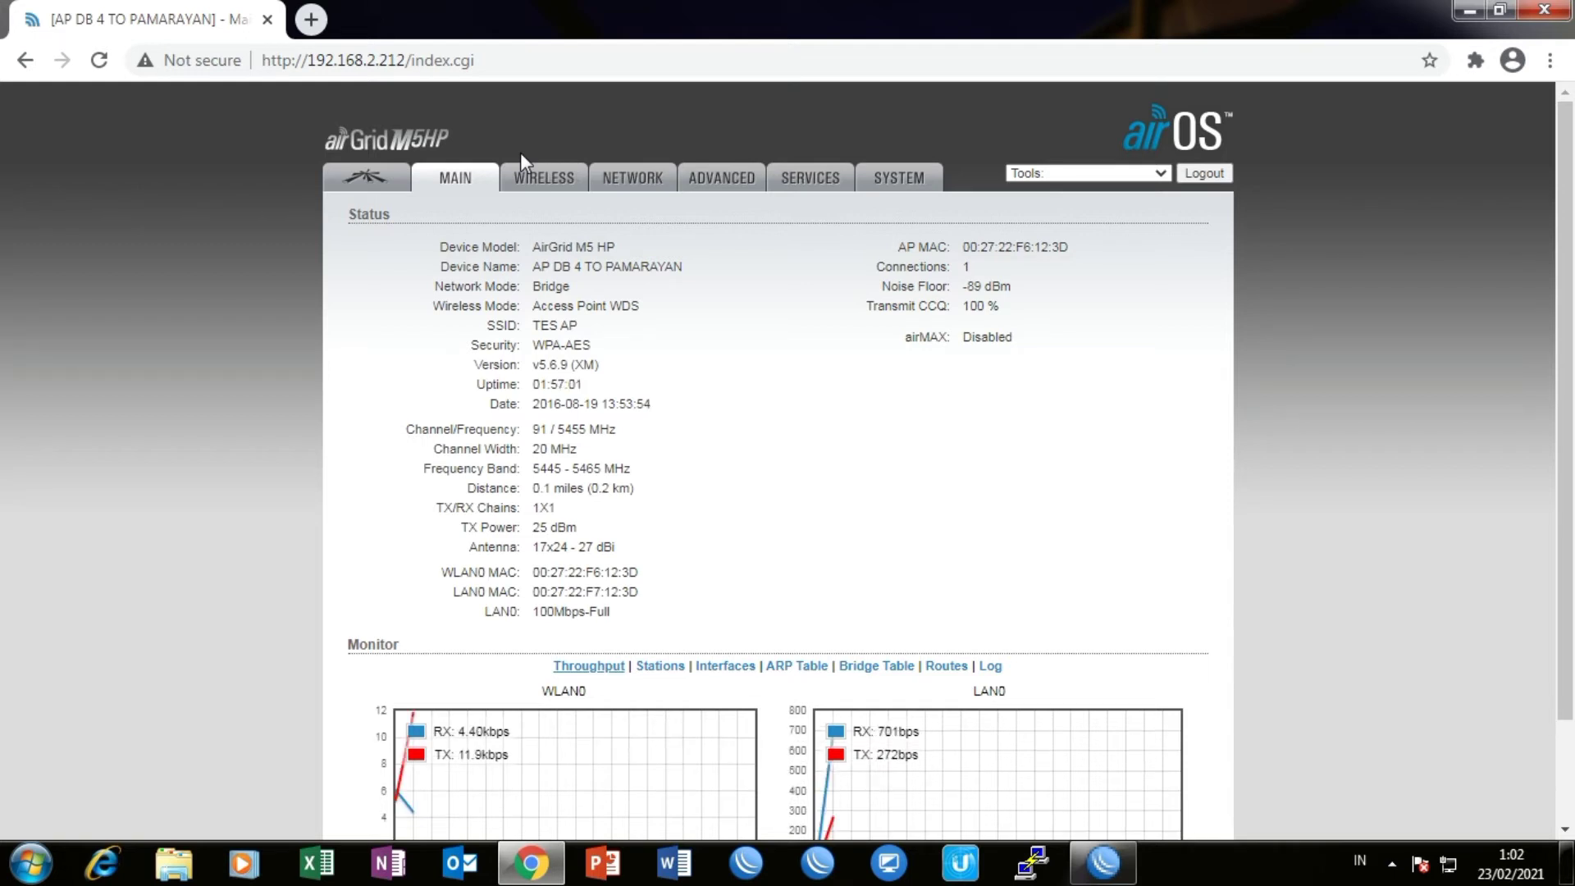
Step: Enable airMAX on the access point, submit the change and run the new configuration in test mode
{"action": "left_click", "coordinate": [382, 182]}
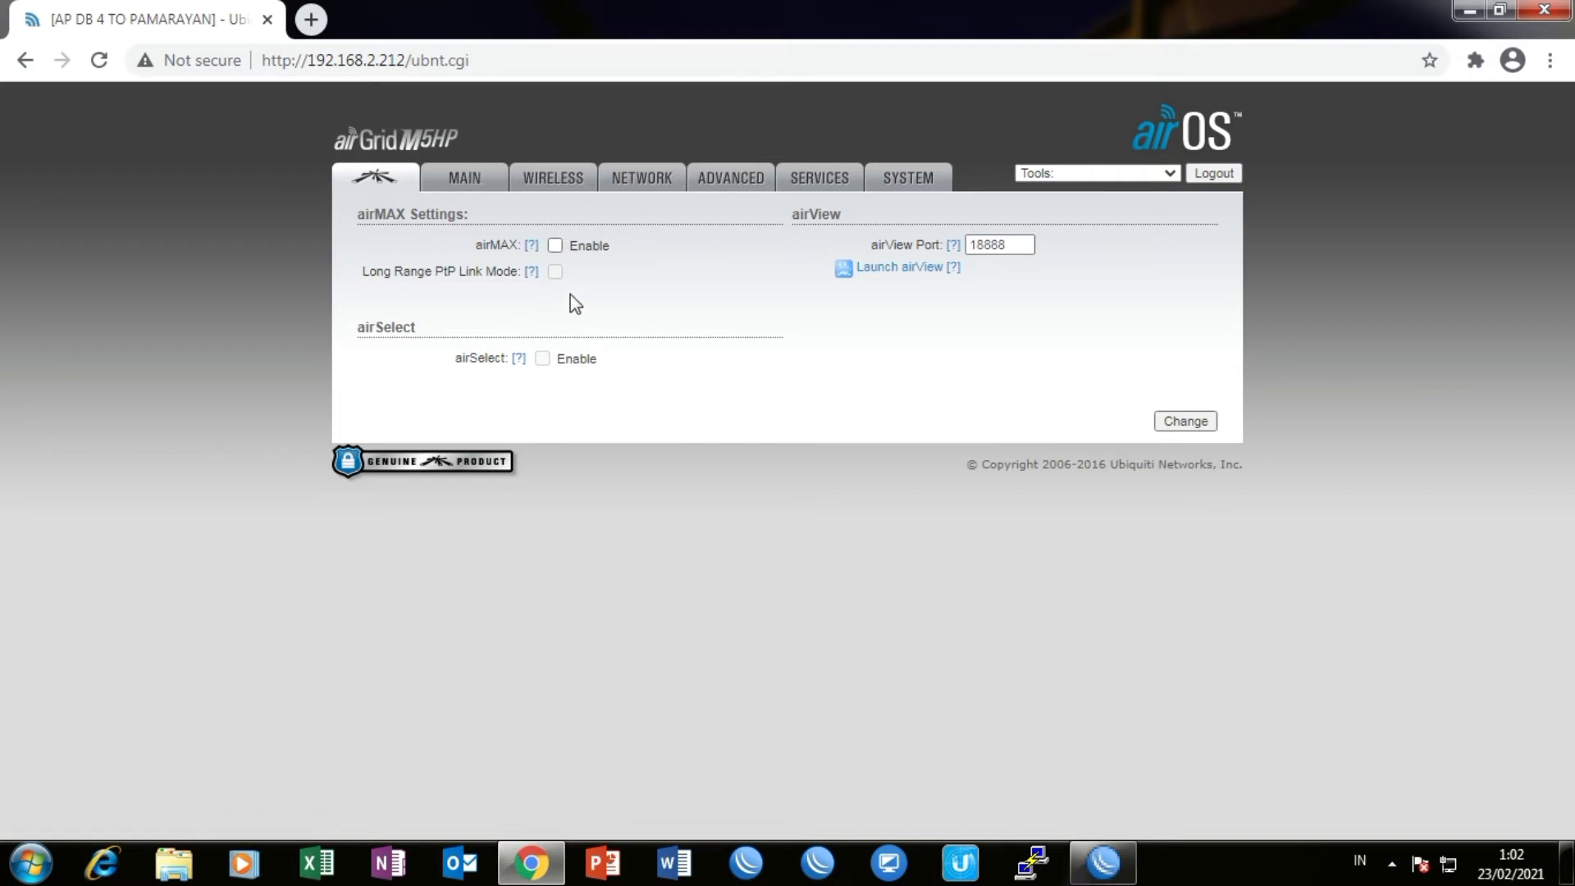
{"action": "left_click", "coordinate": [555, 245]}
{"action": "left_click", "coordinate": [1176, 422]}
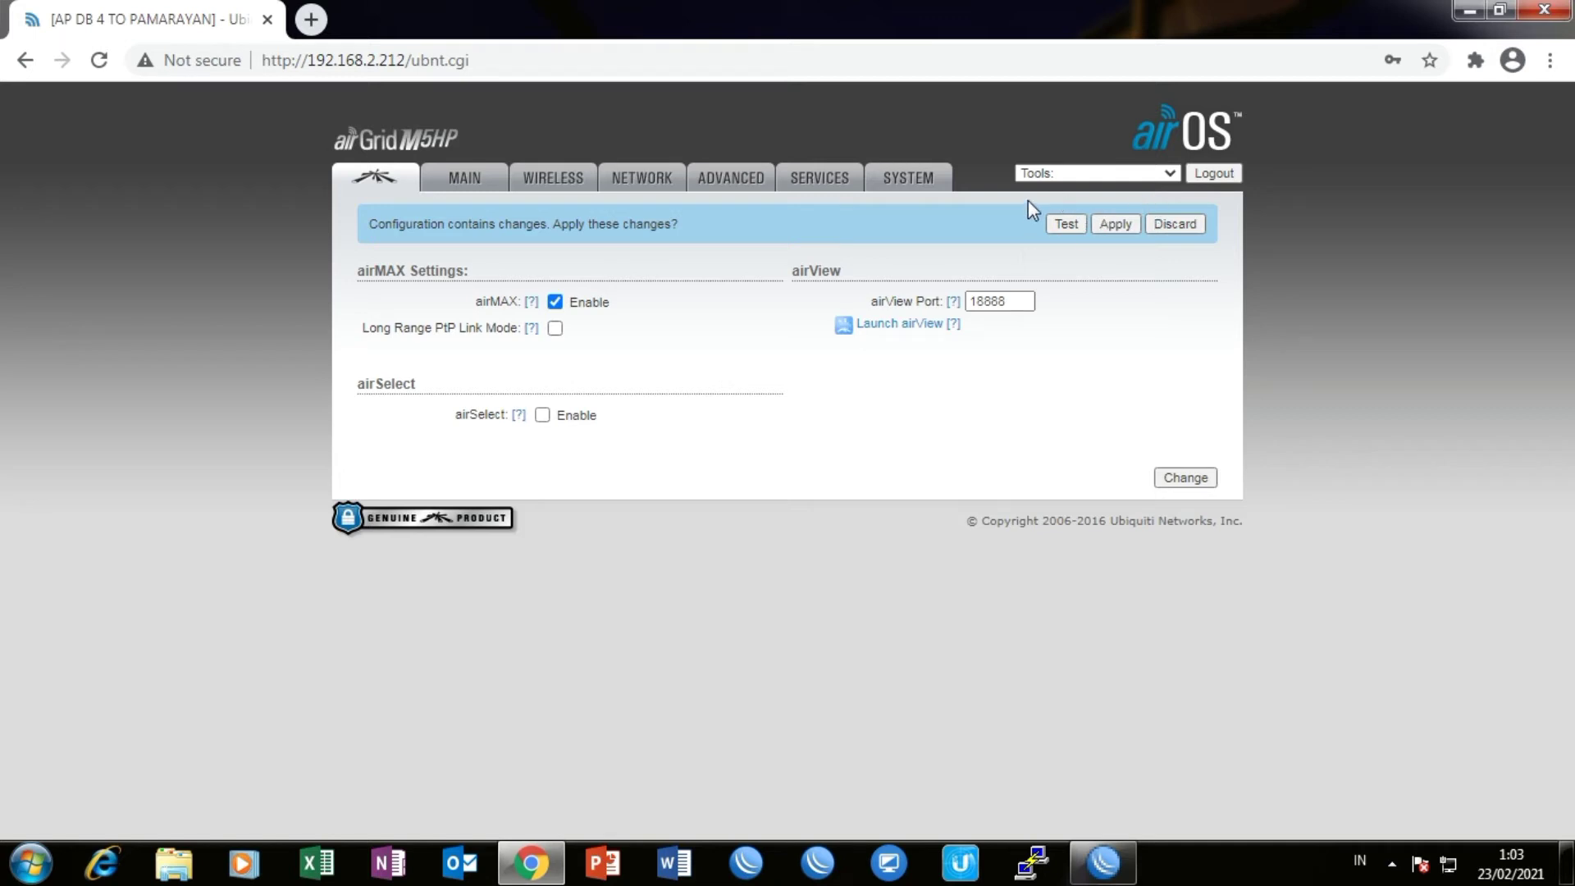
{"action": "left_click", "coordinate": [1066, 226]}
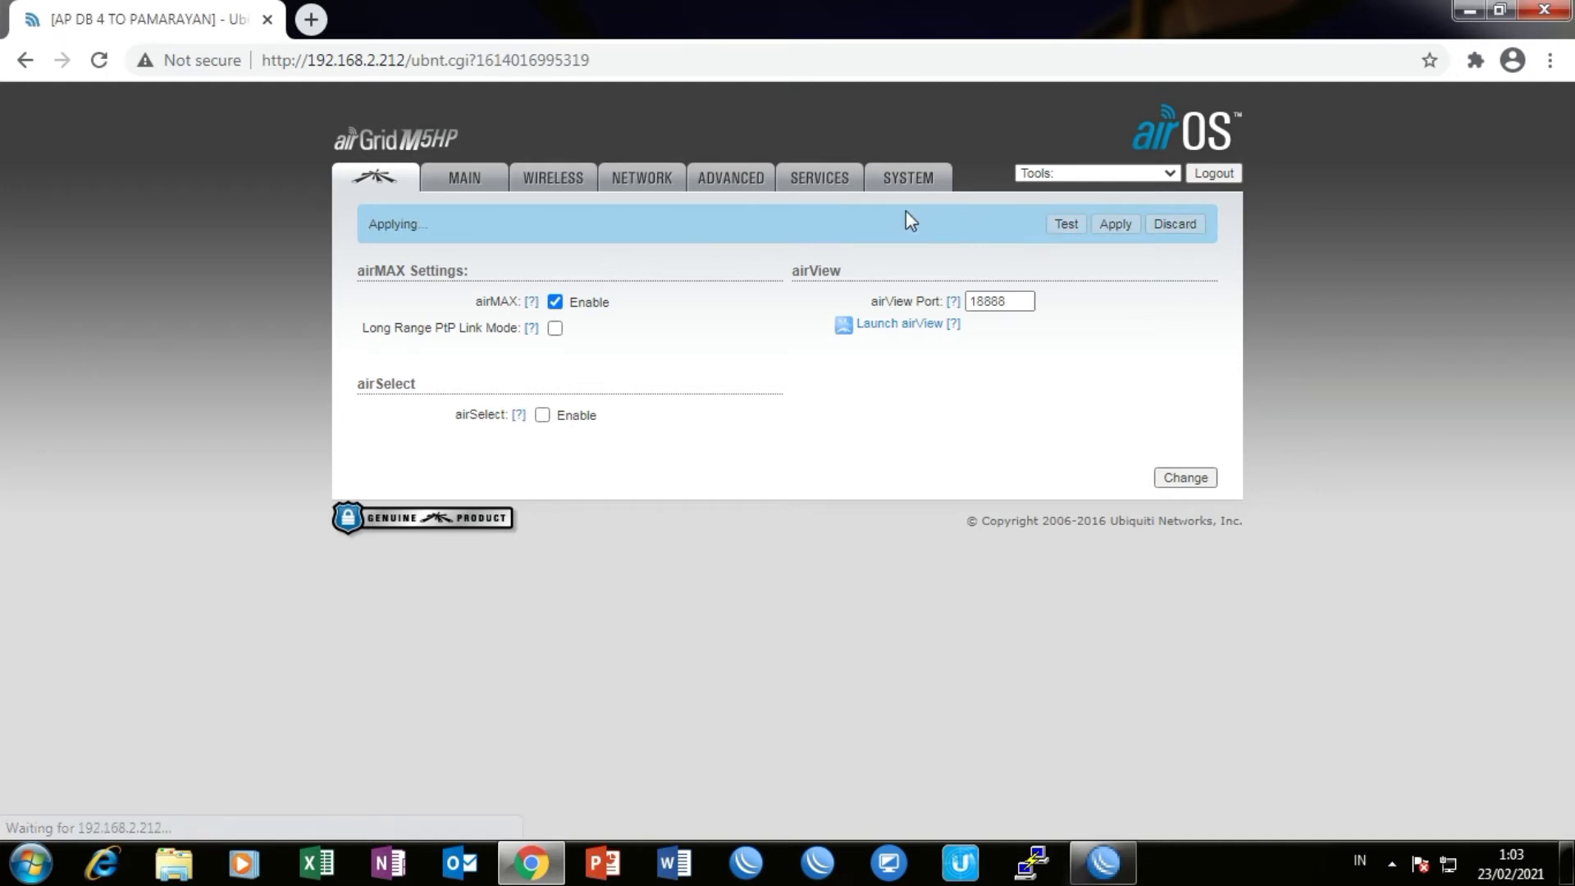
Step: Switch to WinBox and check the connection state of wlan1 in the wireless interface list
{"action": "left_click", "coordinate": [1103, 863]}
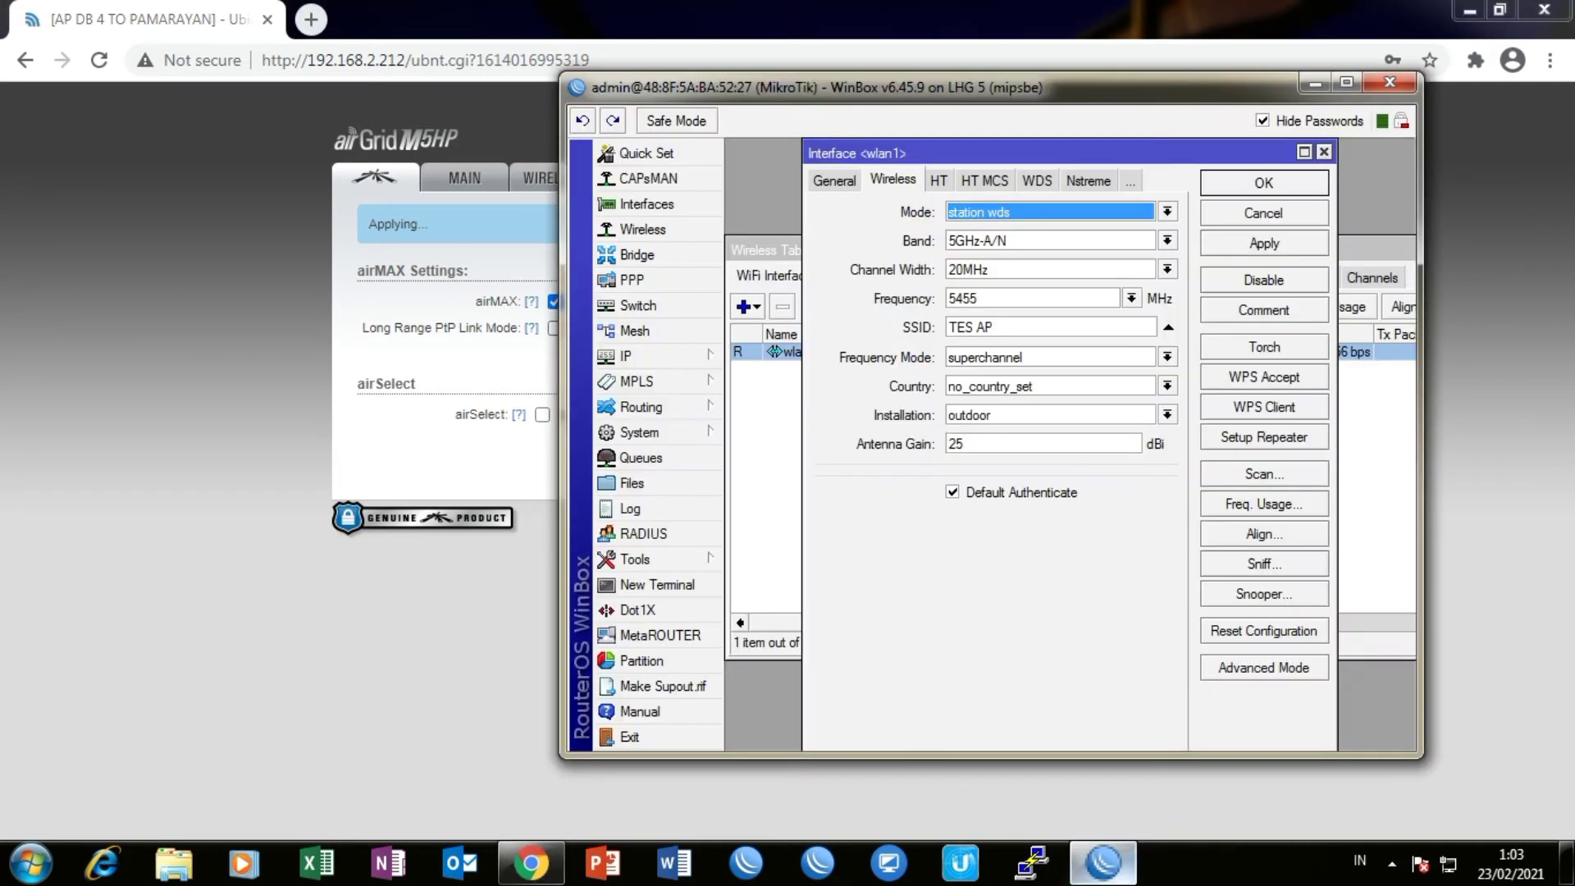
{"action": "left_click", "coordinate": [771, 493]}
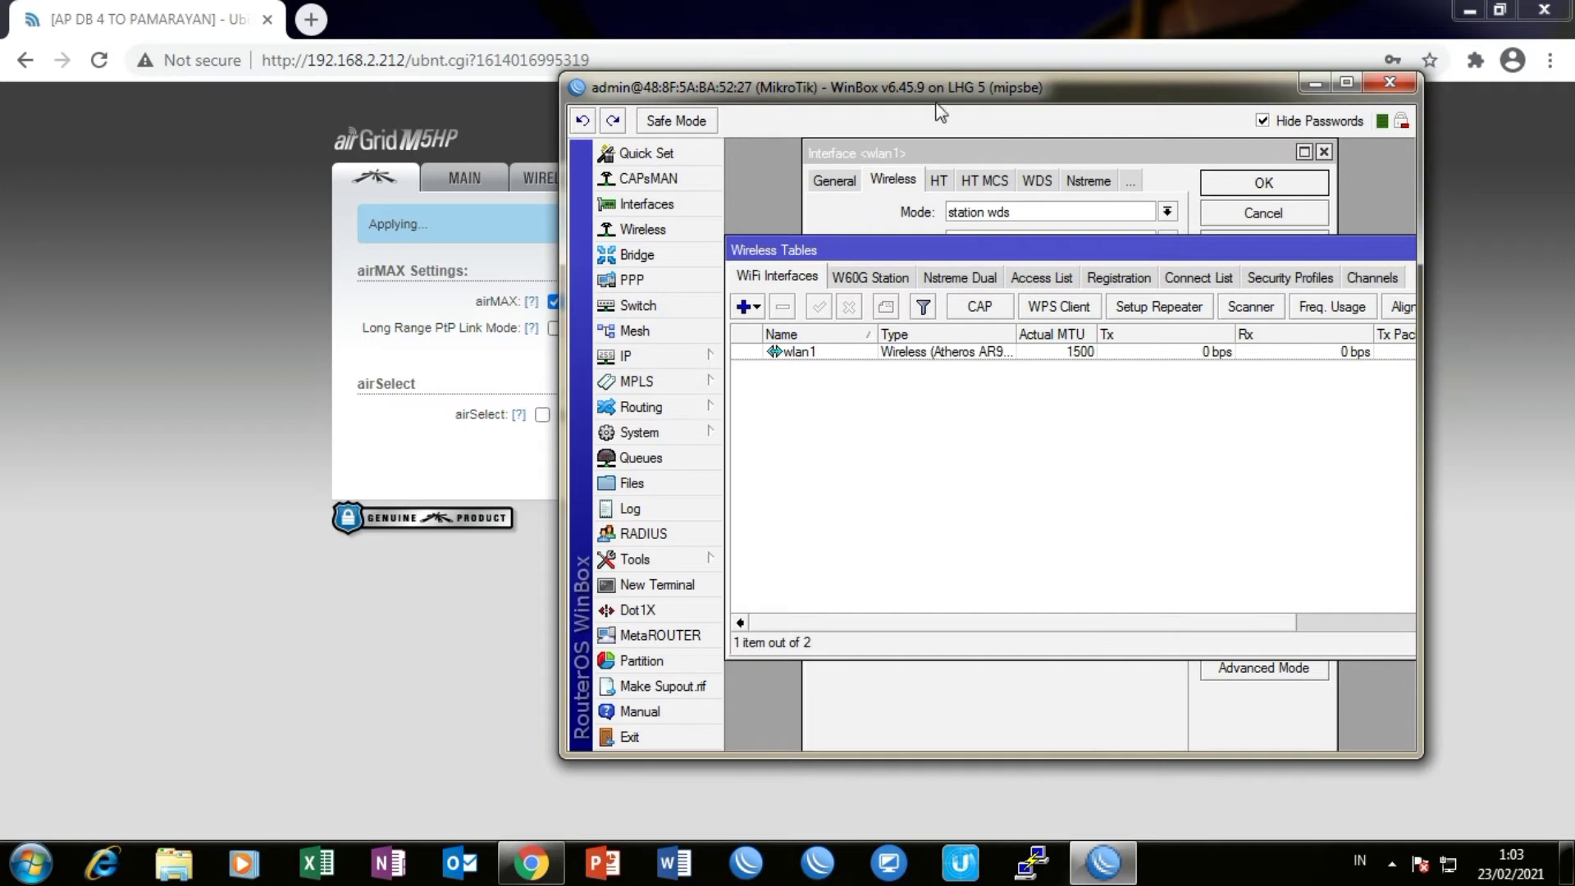
{"action": "left_click_drag", "start_coordinate": [940, 113], "coordinate": [654, 164]}
{"action": "left_click", "coordinate": [703, 199]}
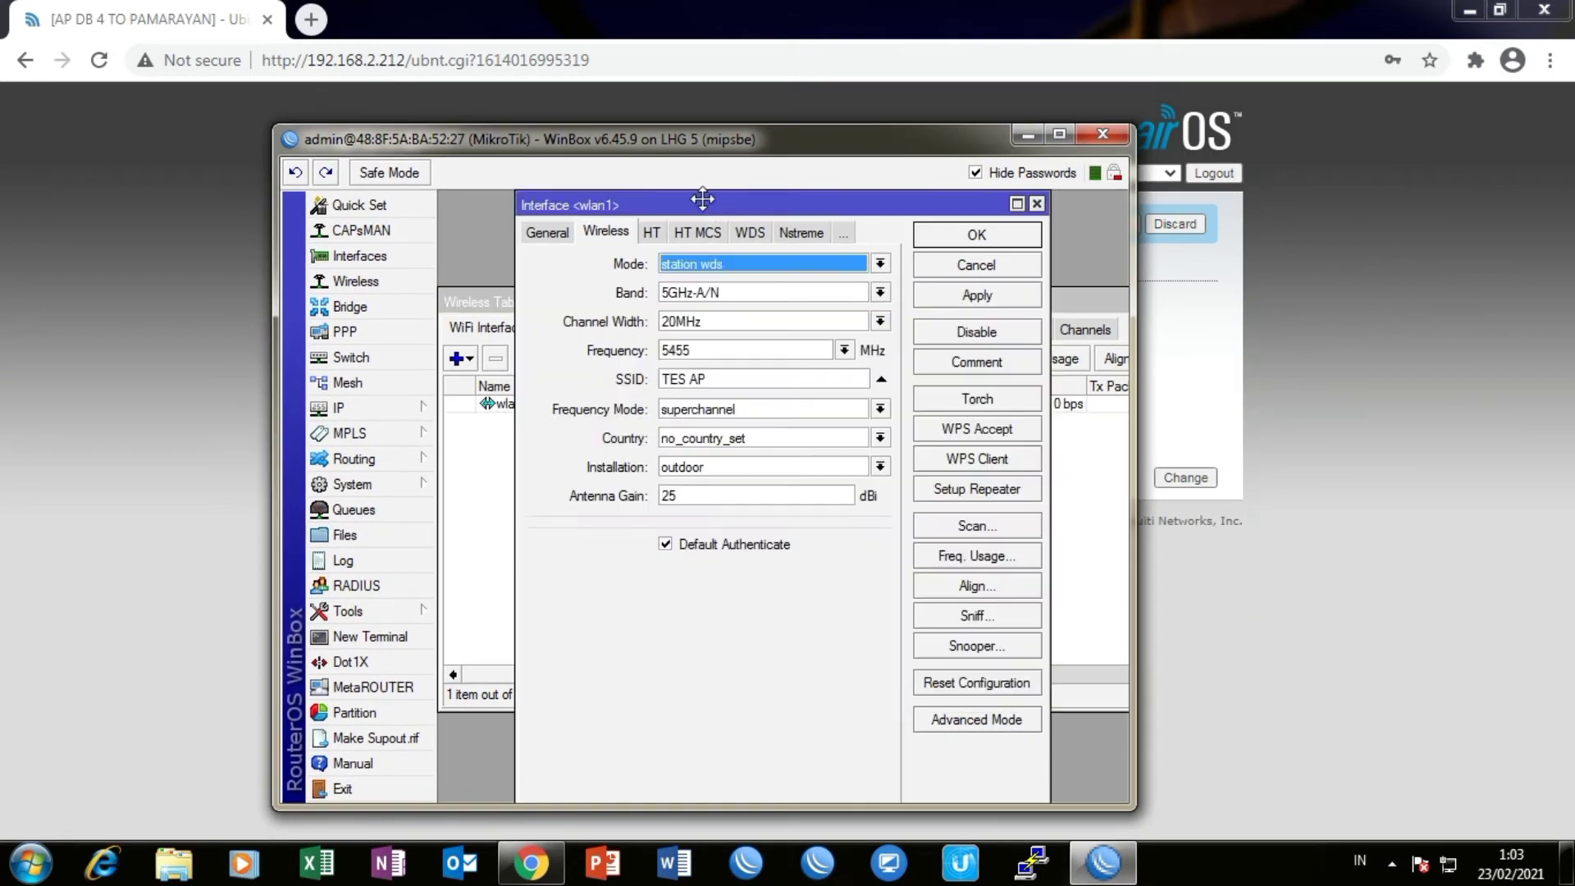
Step: Scan for networks on wlan1, connect to the TES AP access point, and apply the interface settings
{"action": "left_click", "coordinate": [972, 529]}
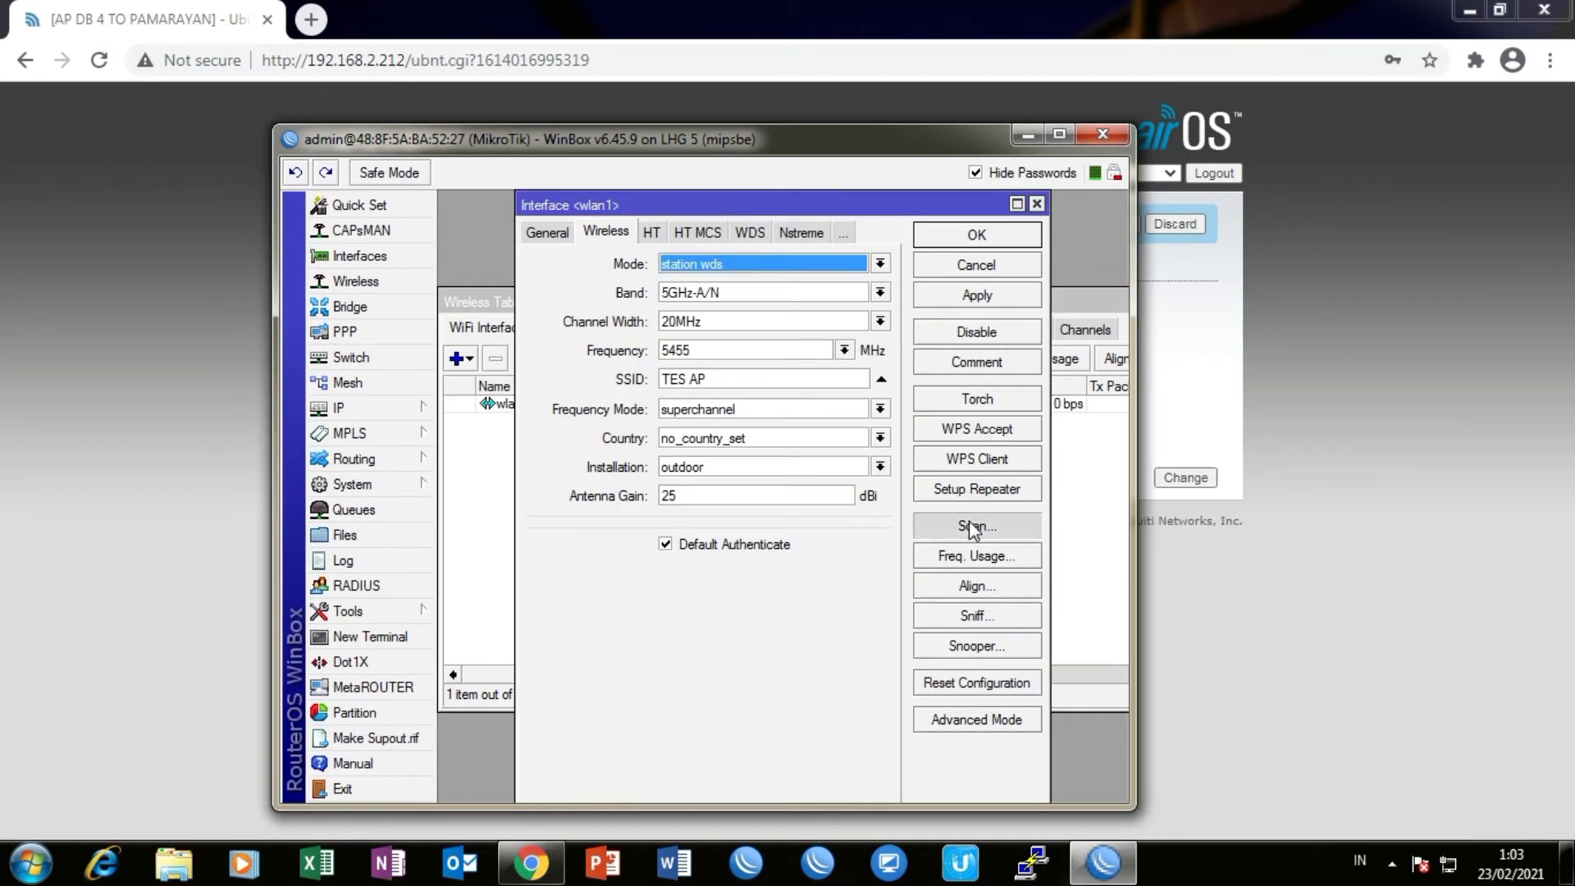
{"action": "left_click", "coordinate": [1040, 284]}
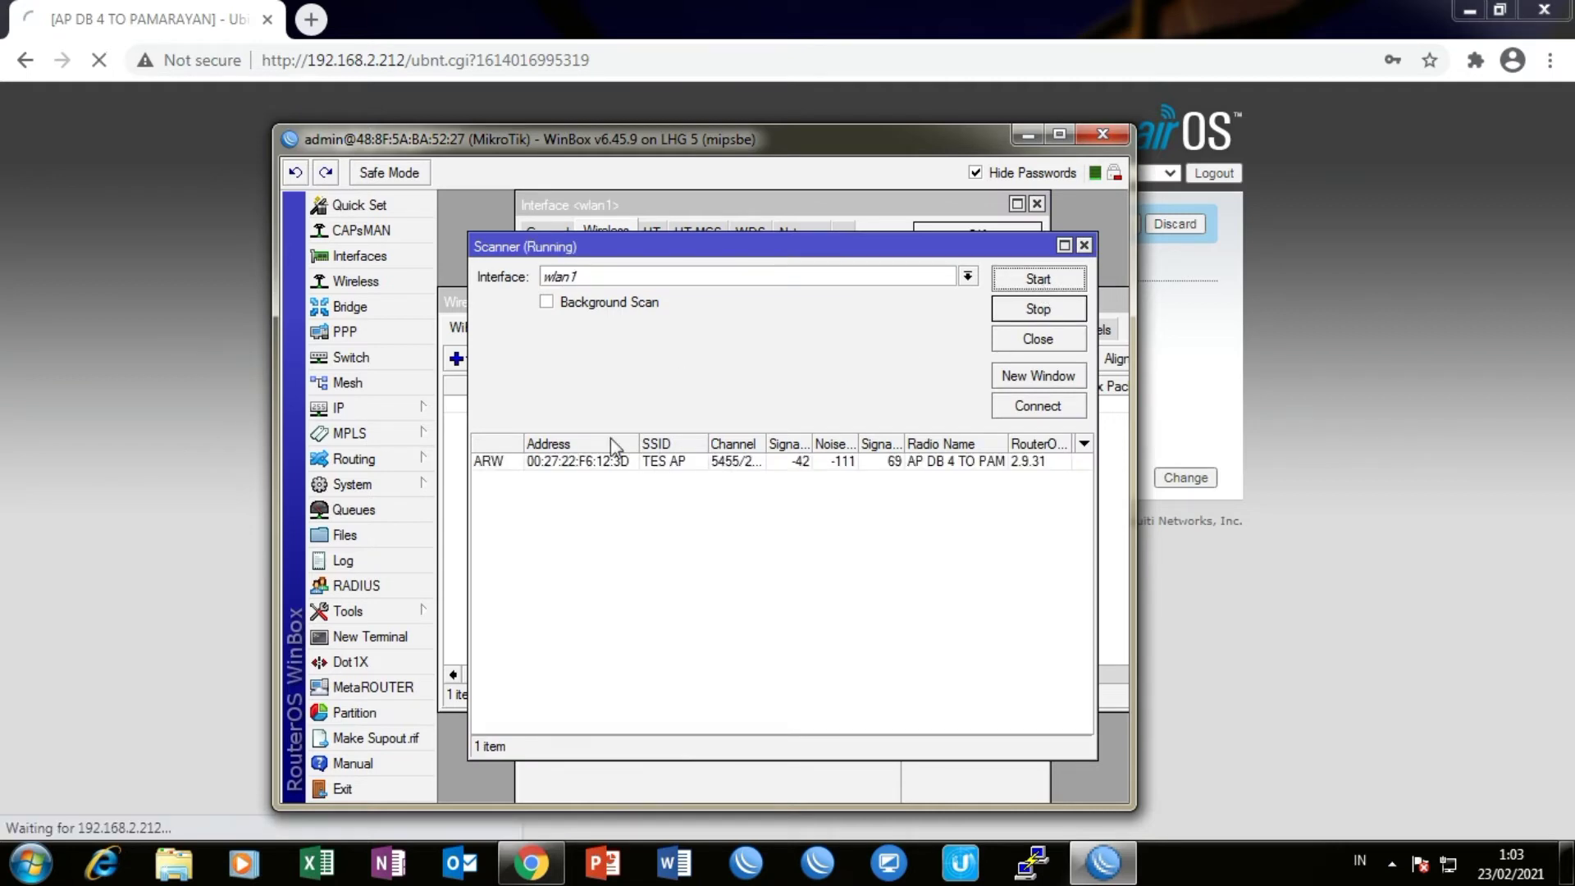
{"action": "left_click", "coordinate": [659, 465]}
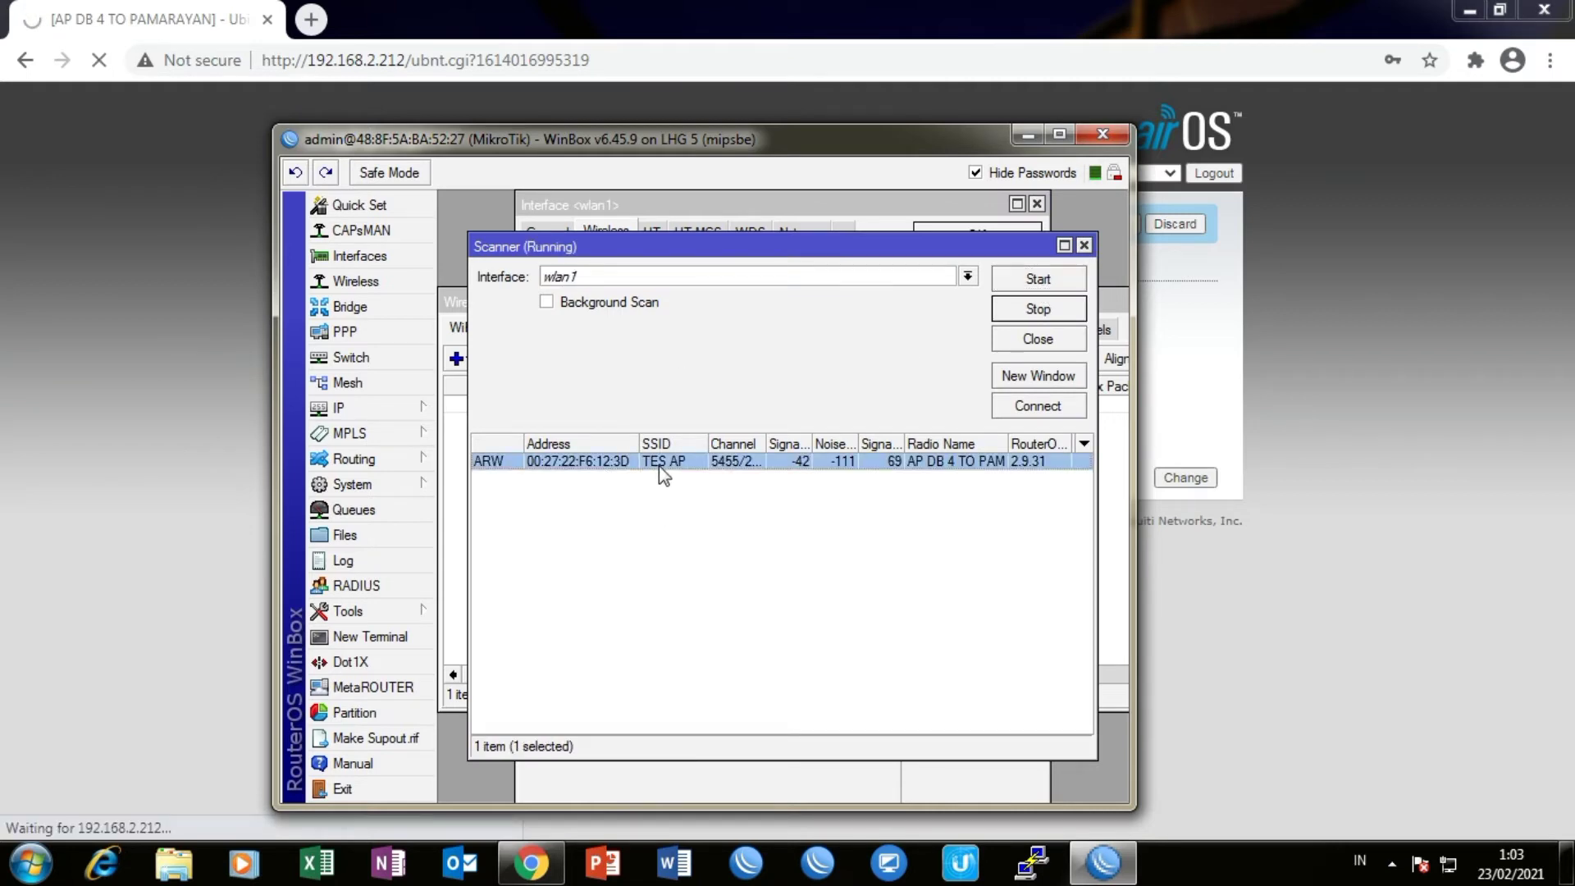
{"action": "left_click", "coordinate": [1029, 408]}
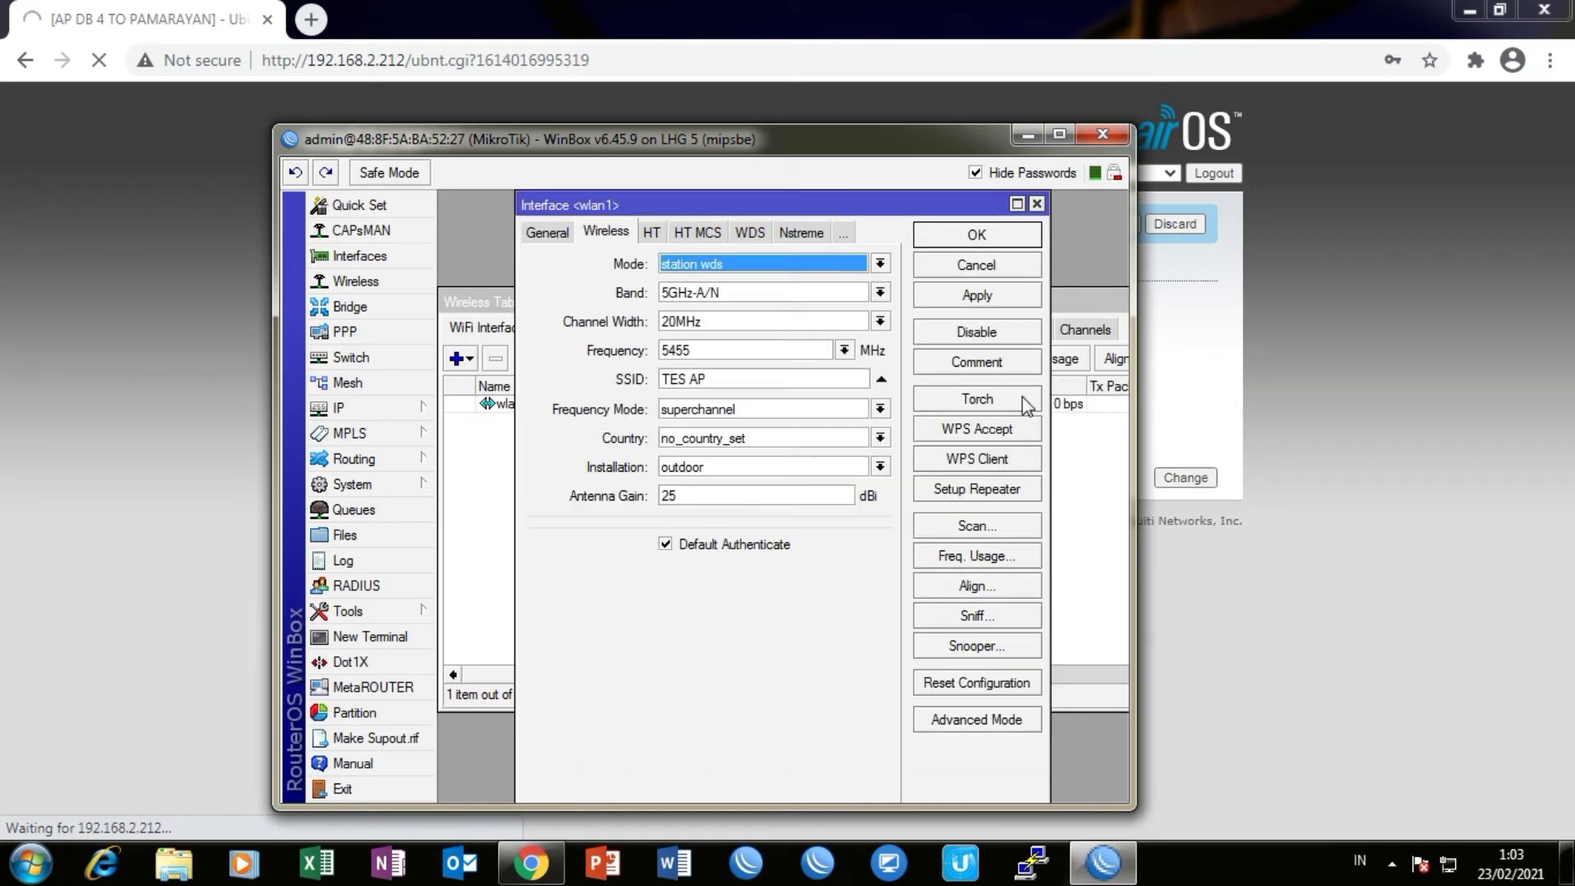
{"action": "left_click", "coordinate": [1002, 302]}
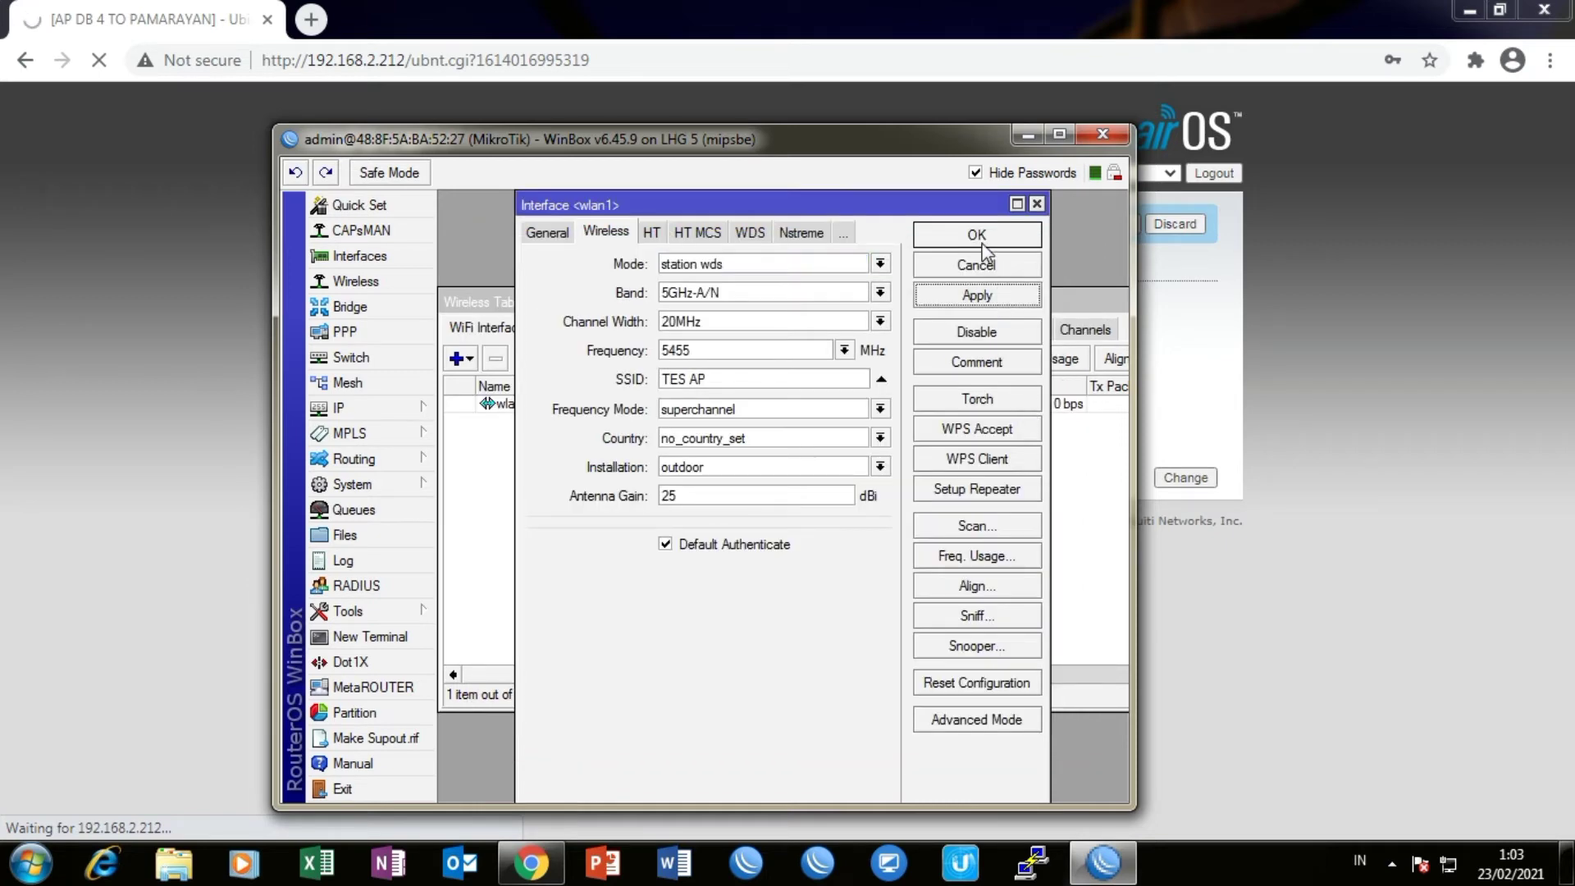
{"action": "left_click", "coordinate": [480, 474]}
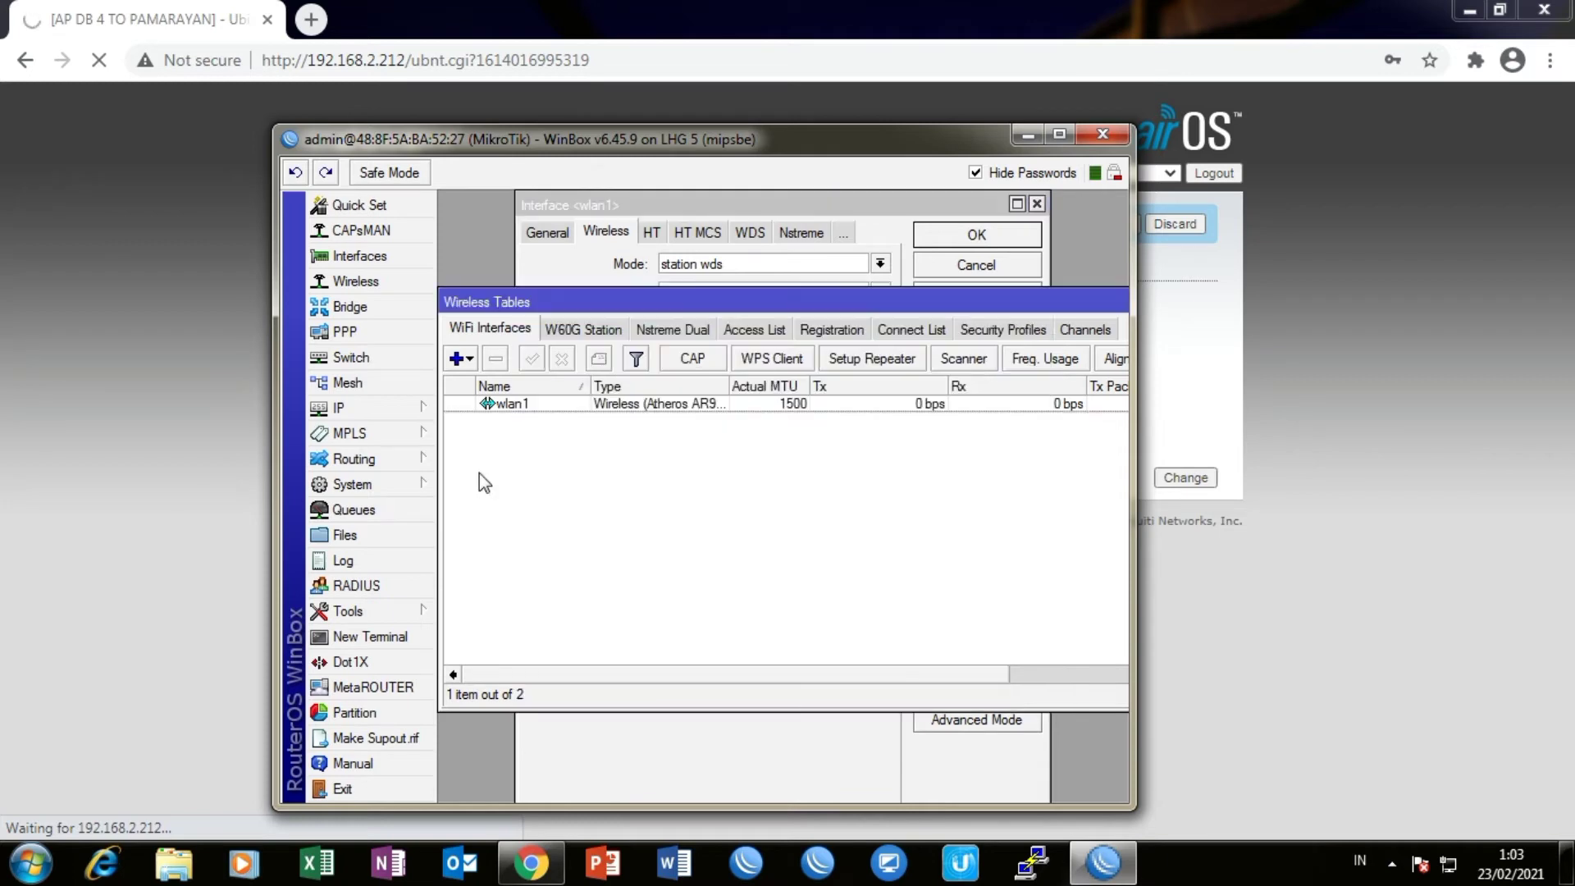
{"action": "left_click", "coordinate": [920, 236]}
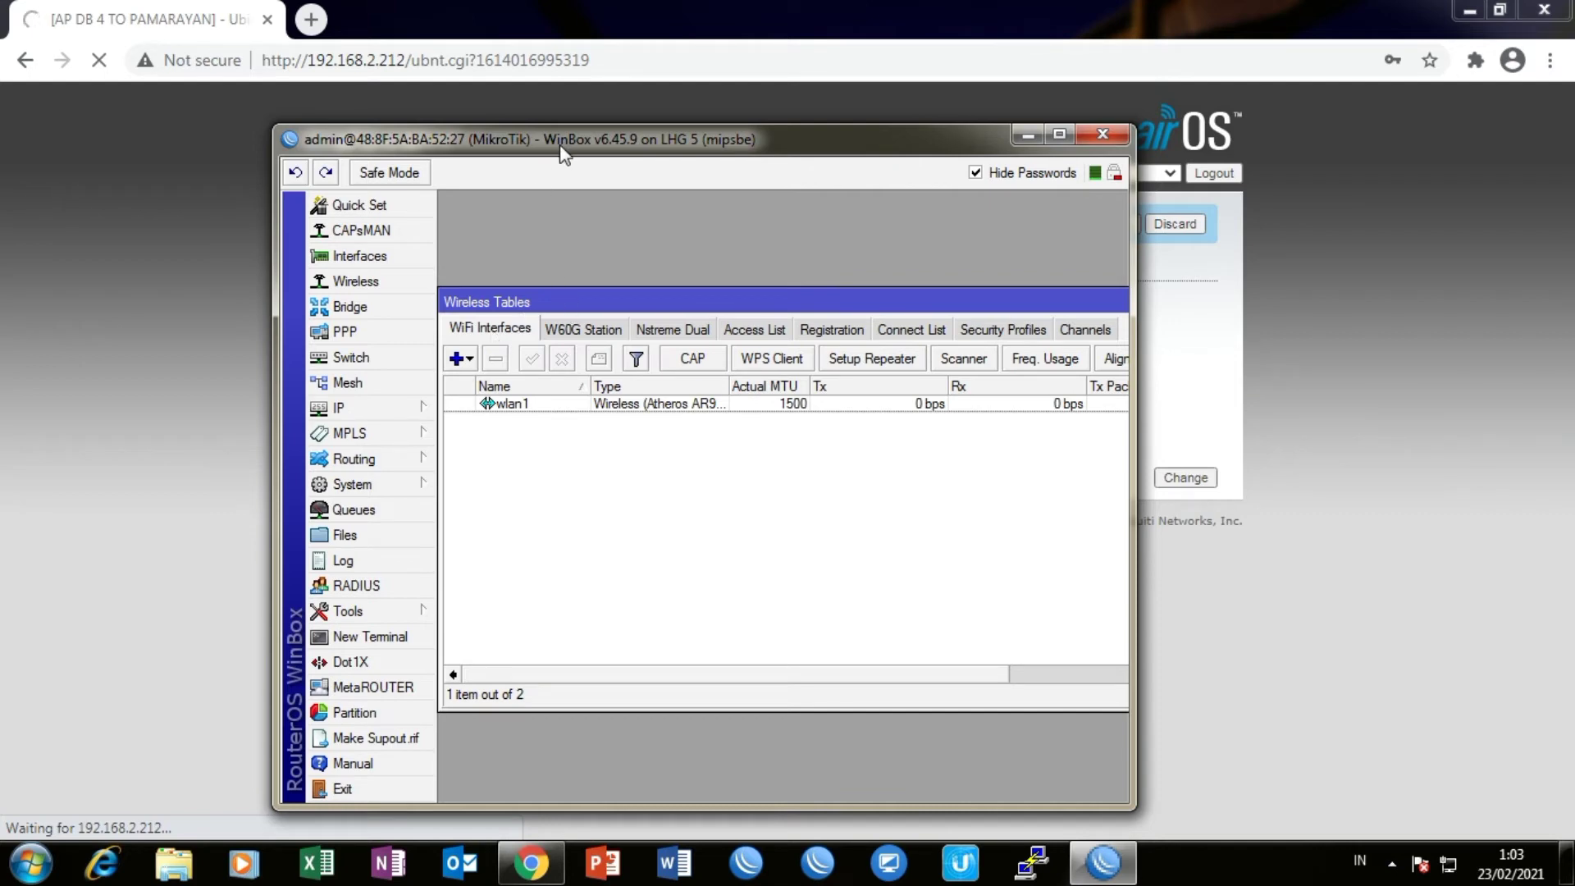
Step: Maximize the WinBox window and reposition the Wireless Tables window inside it
{"action": "left_click_drag", "start_coordinate": [564, 152], "coordinate": [529, 139]}
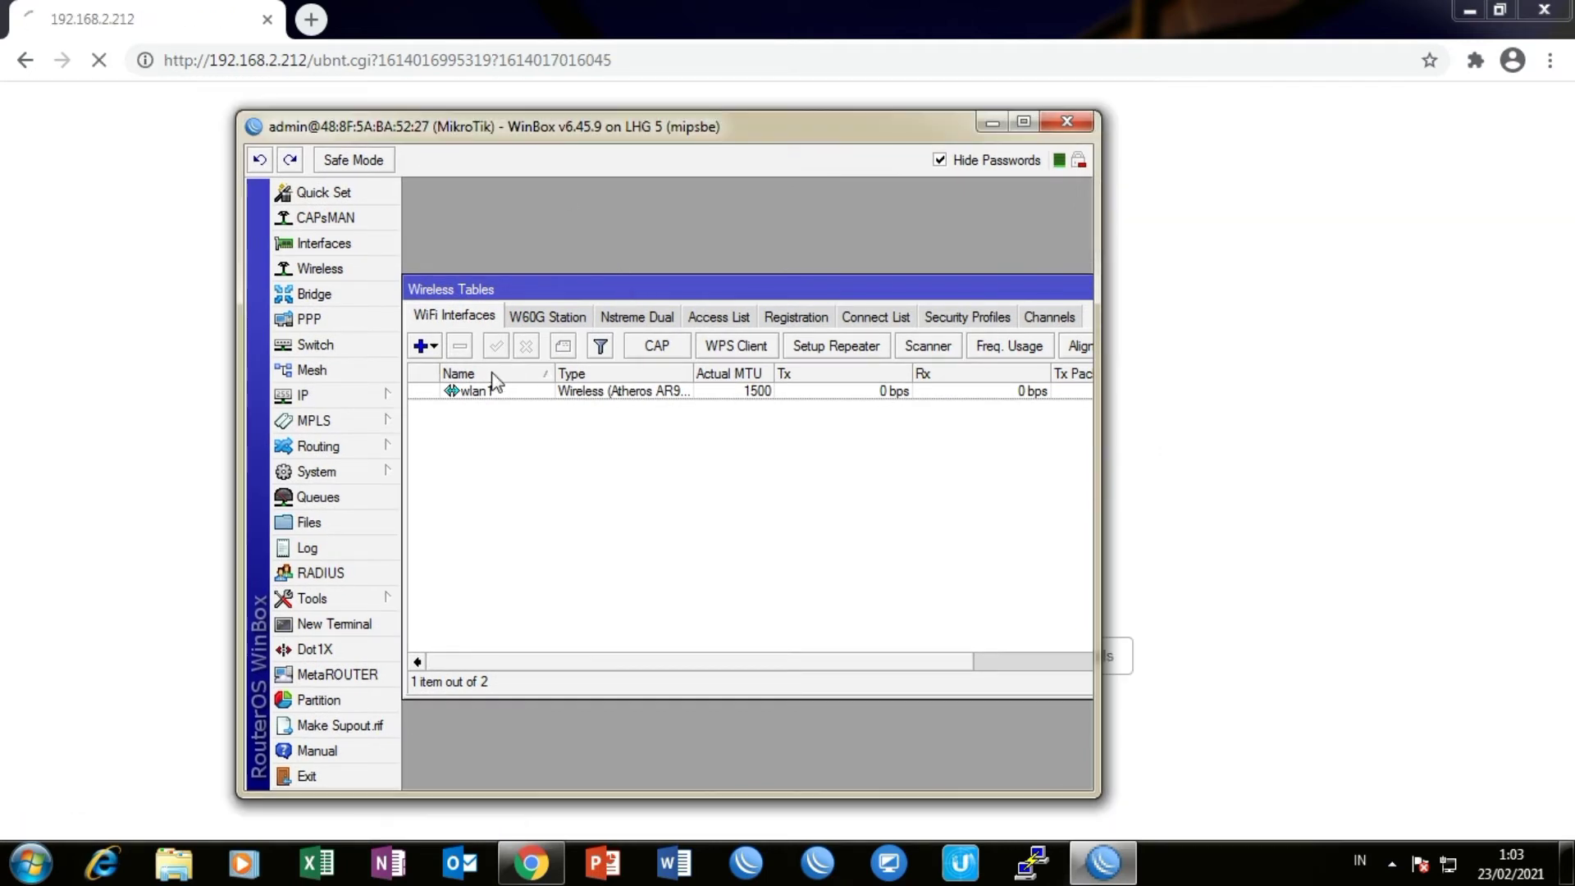
{"action": "left_click", "coordinate": [484, 391]}
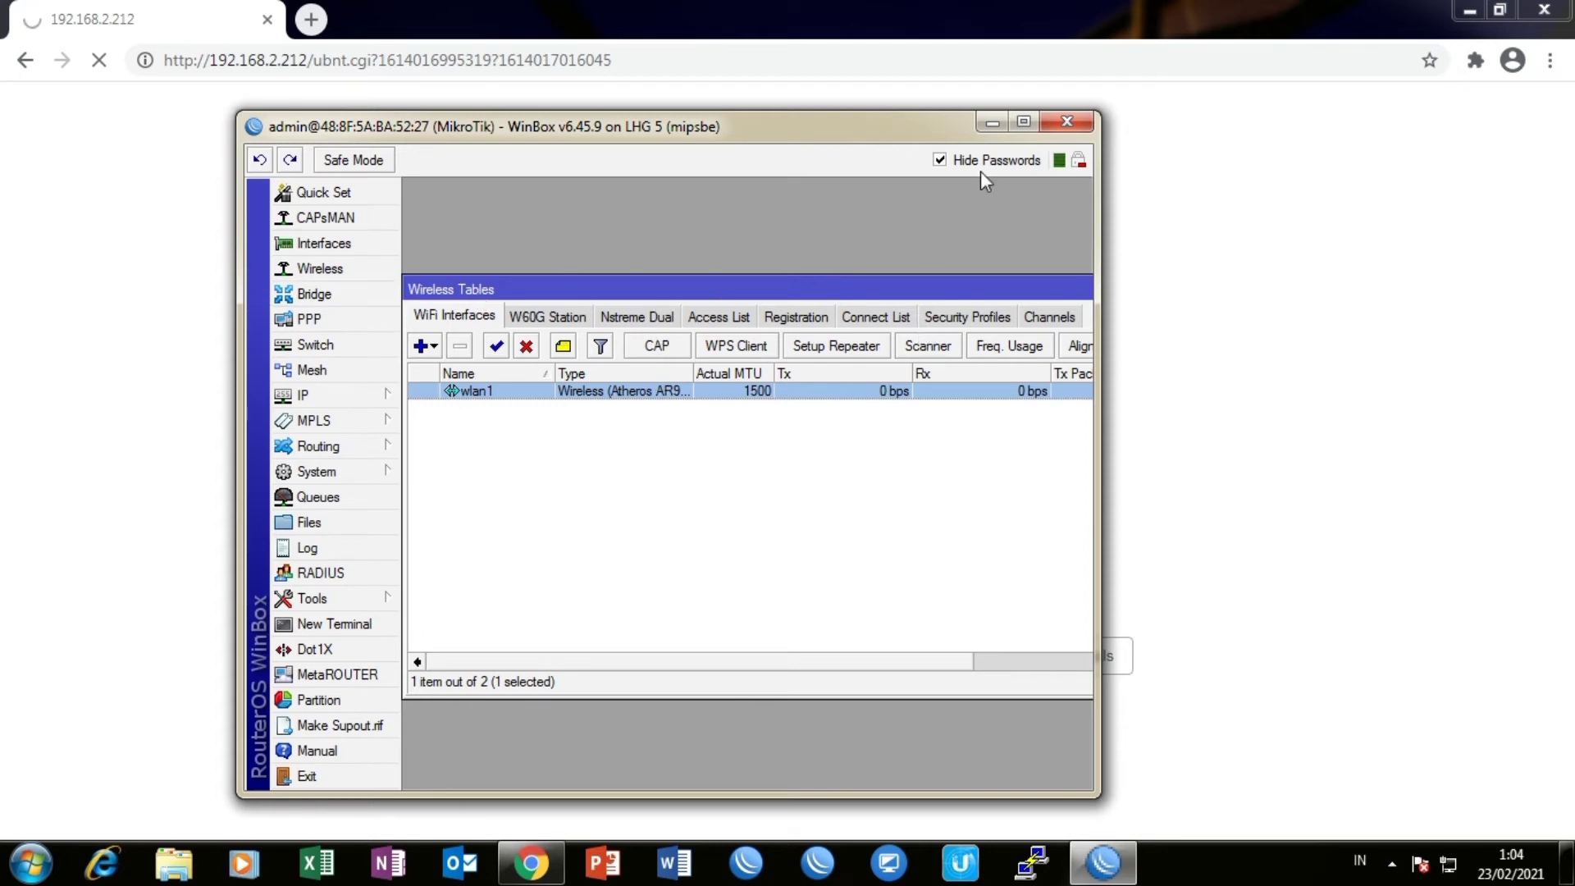
{"action": "left_click", "coordinate": [1022, 121]}
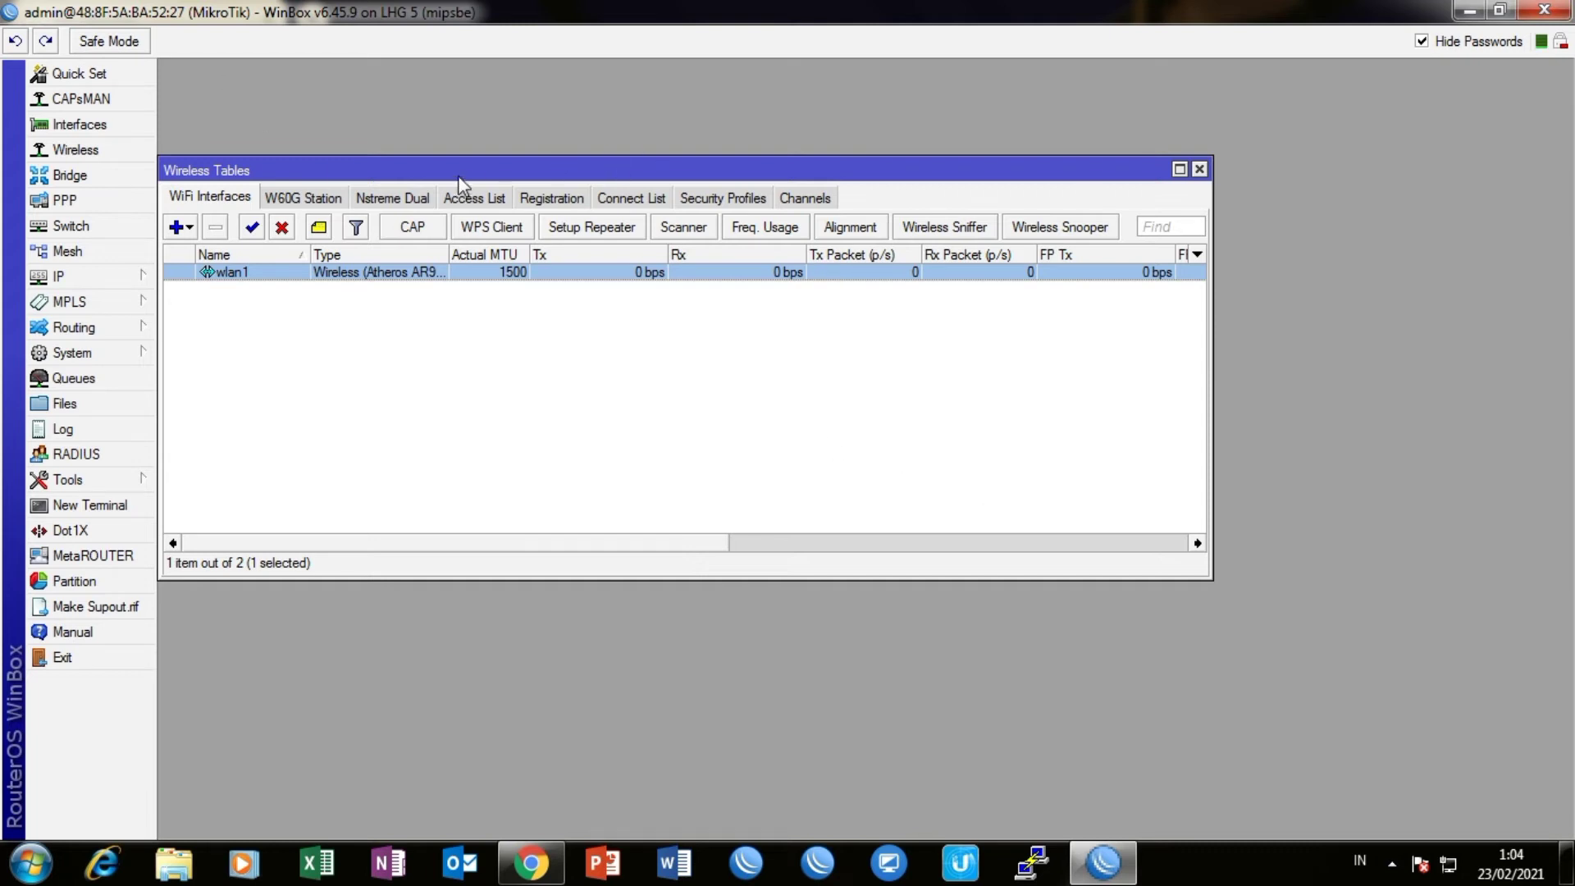
{"action": "left_click_drag", "start_coordinate": [503, 165], "coordinate": [663, 137]}
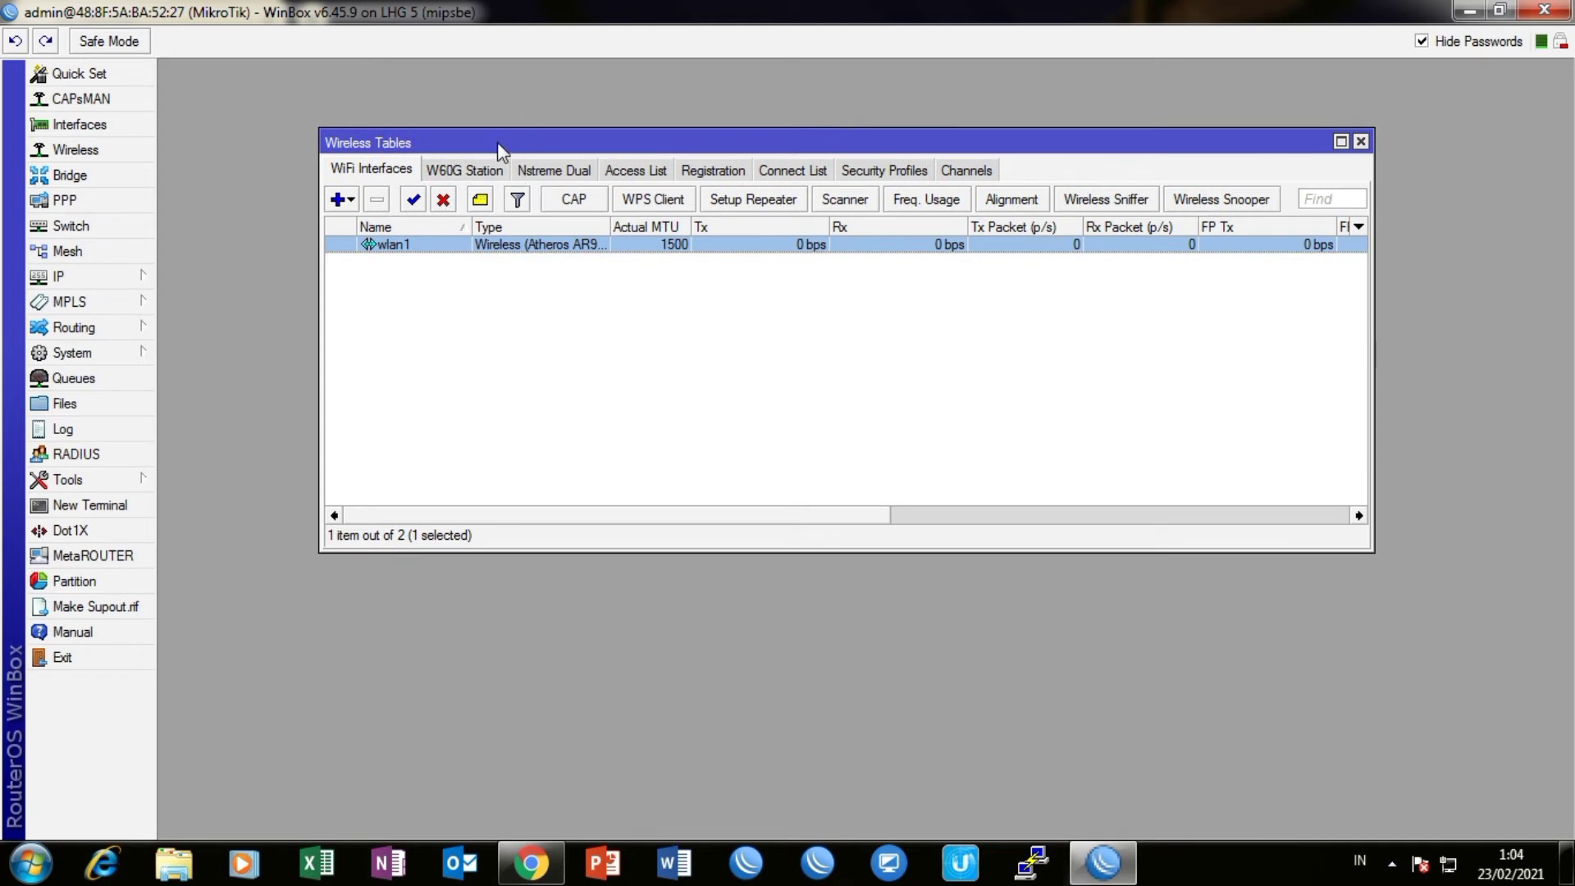
{"action": "left_click_drag", "start_coordinate": [495, 146], "coordinate": [371, 111]}
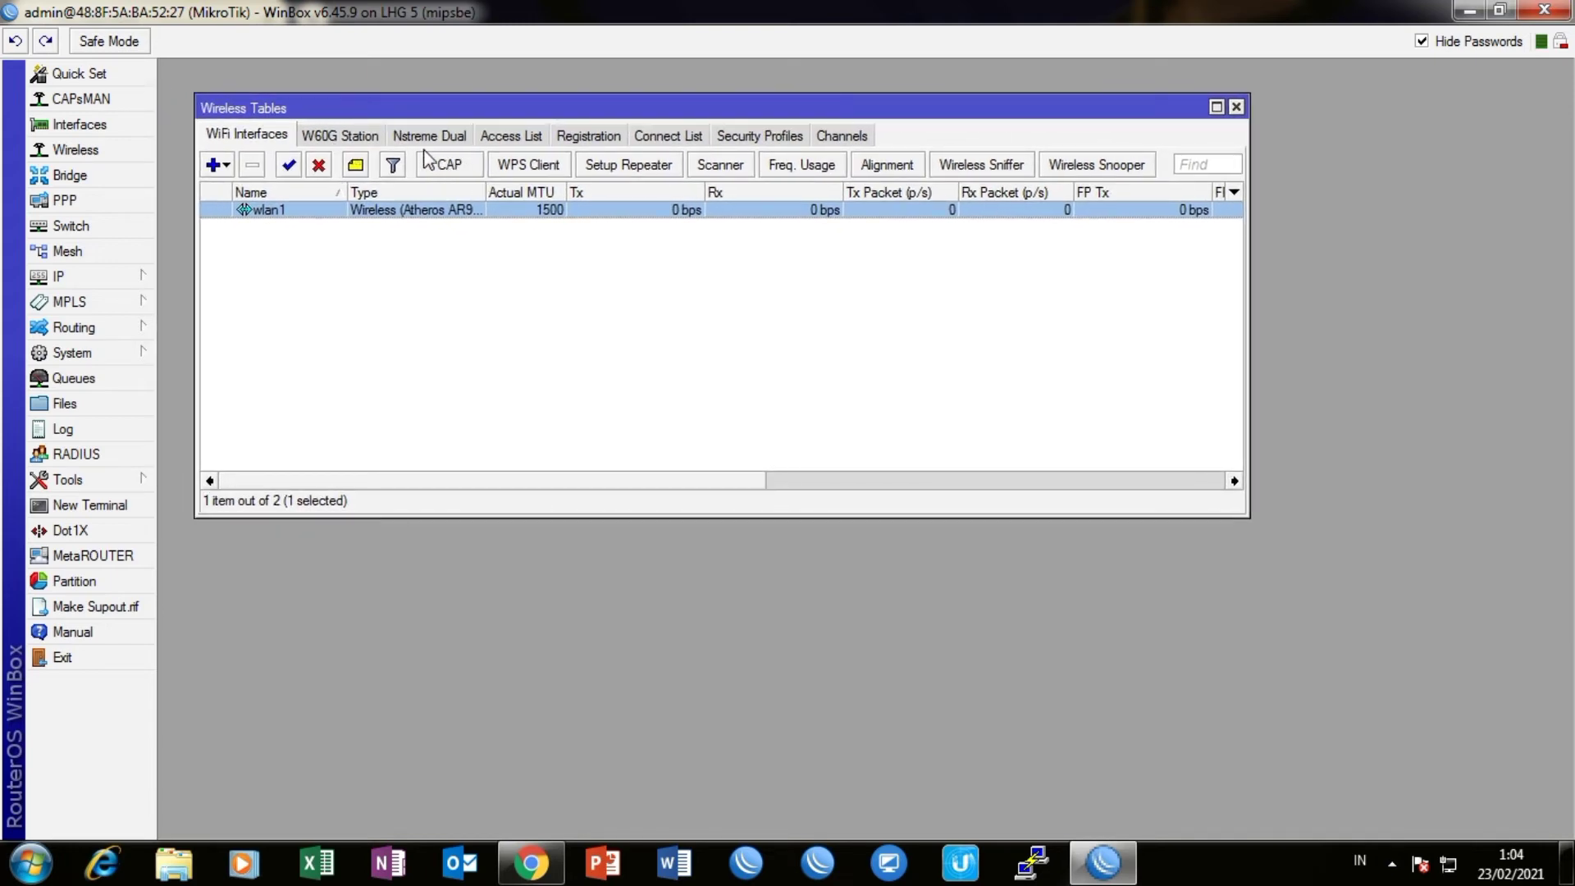
Step: Open the properties of wlan1 and examine its wireless and HT settings
{"action": "double_click", "coordinate": [394, 214]}
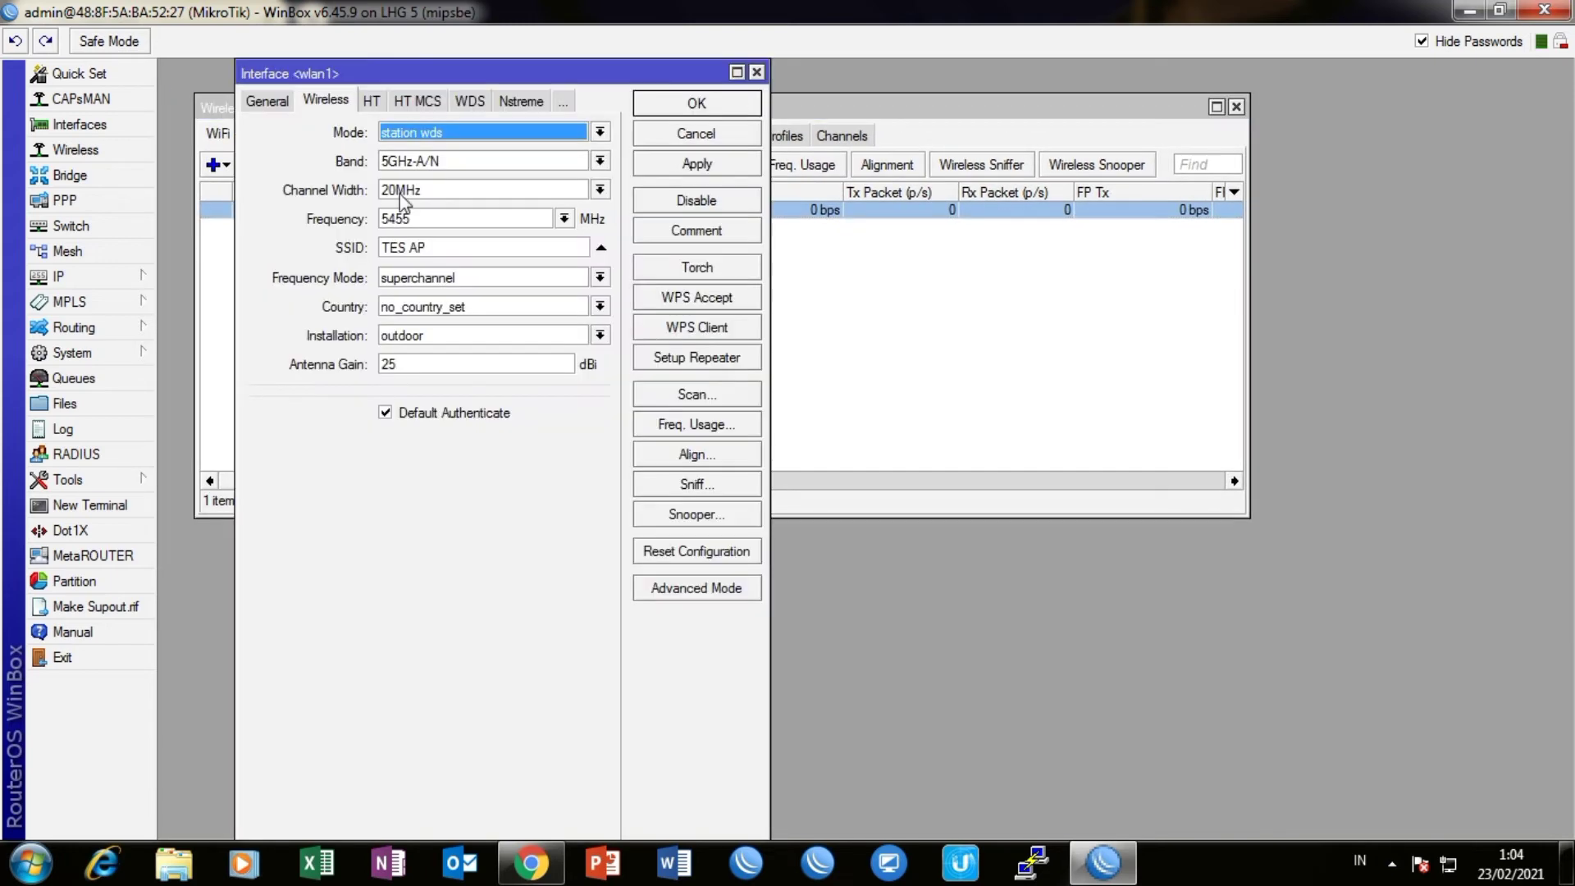
{"action": "left_click", "coordinate": [279, 105]}
{"action": "left_click", "coordinate": [326, 101]}
{"action": "left_click", "coordinate": [376, 101]}
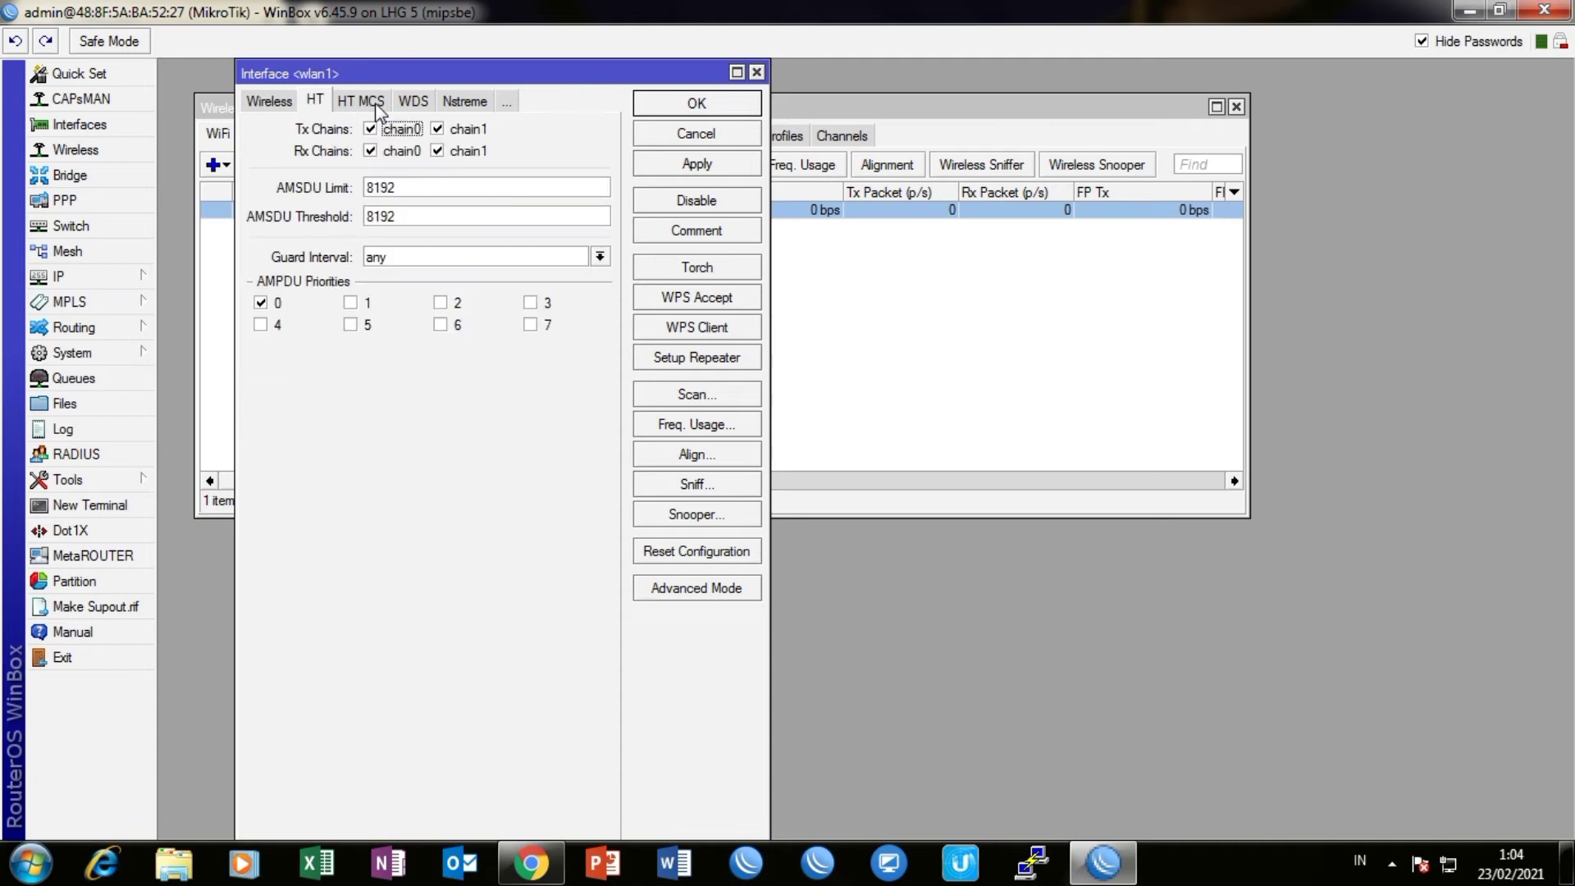
{"action": "left_click", "coordinate": [287, 103]}
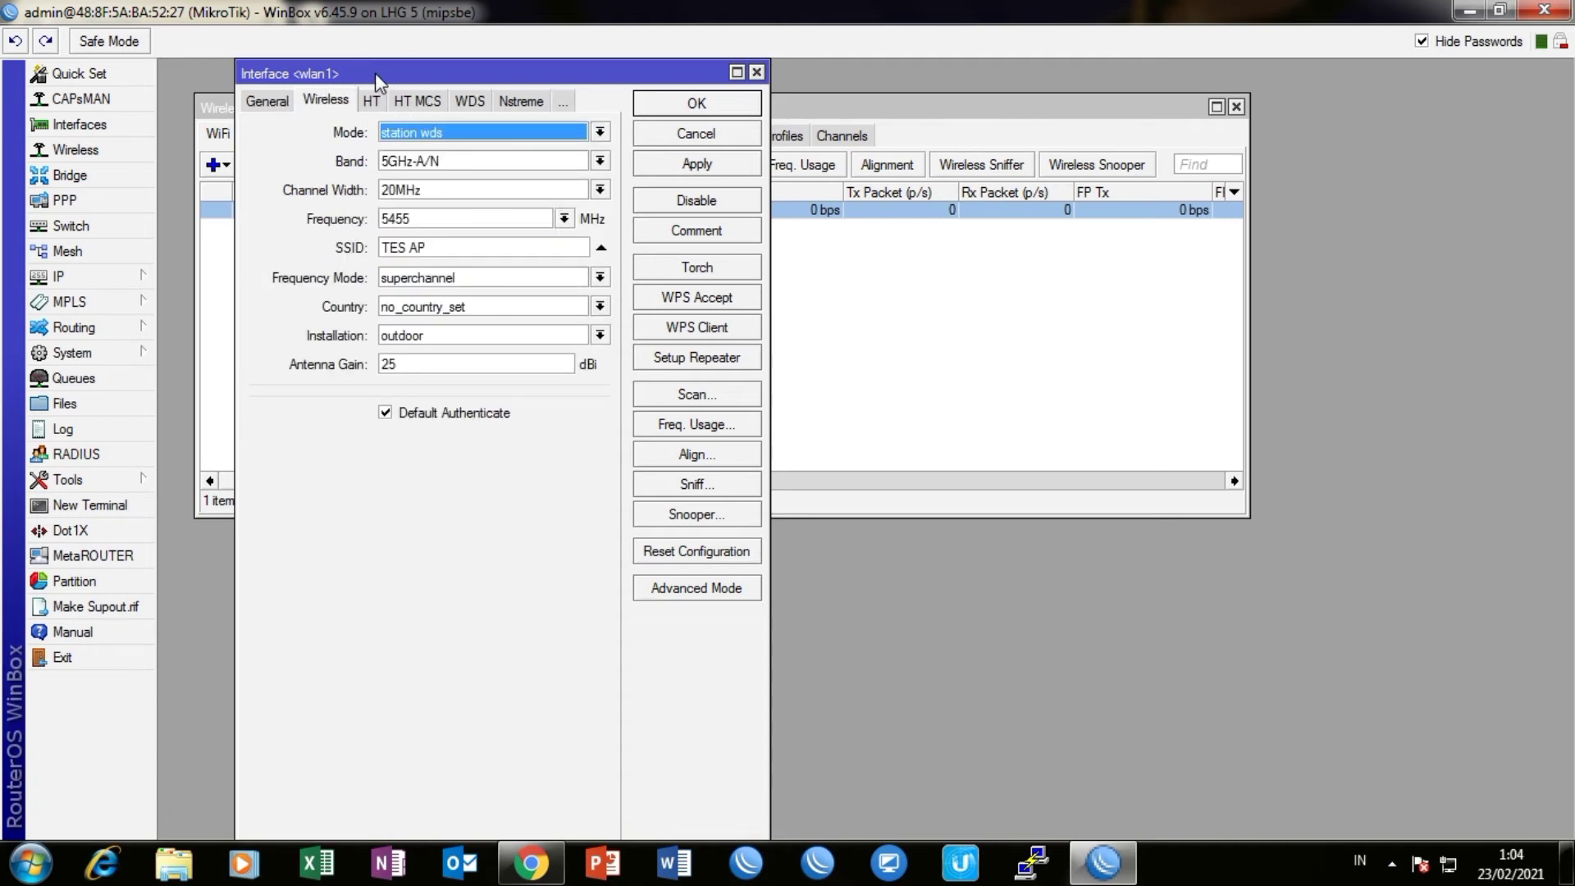
{"action": "left_click_drag", "start_coordinate": [362, 73], "coordinate": [286, 73]}
{"action": "left_click_drag", "start_coordinate": [323, 71], "coordinate": [376, 77]}
{"action": "left_click_drag", "start_coordinate": [411, 65], "coordinate": [451, 59]}
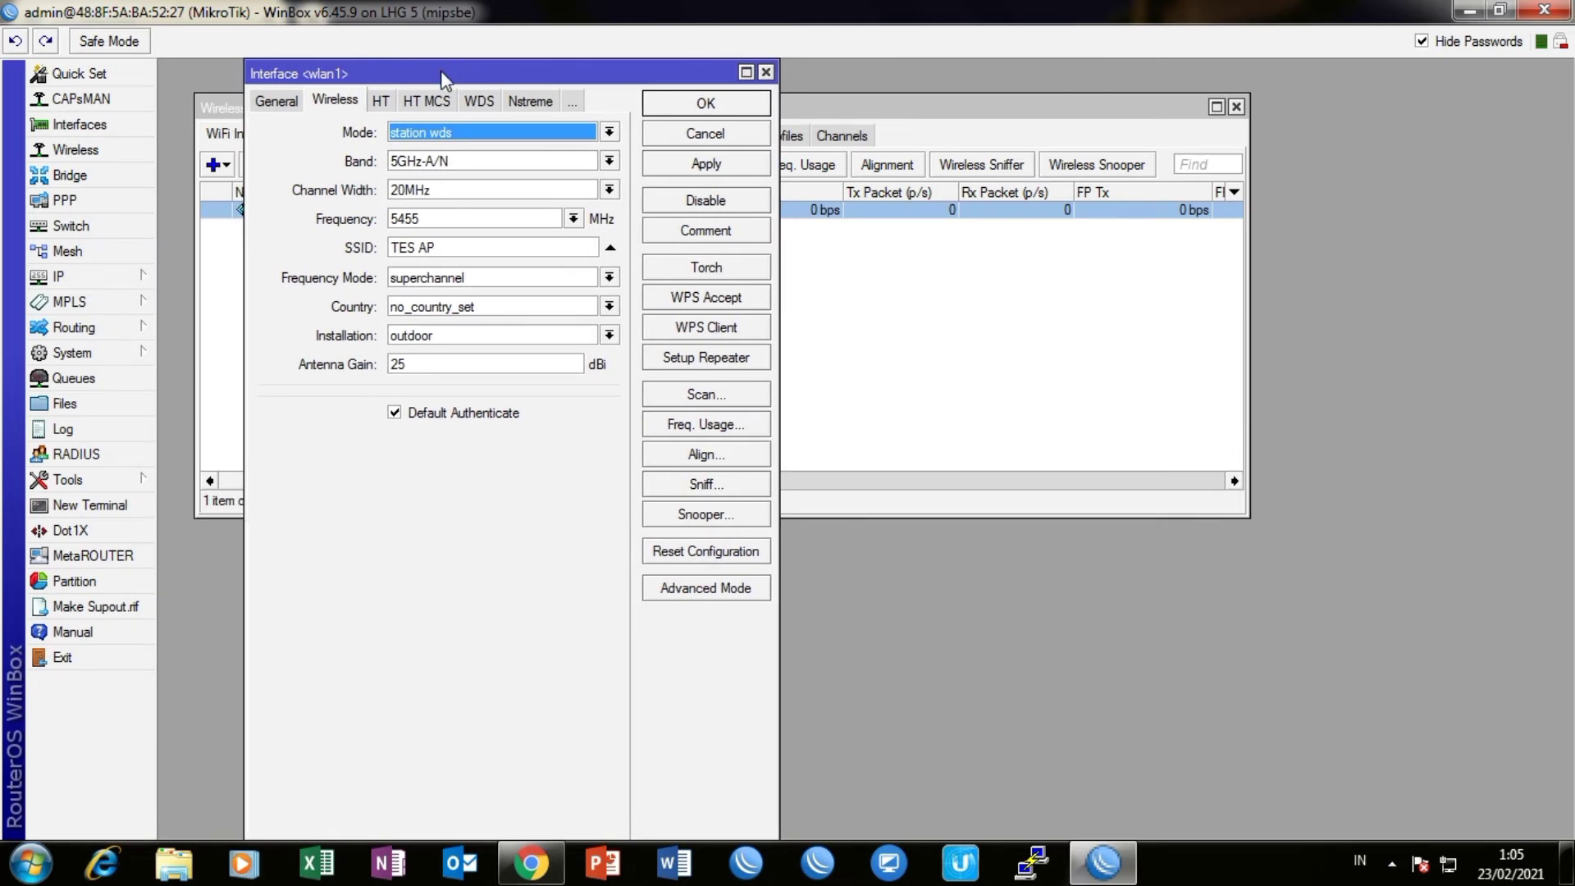
{"action": "left_click_drag", "start_coordinate": [442, 76], "coordinate": [383, 60]}
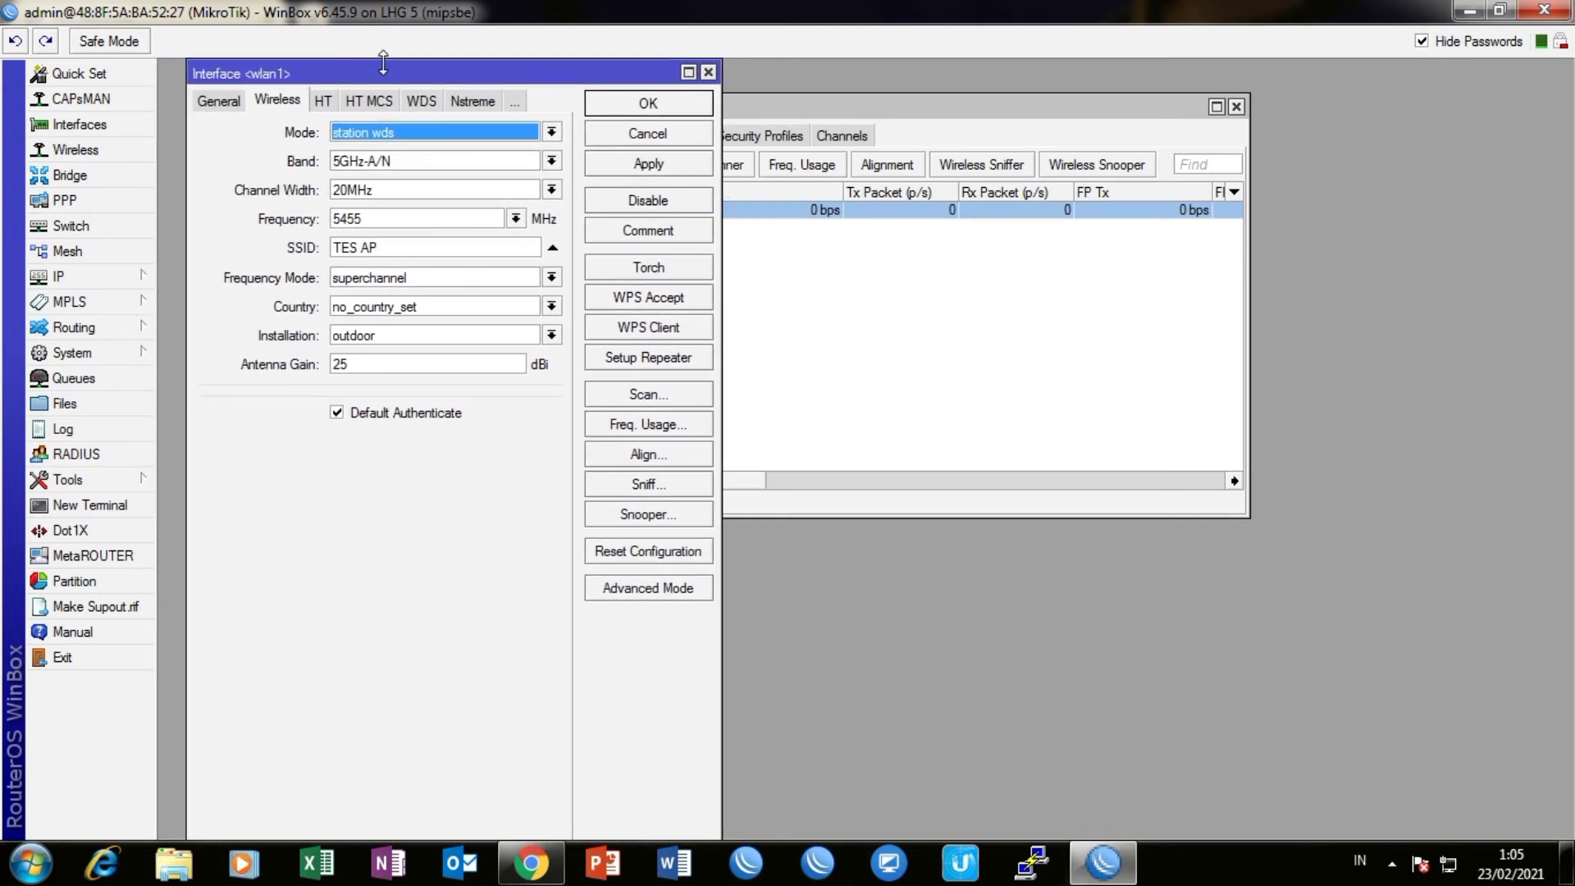
{"action": "left_click_drag", "start_coordinate": [382, 69], "coordinate": [541, 63]}
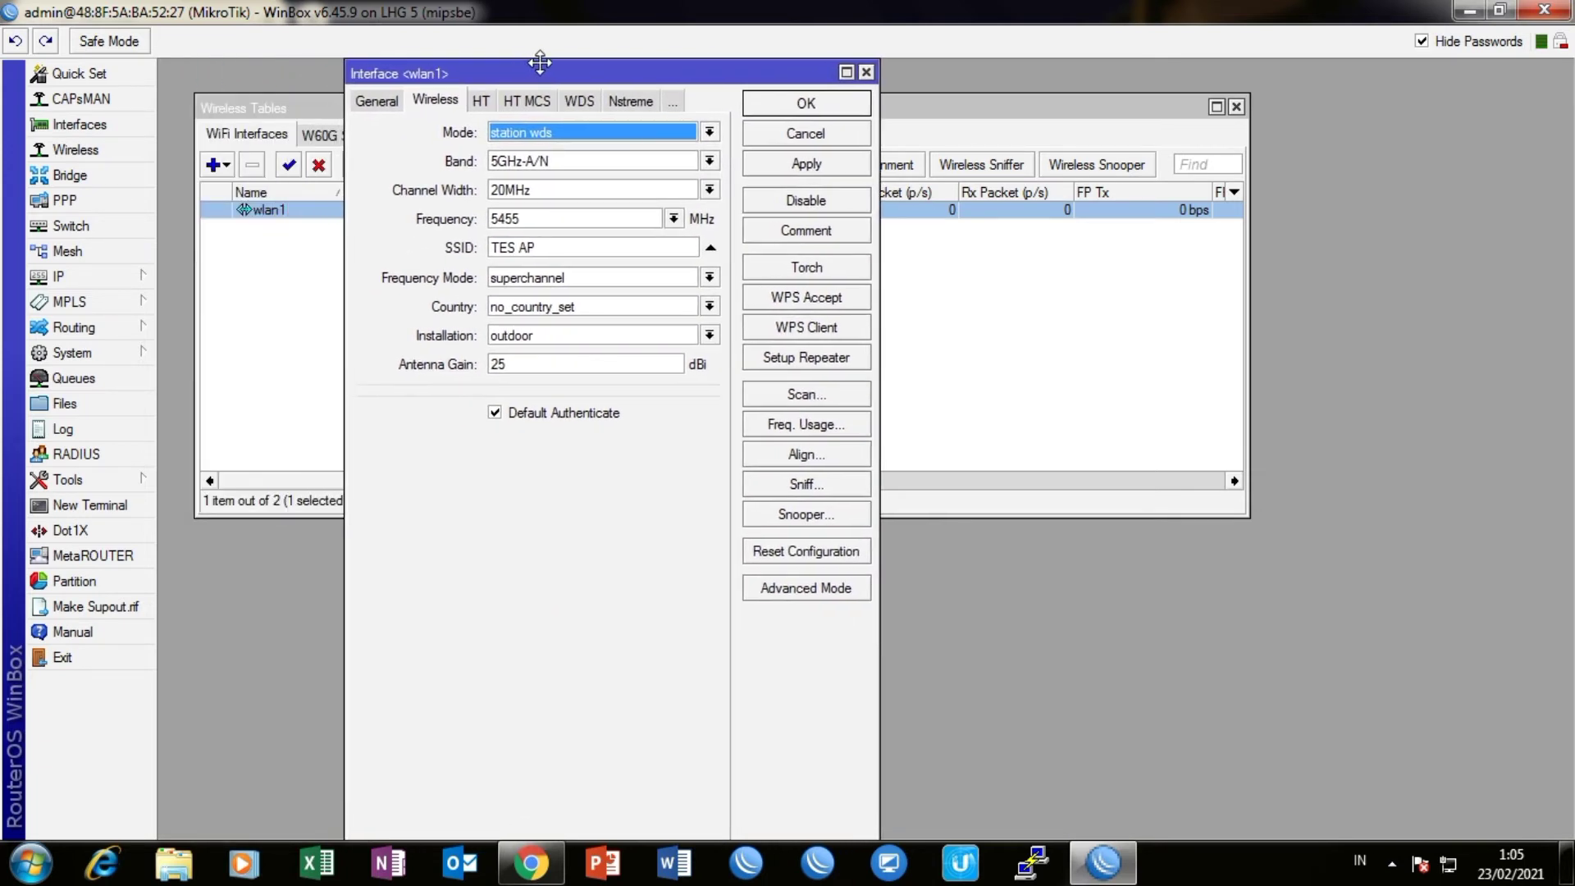
Step: Check wlan1 in the wireless interface list and whether the access point's airOS page loads in the browser
{"action": "left_click", "coordinate": [294, 97]}
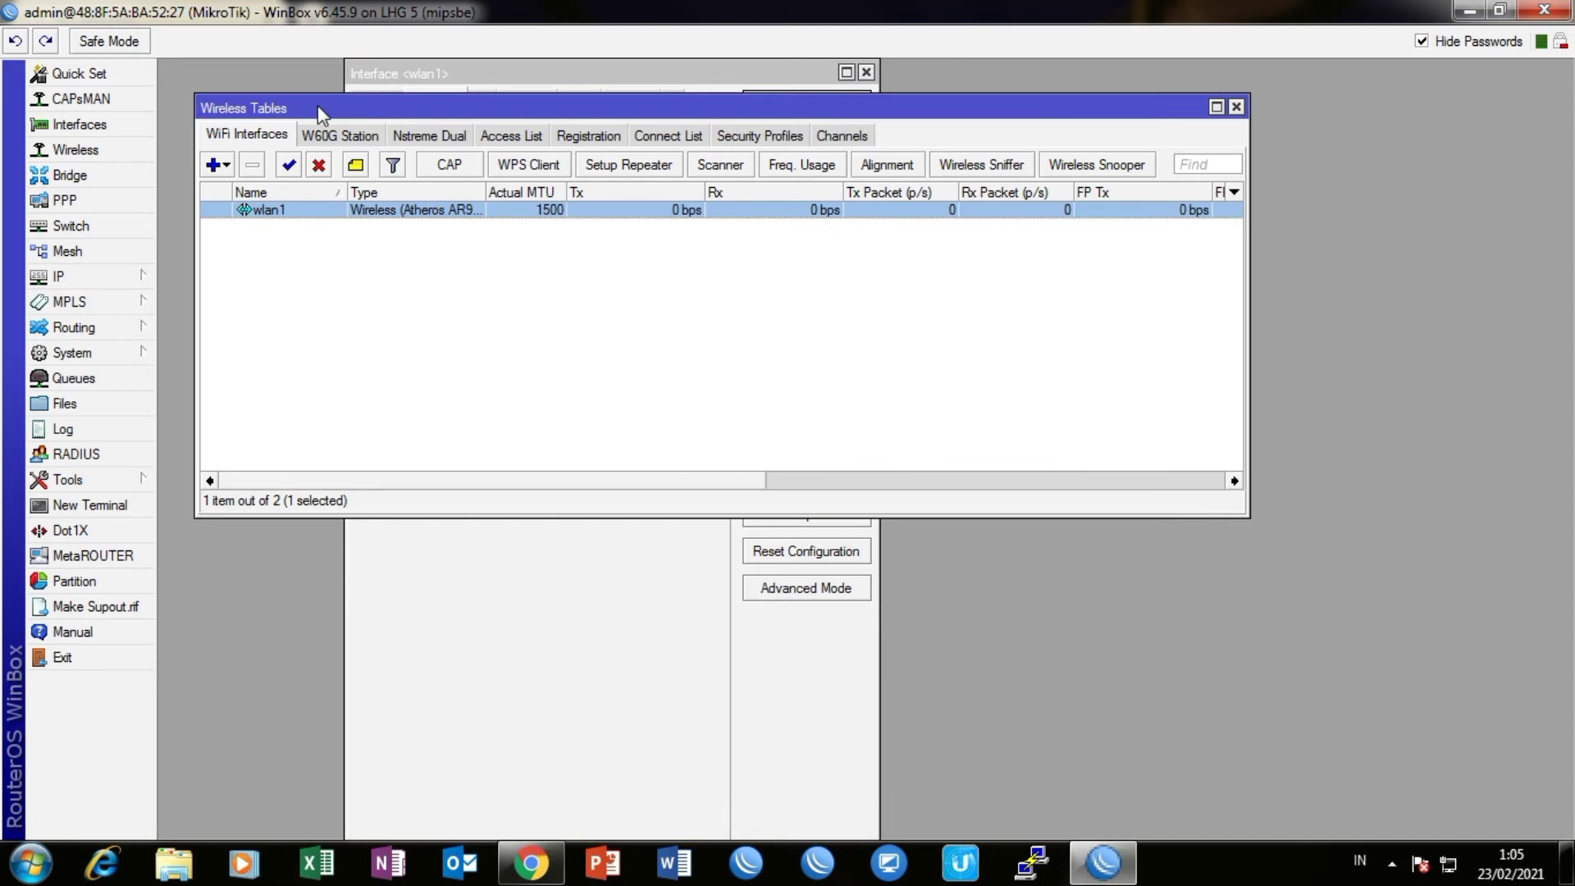
{"action": "left_click_drag", "start_coordinate": [317, 105], "coordinate": [278, 6]}
{"action": "left_click", "coordinate": [470, 736]}
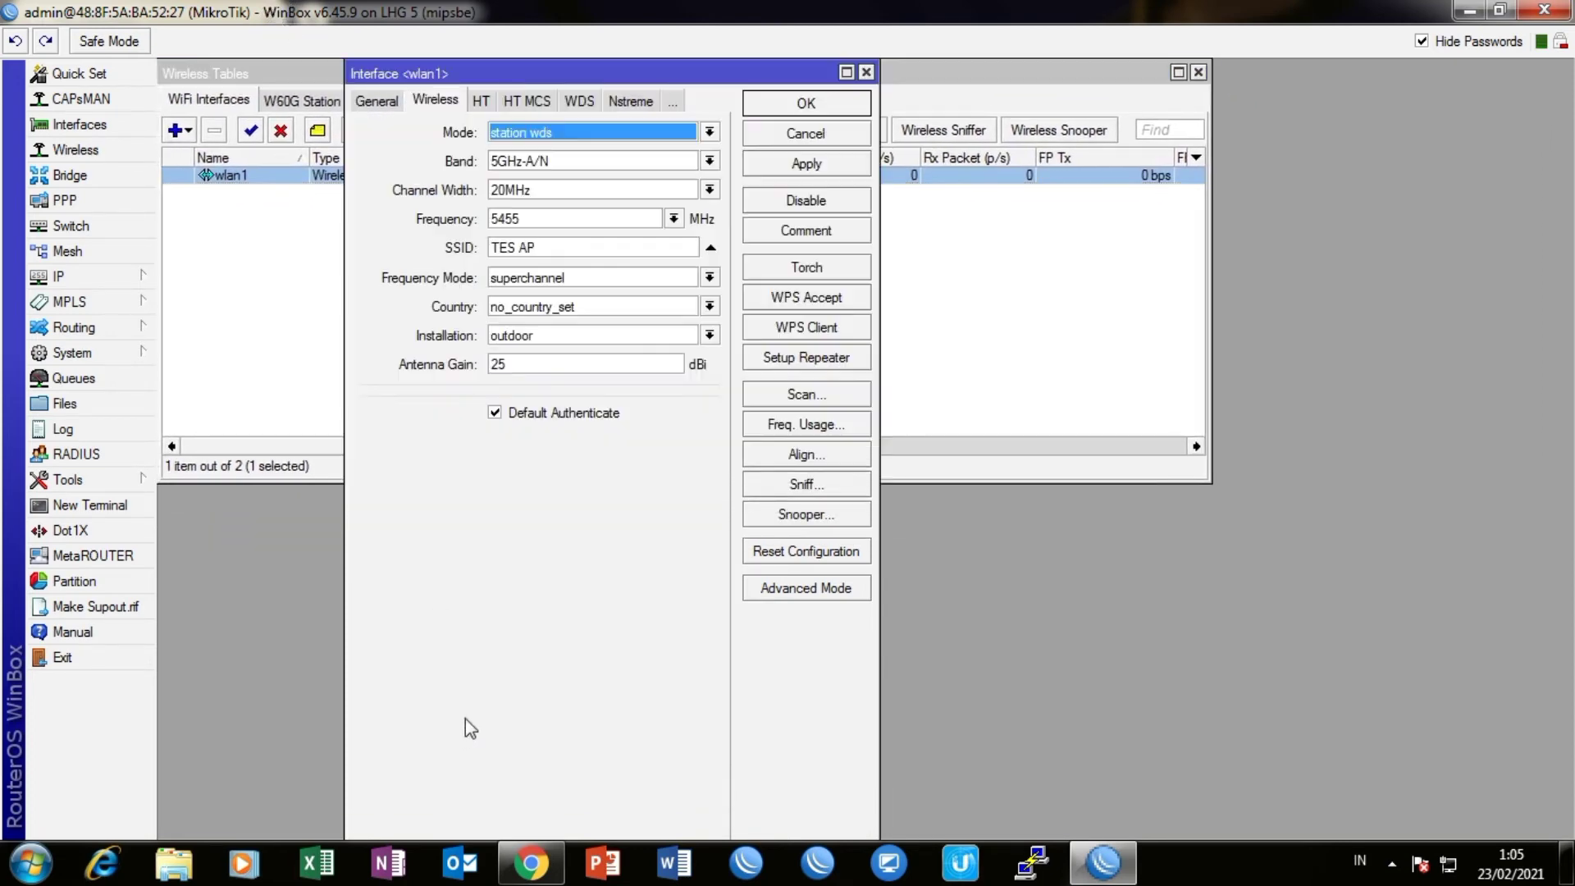
{"action": "left_click", "coordinate": [510, 874]}
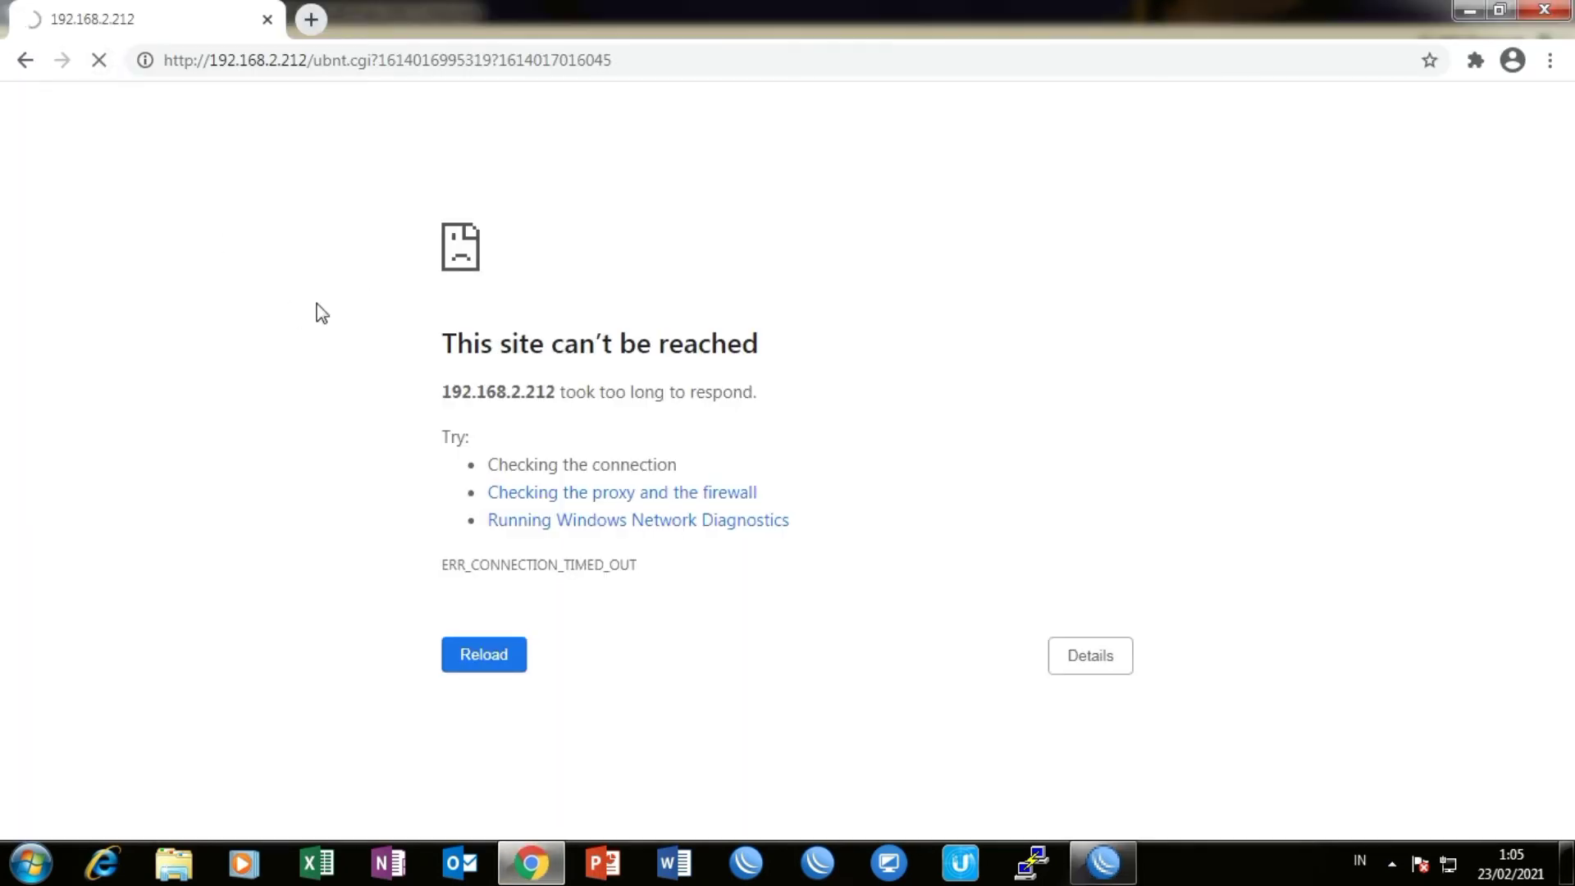
Step: Return to WinBox, rescan on wlan1, connect to TES AP again, and confirm the interface settings
{"action": "left_click", "coordinate": [1128, 876]}
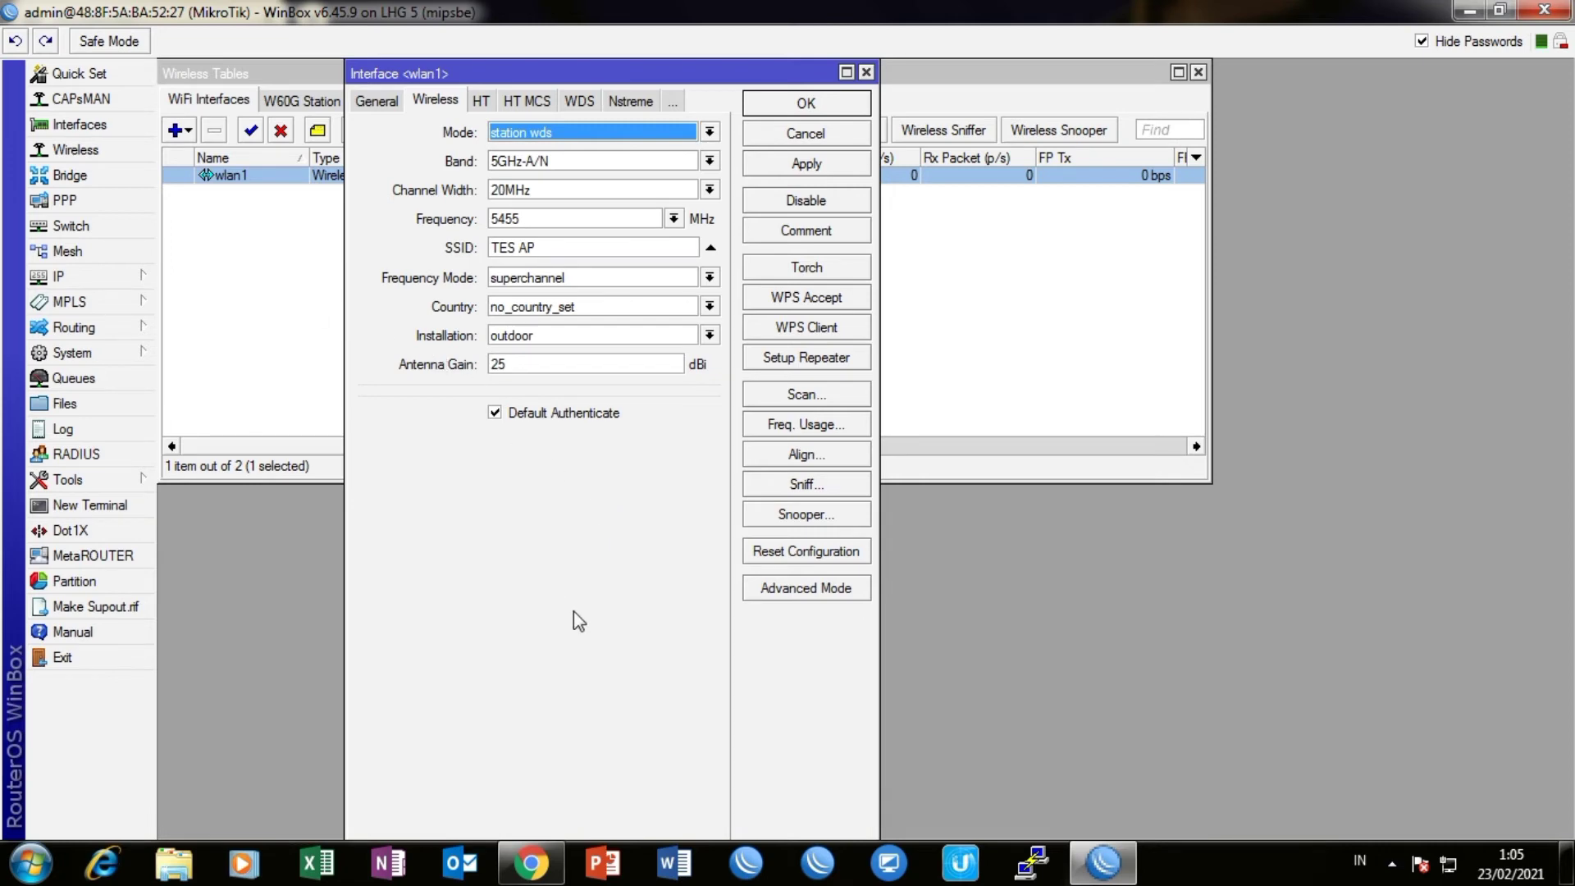
{"action": "left_click", "coordinate": [801, 397]}
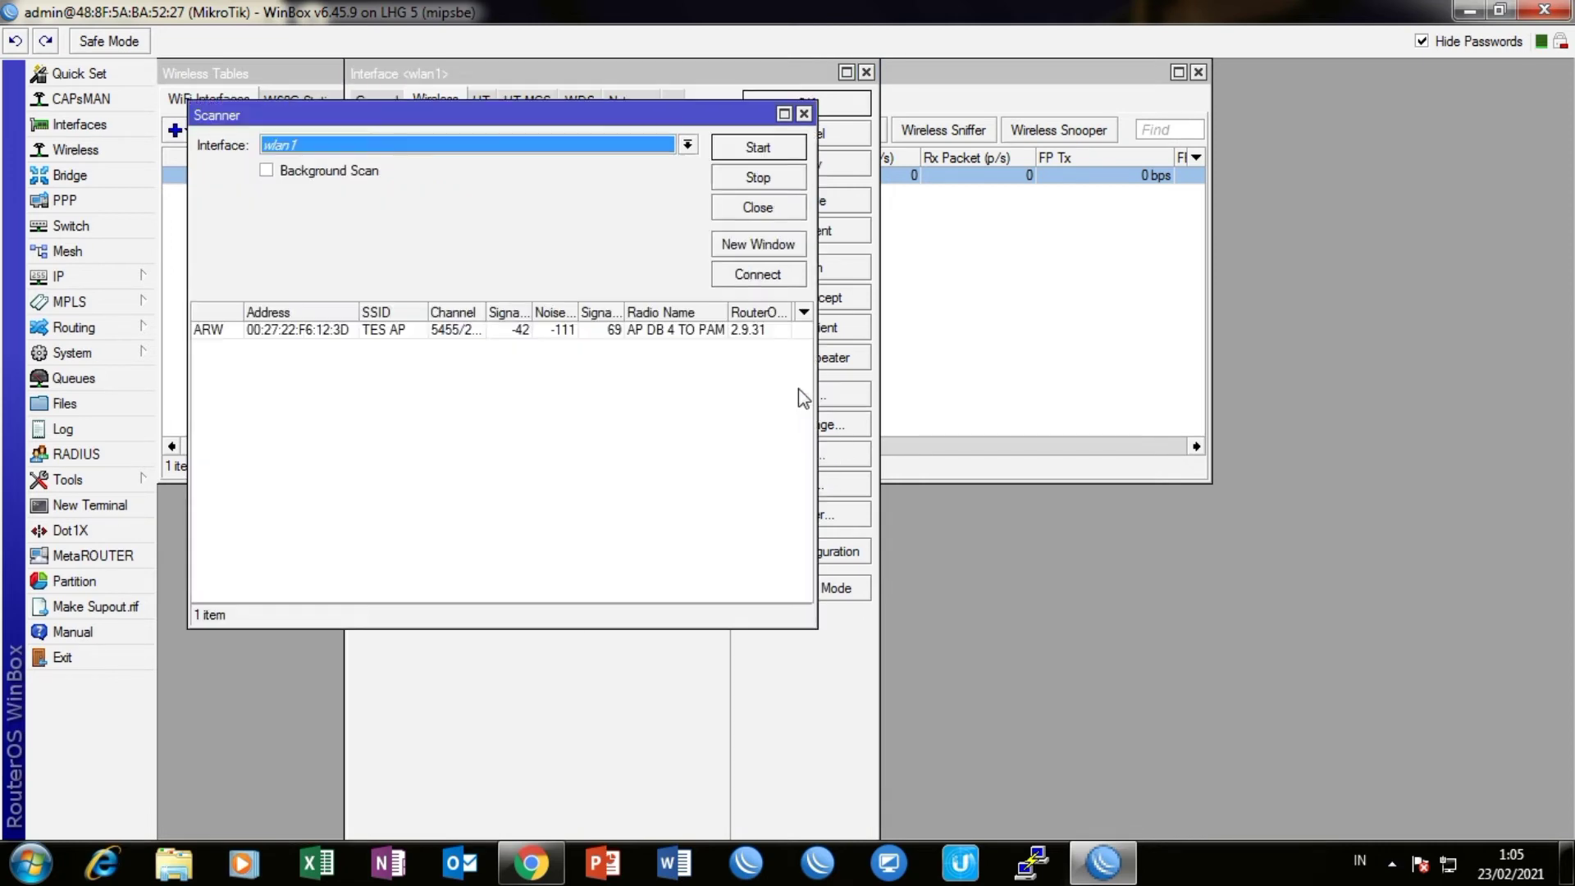
{"action": "left_click", "coordinate": [749, 152]}
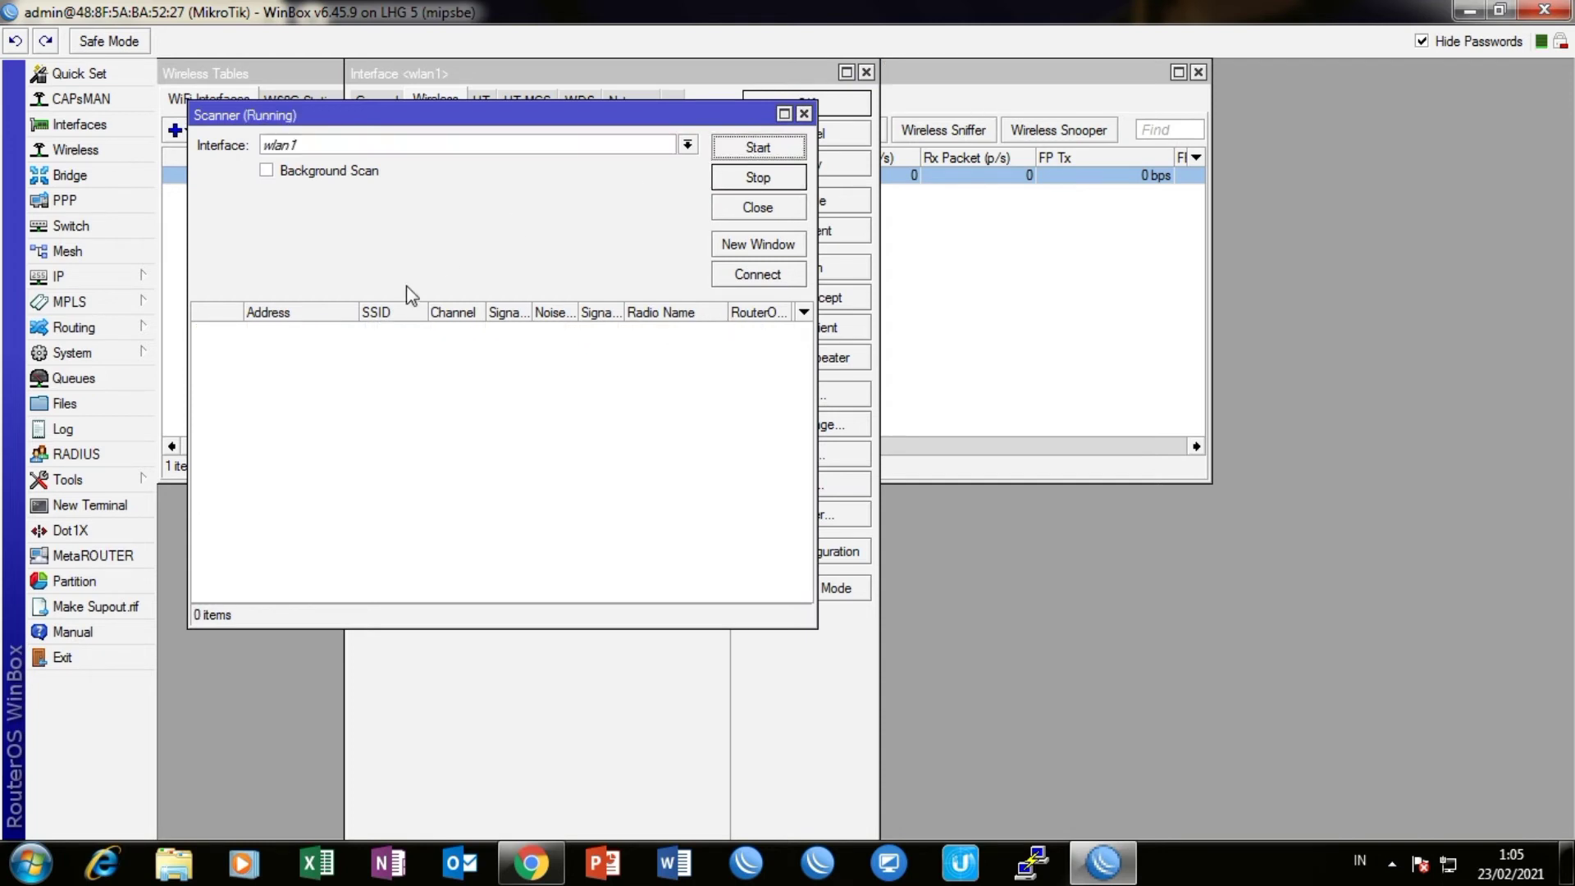
{"action": "left_click", "coordinate": [314, 332]}
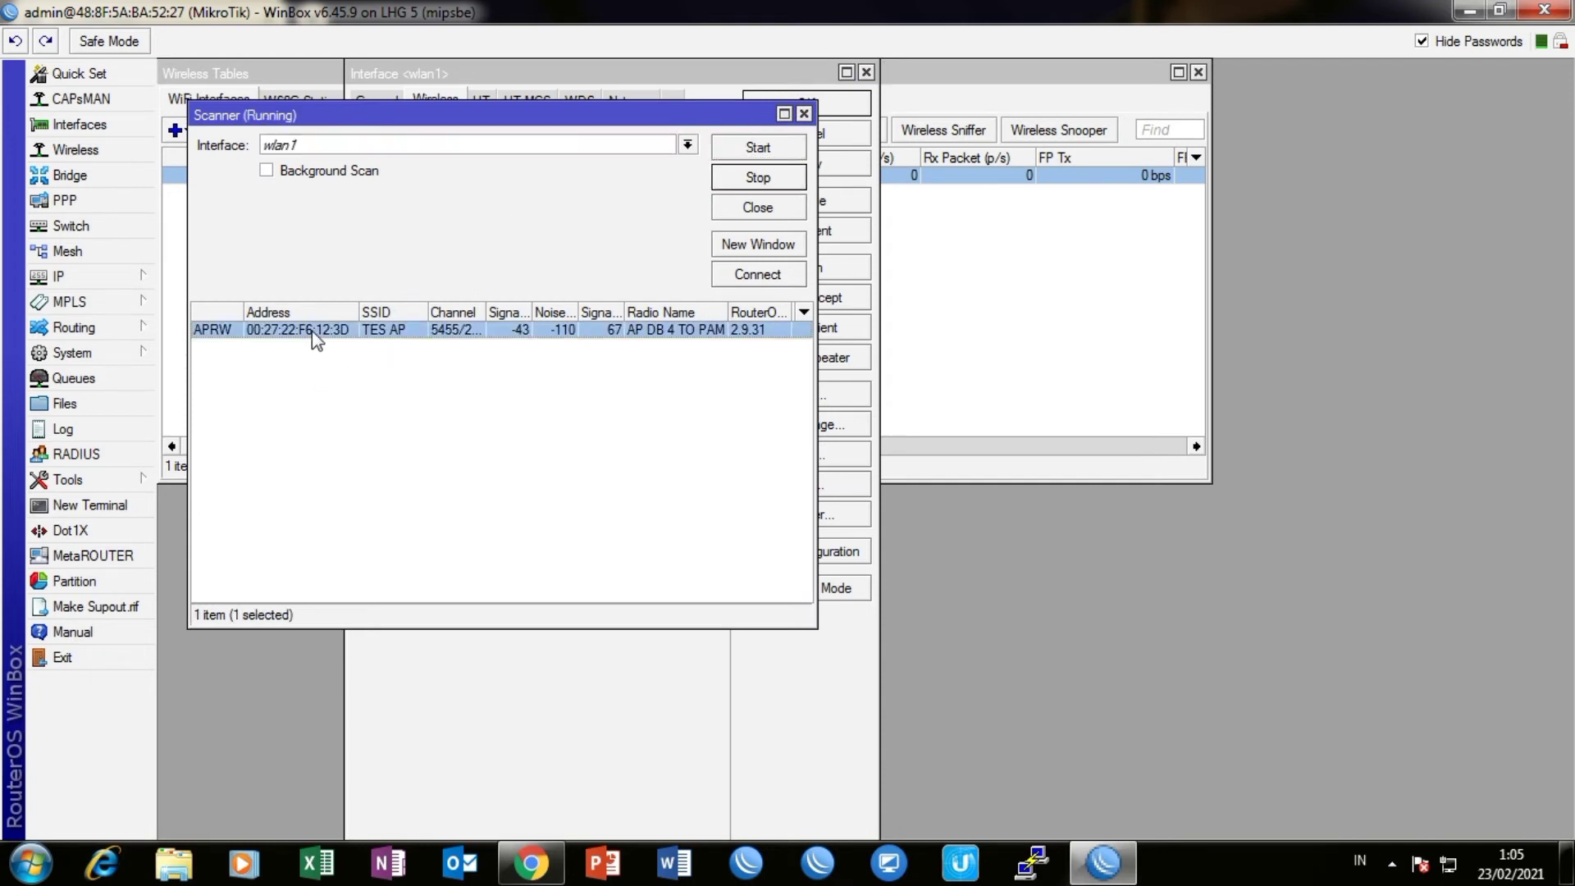
{"action": "left_click", "coordinate": [775, 277]}
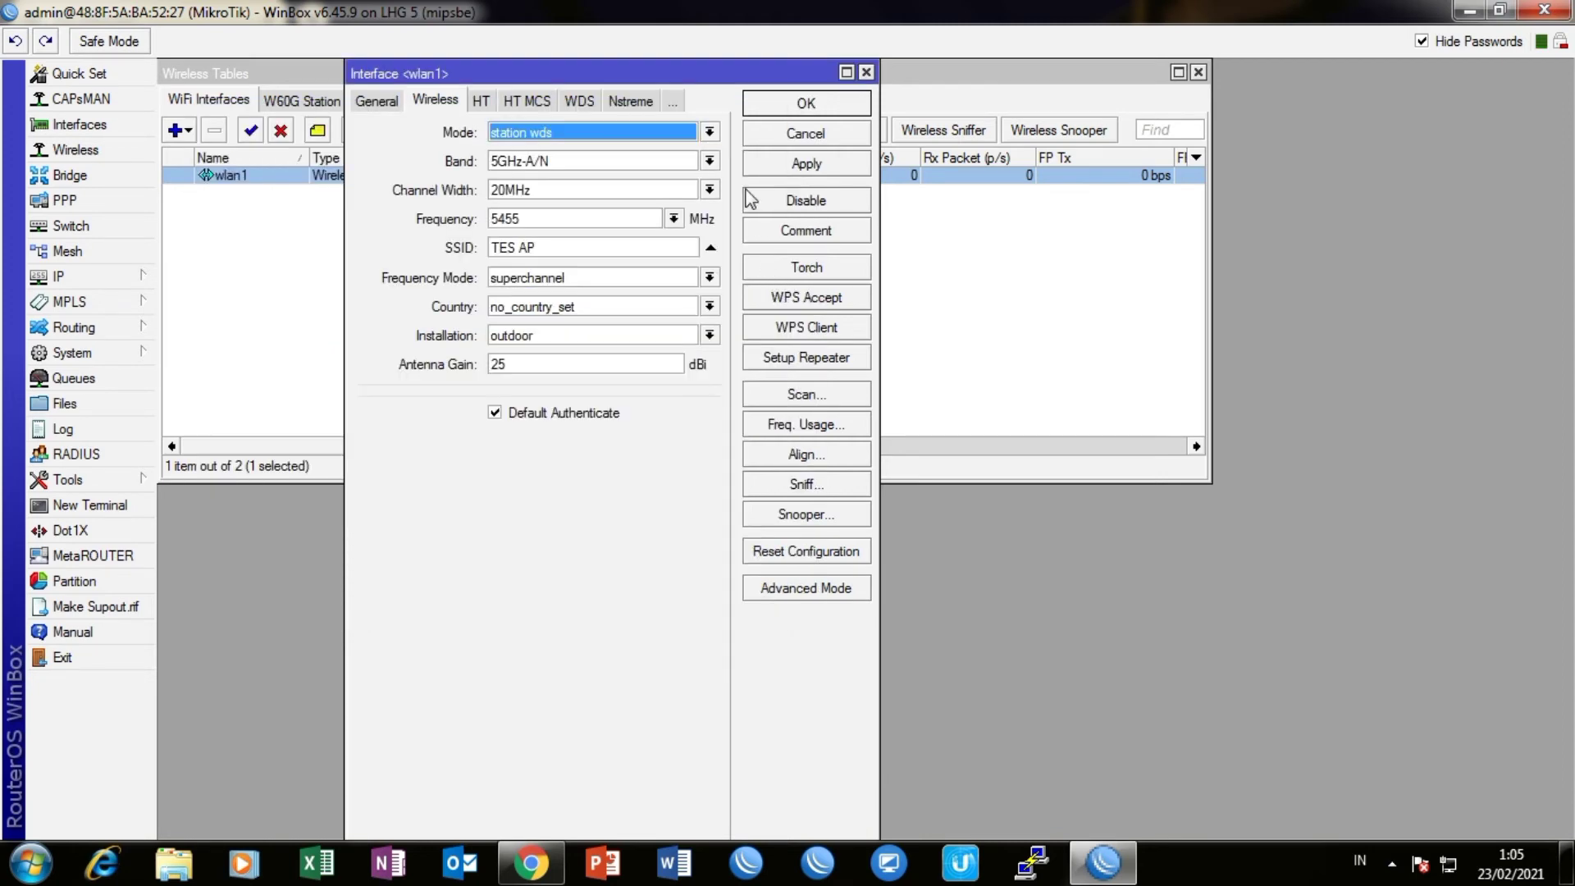
{"action": "left_click", "coordinate": [775, 167]}
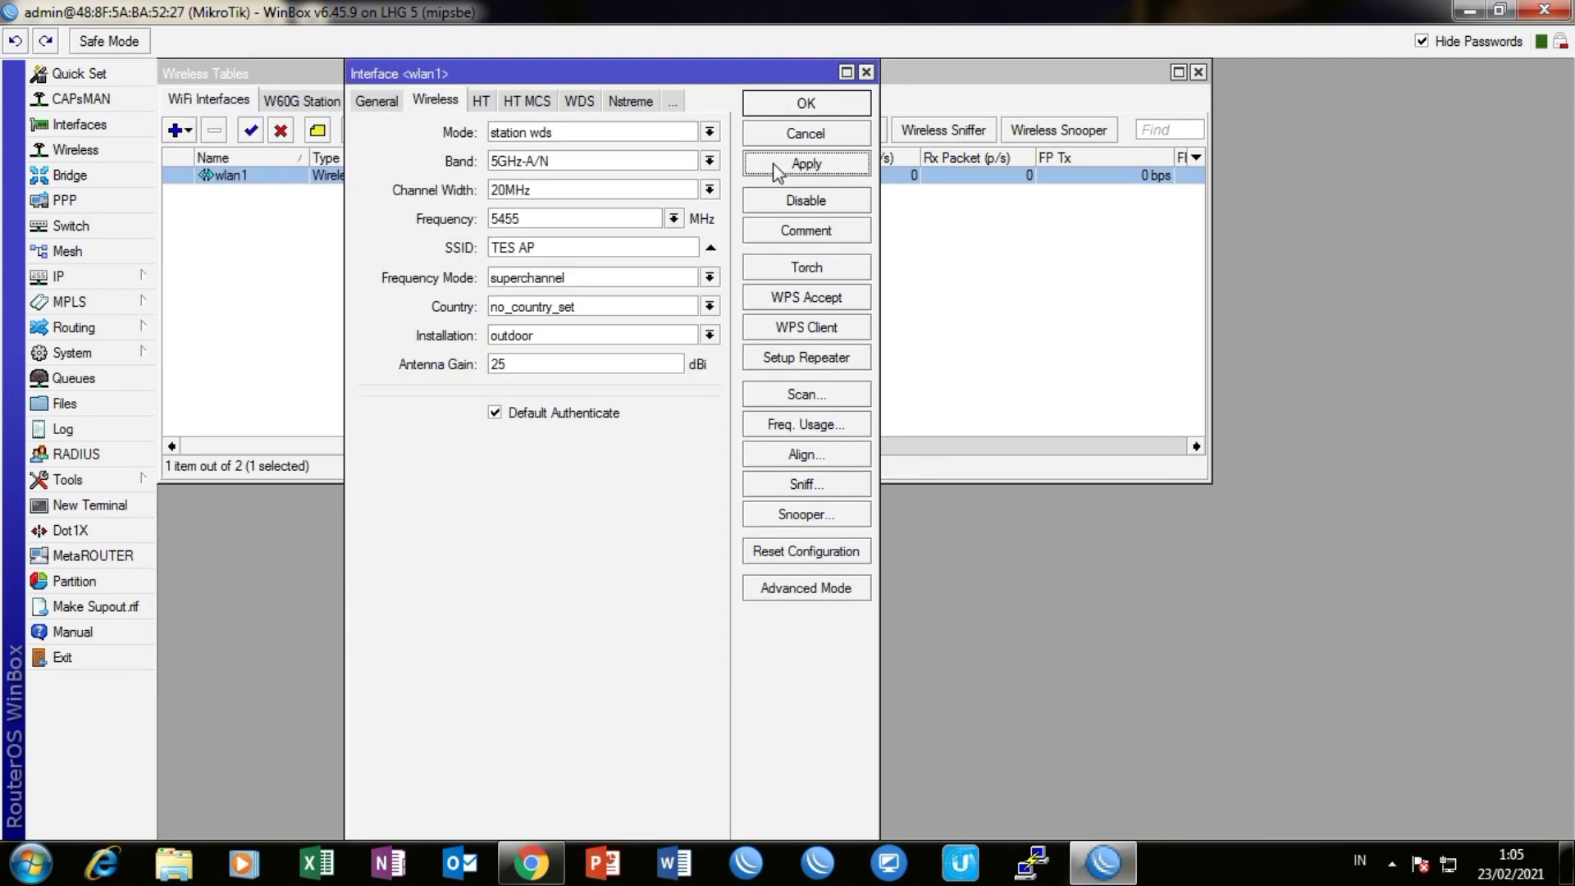
{"action": "left_click", "coordinate": [808, 103]}
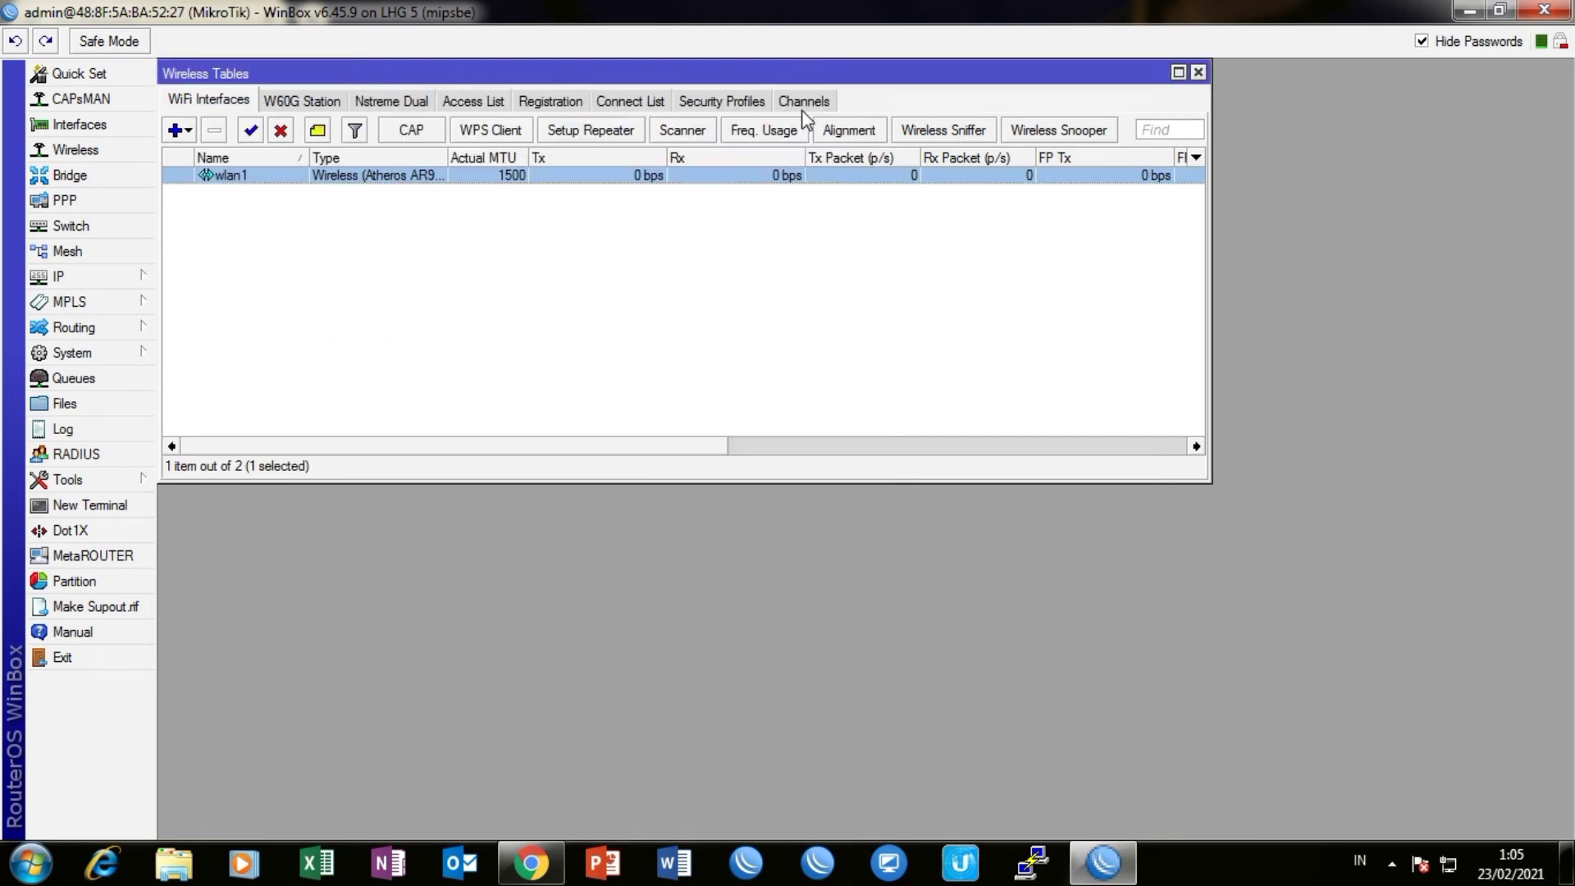
{"action": "left_click", "coordinate": [632, 348]}
{"action": "left_click_drag", "start_coordinate": [721, 73], "coordinate": [887, 106]}
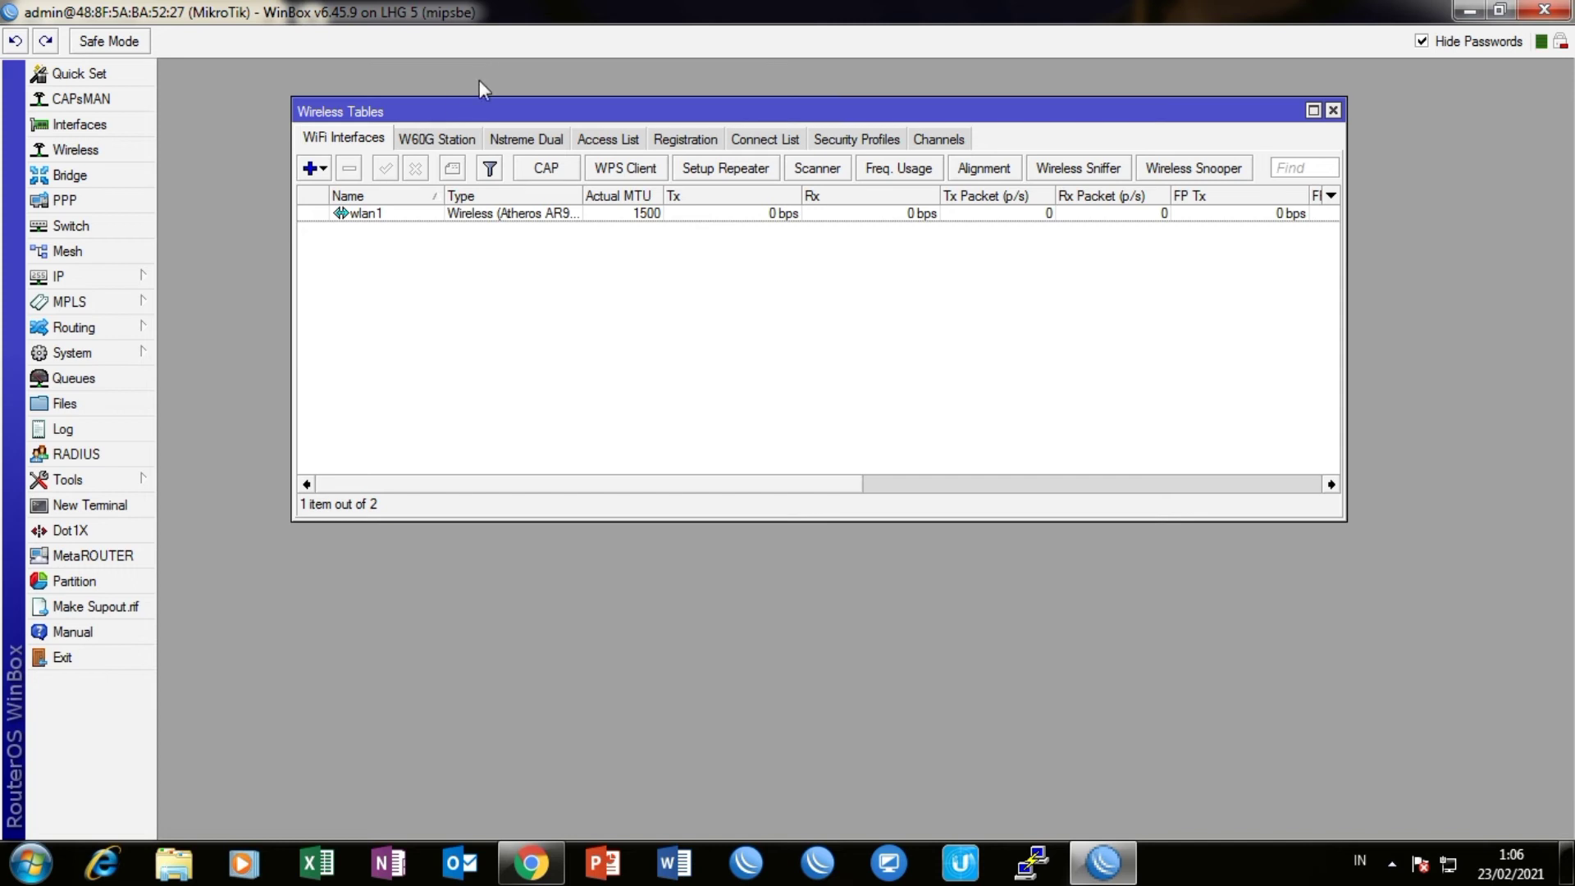
{"action": "left_click_drag", "start_coordinate": [466, 116], "coordinate": [406, 136]}
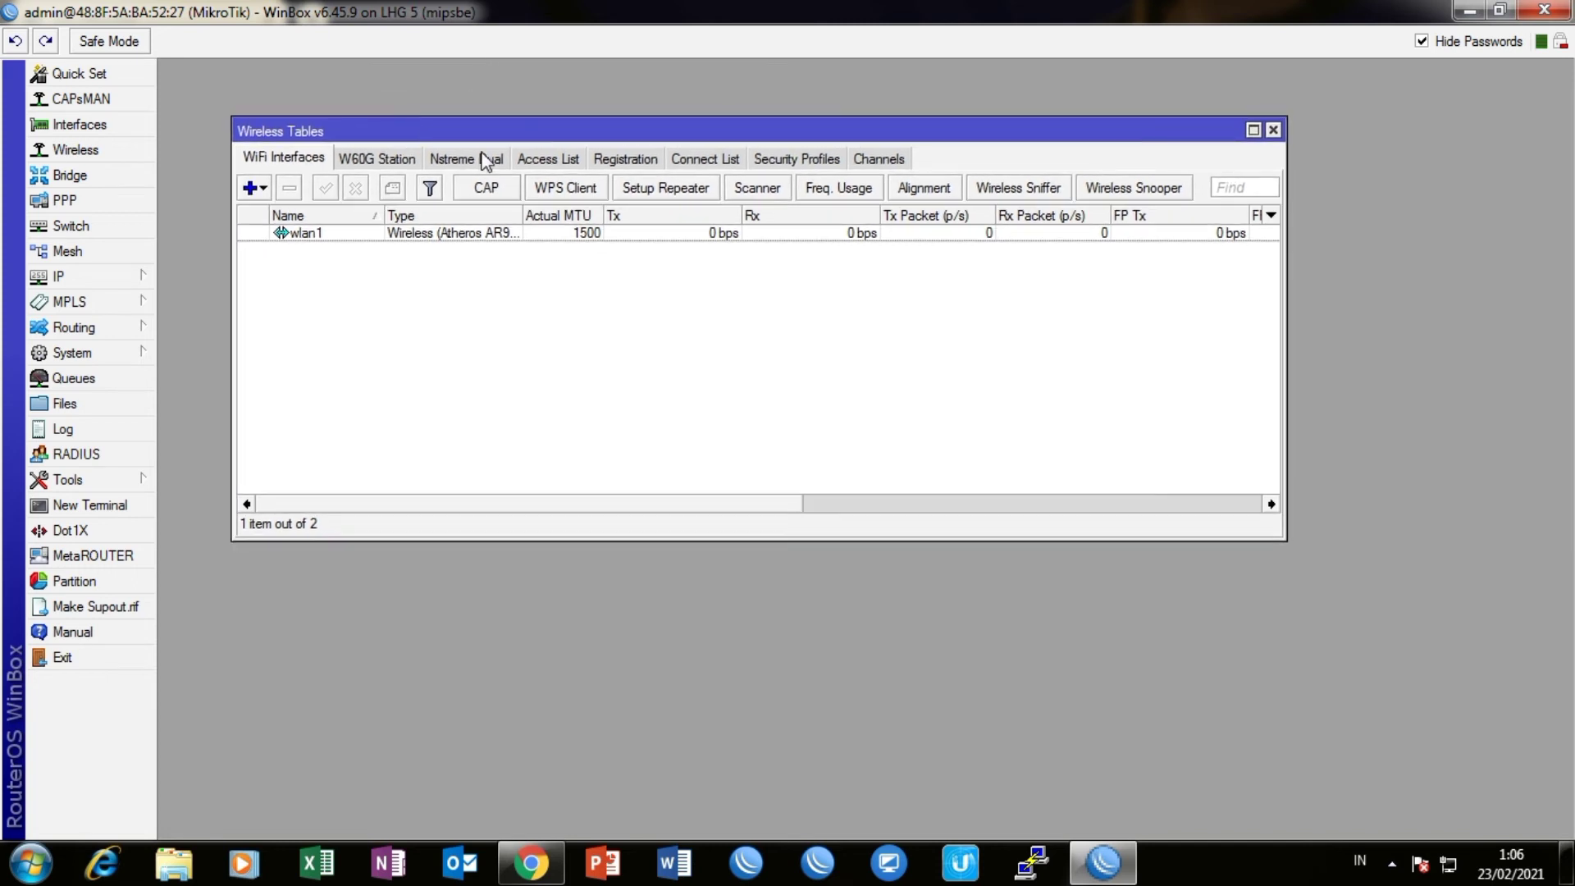
{"action": "left_click_drag", "start_coordinate": [517, 134], "coordinate": [497, 131]}
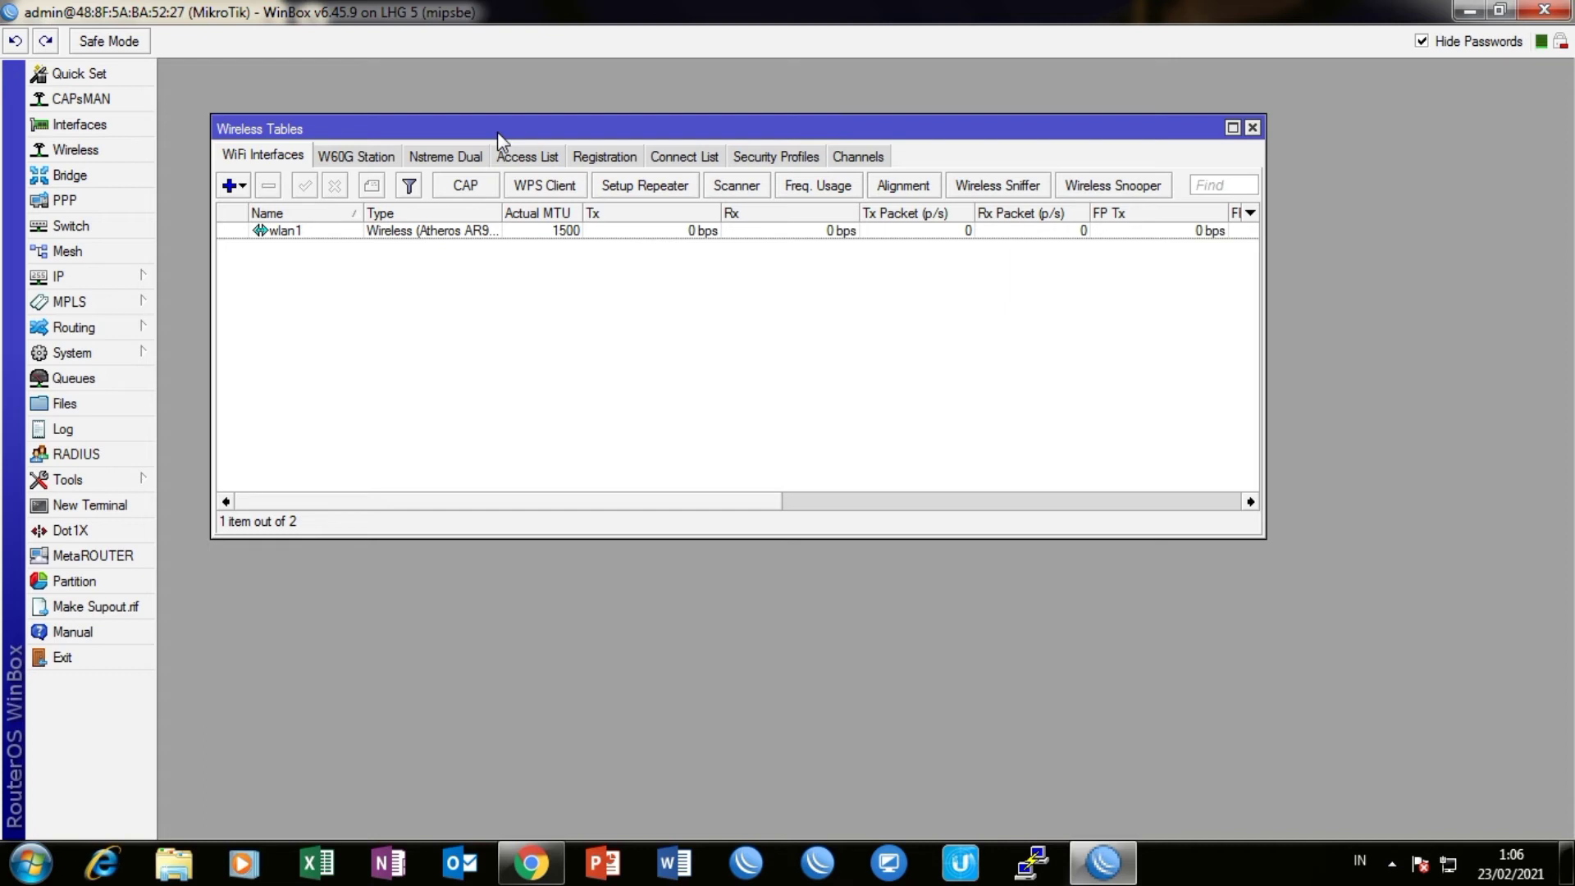
{"action": "left_click_drag", "start_coordinate": [497, 131], "coordinate": [474, 117]}
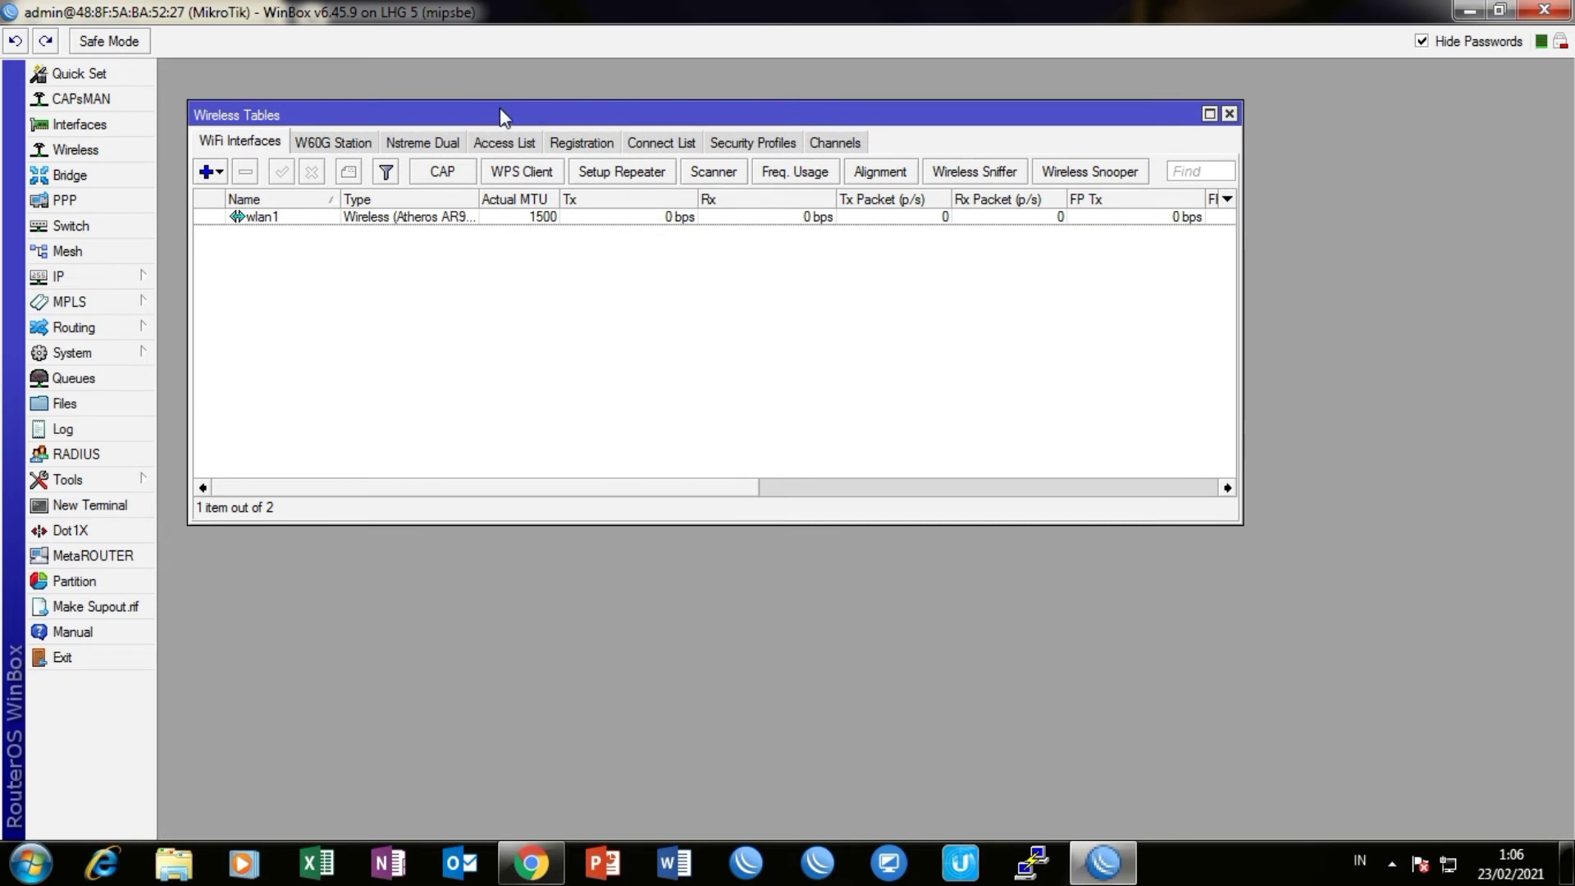
{"action": "mouse_move", "coordinate": [501, 113]}
{"action": "left_mouse_down"}
{"action": "mouse_move", "coordinate": [460, 90]}
{"action": "mouse_move", "coordinate": [494, 67]}
{"action": "mouse_move", "coordinate": [491, 102]}
{"action": "left_mouse_up"}
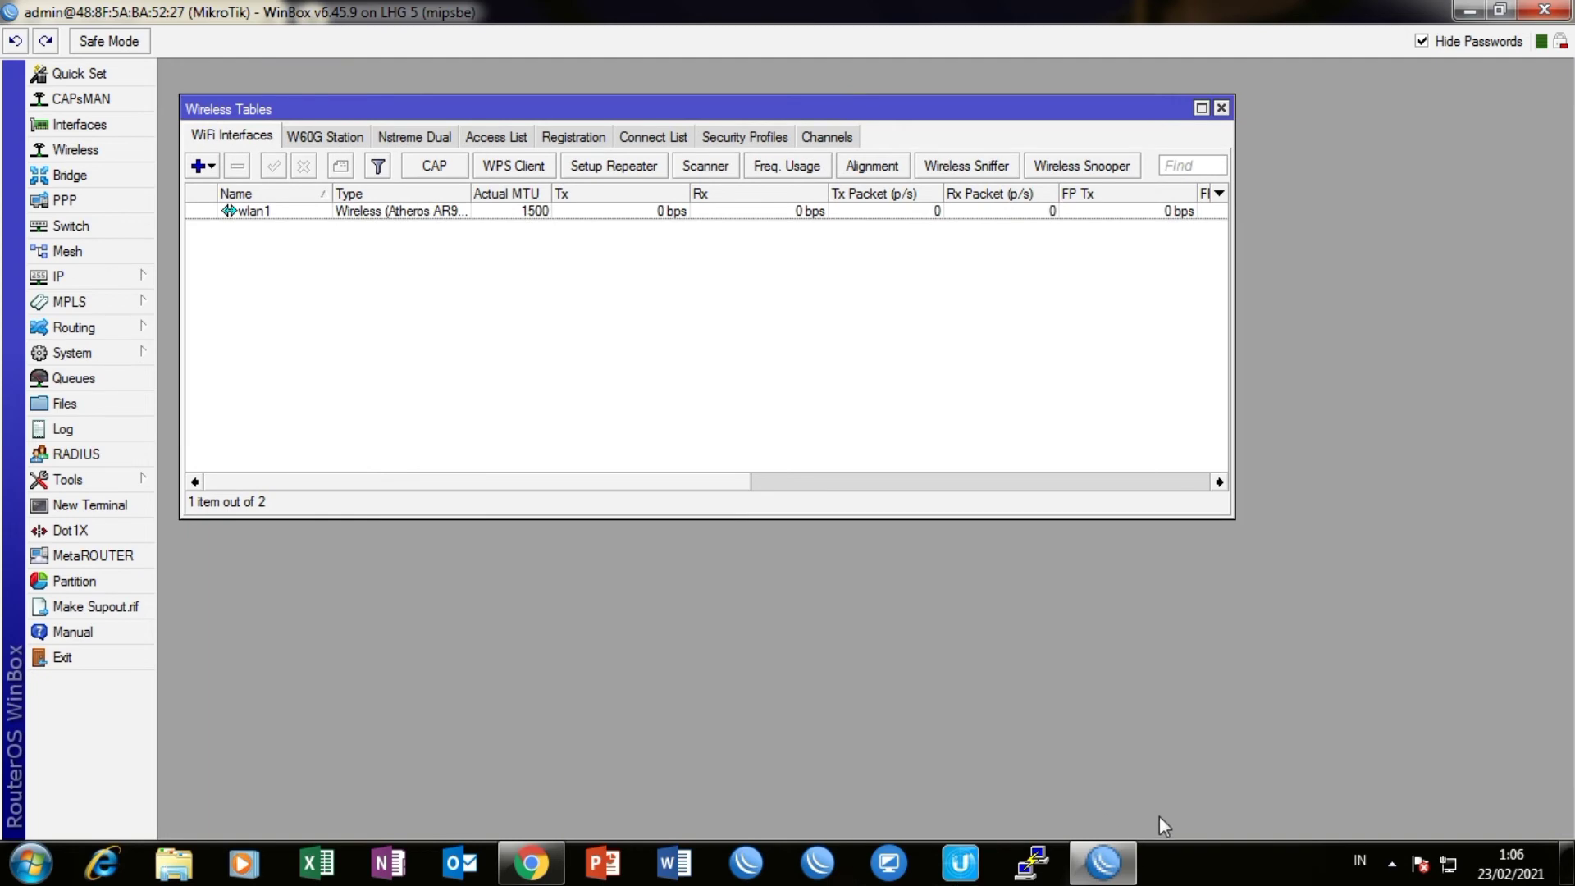
{"action": "left_click", "coordinate": [1101, 860]}
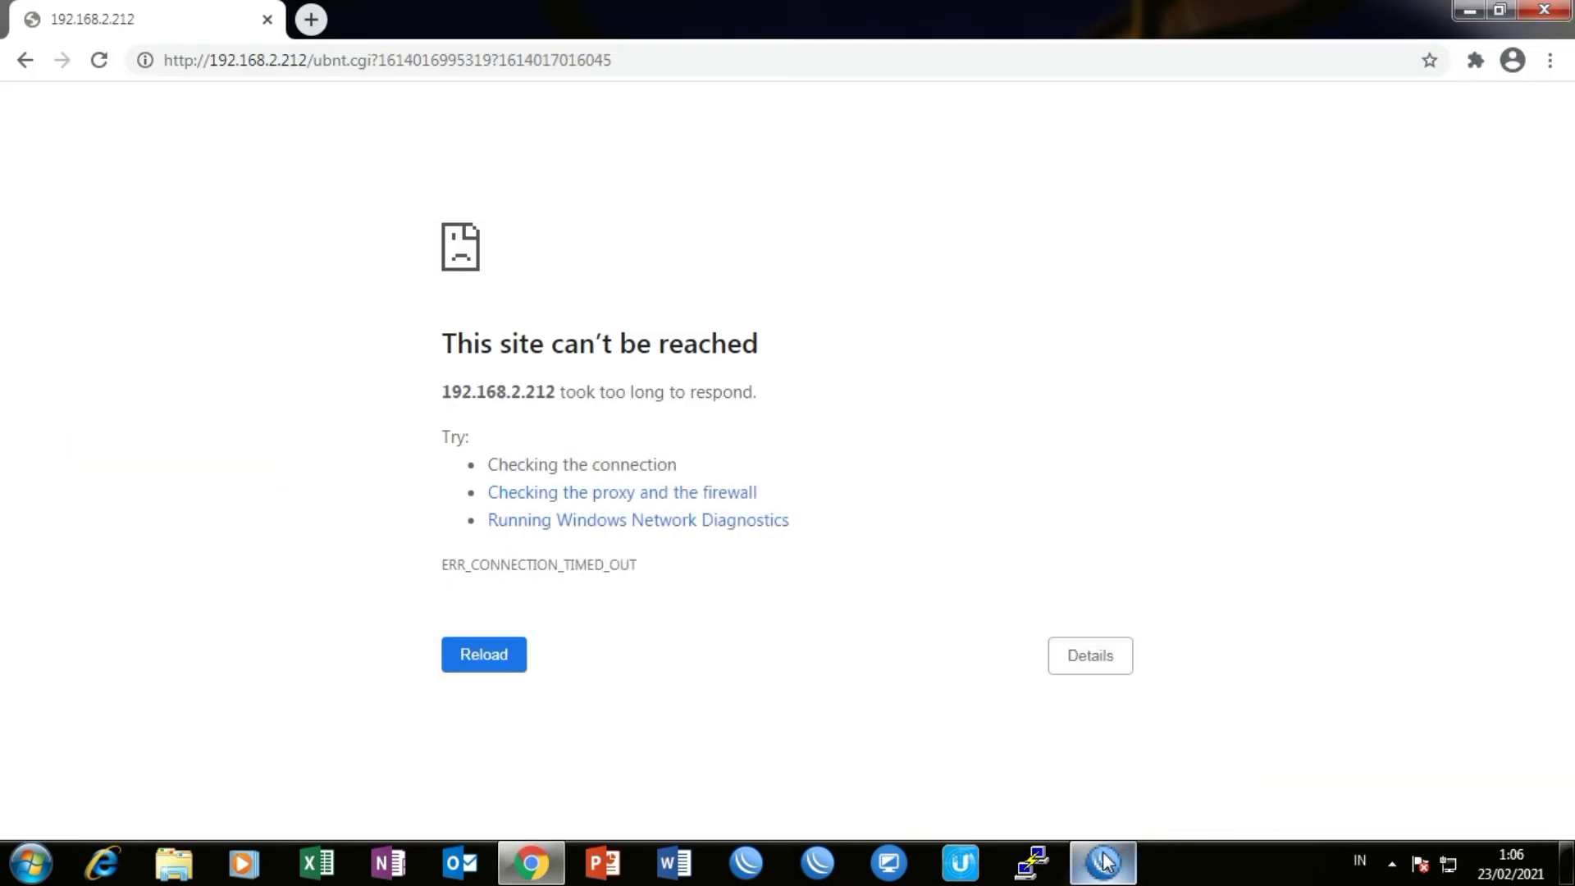
{"action": "left_click", "coordinate": [1101, 860]}
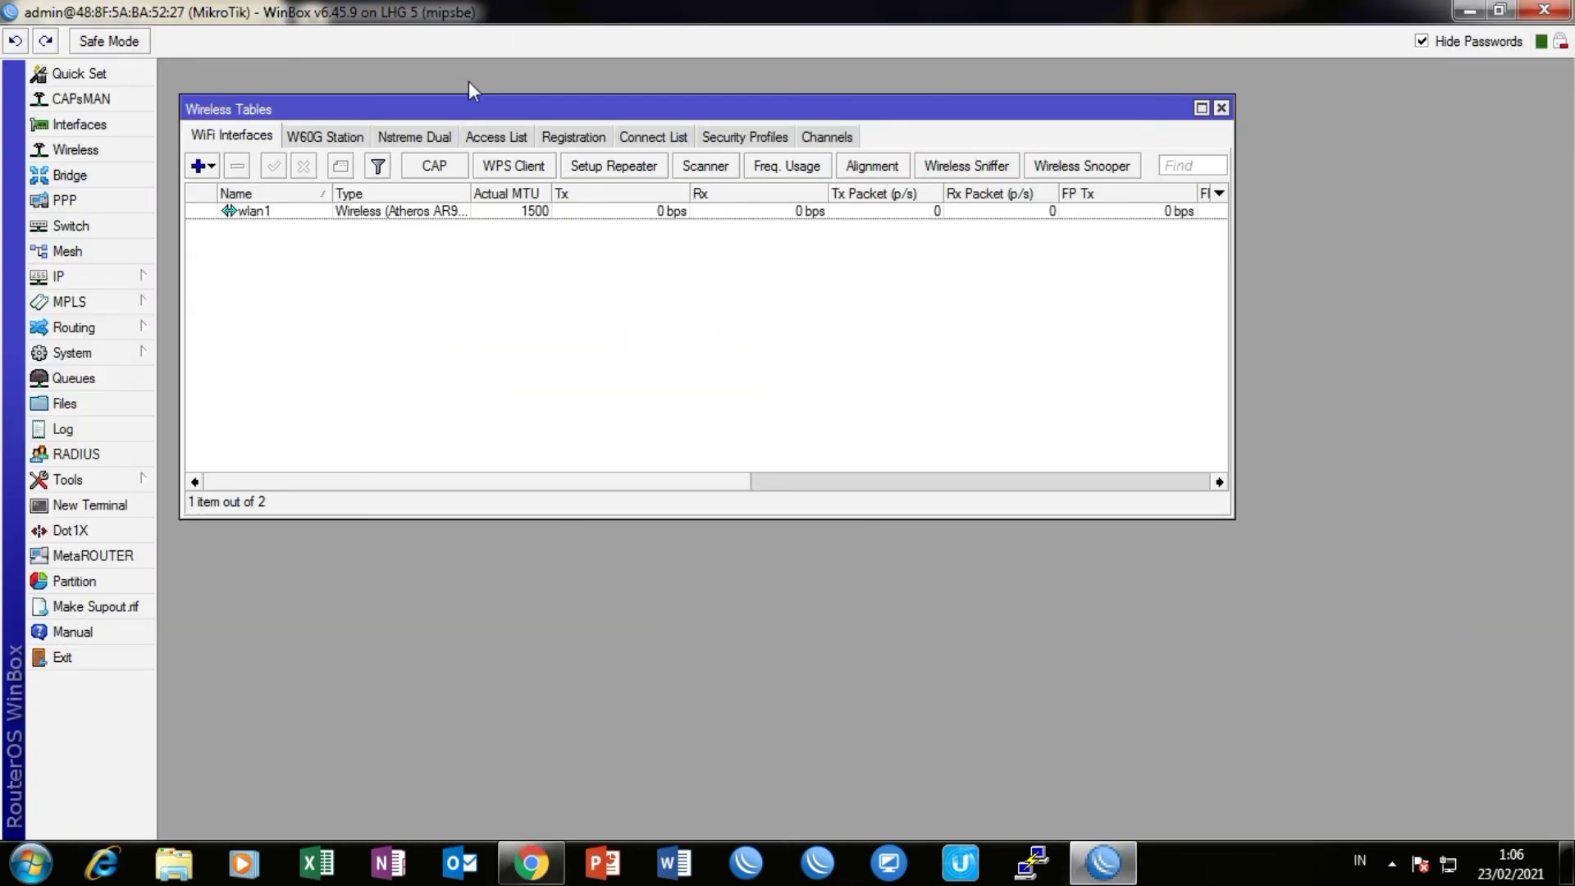
{"action": "left_click_drag", "start_coordinate": [471, 109], "coordinate": [421, 95]}
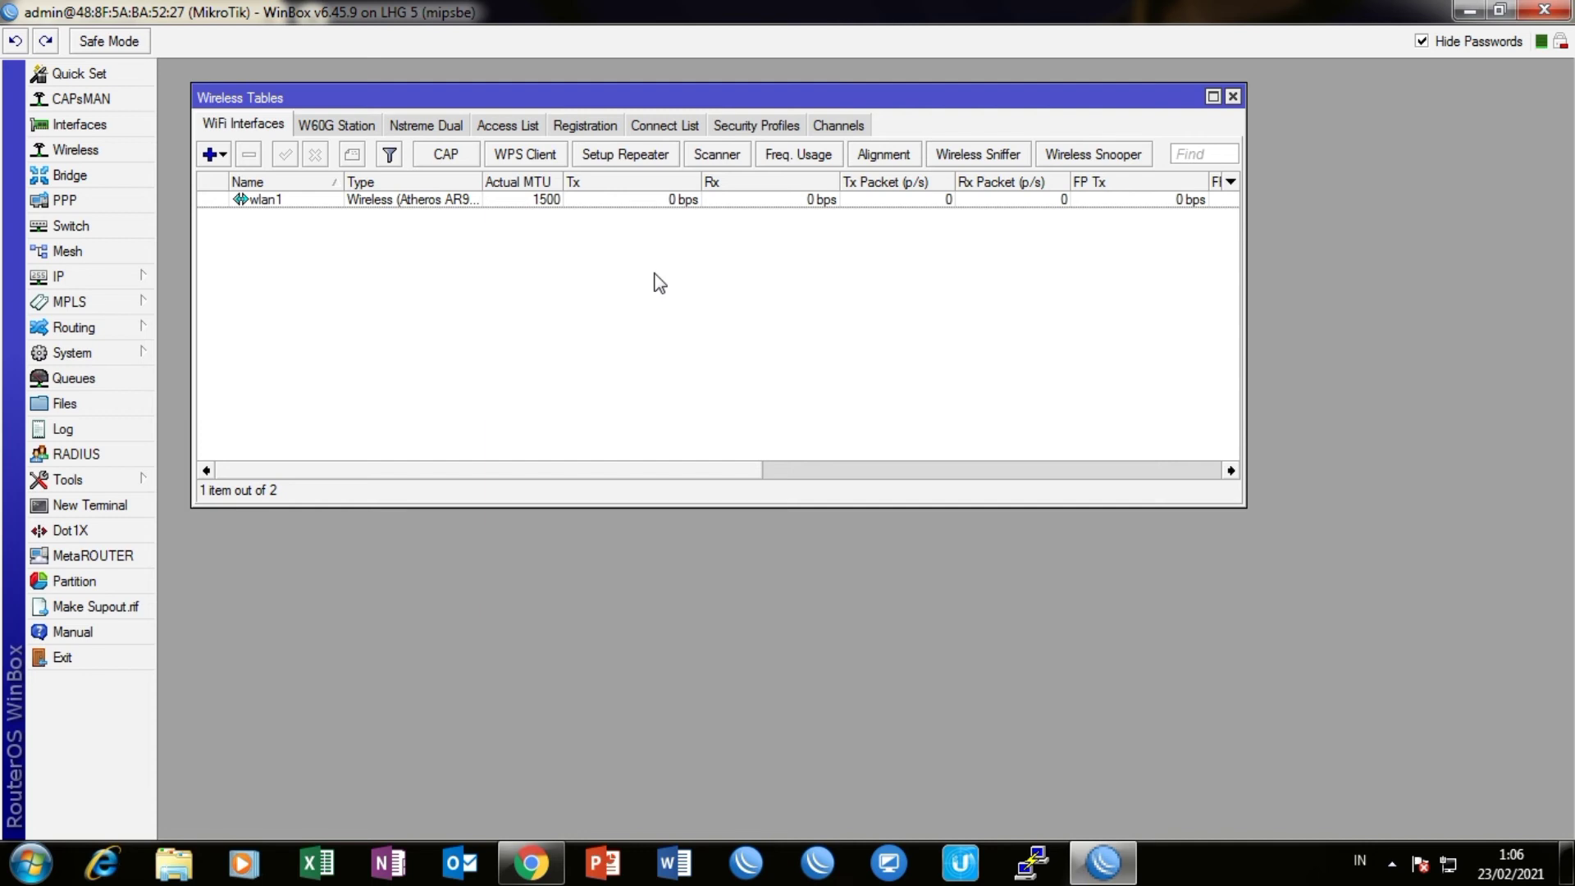
Step: Switch to Chrome, reload the access point page at 192.168.2.212, and open an additional blank tab
{"action": "left_click", "coordinate": [533, 865]}
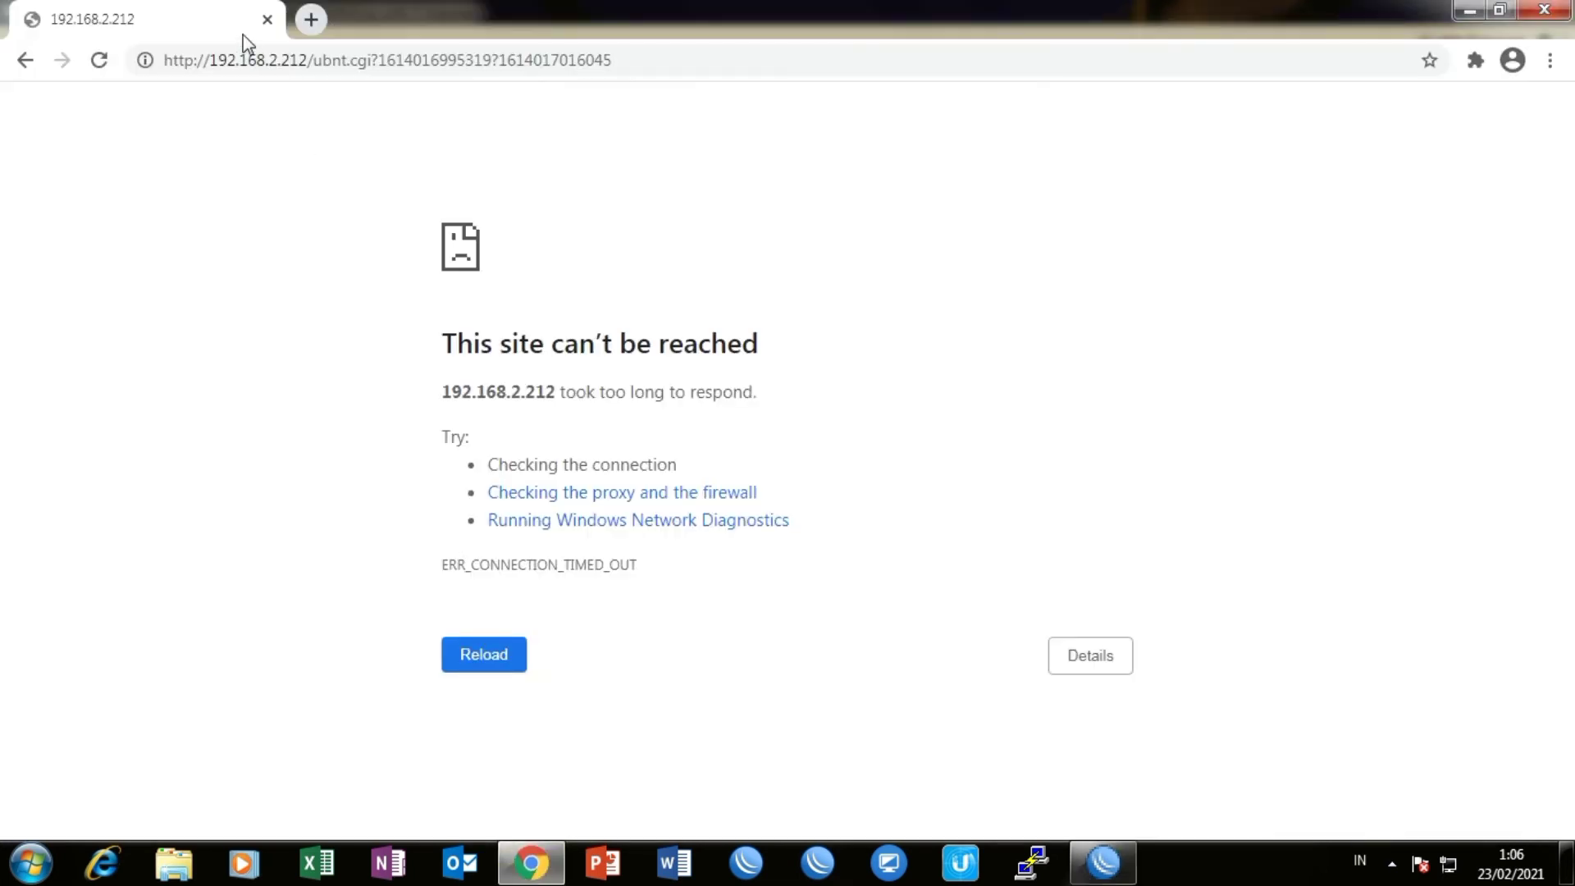
{"action": "left_click", "coordinate": [99, 69]}
{"action": "left_click", "coordinate": [308, 18]}
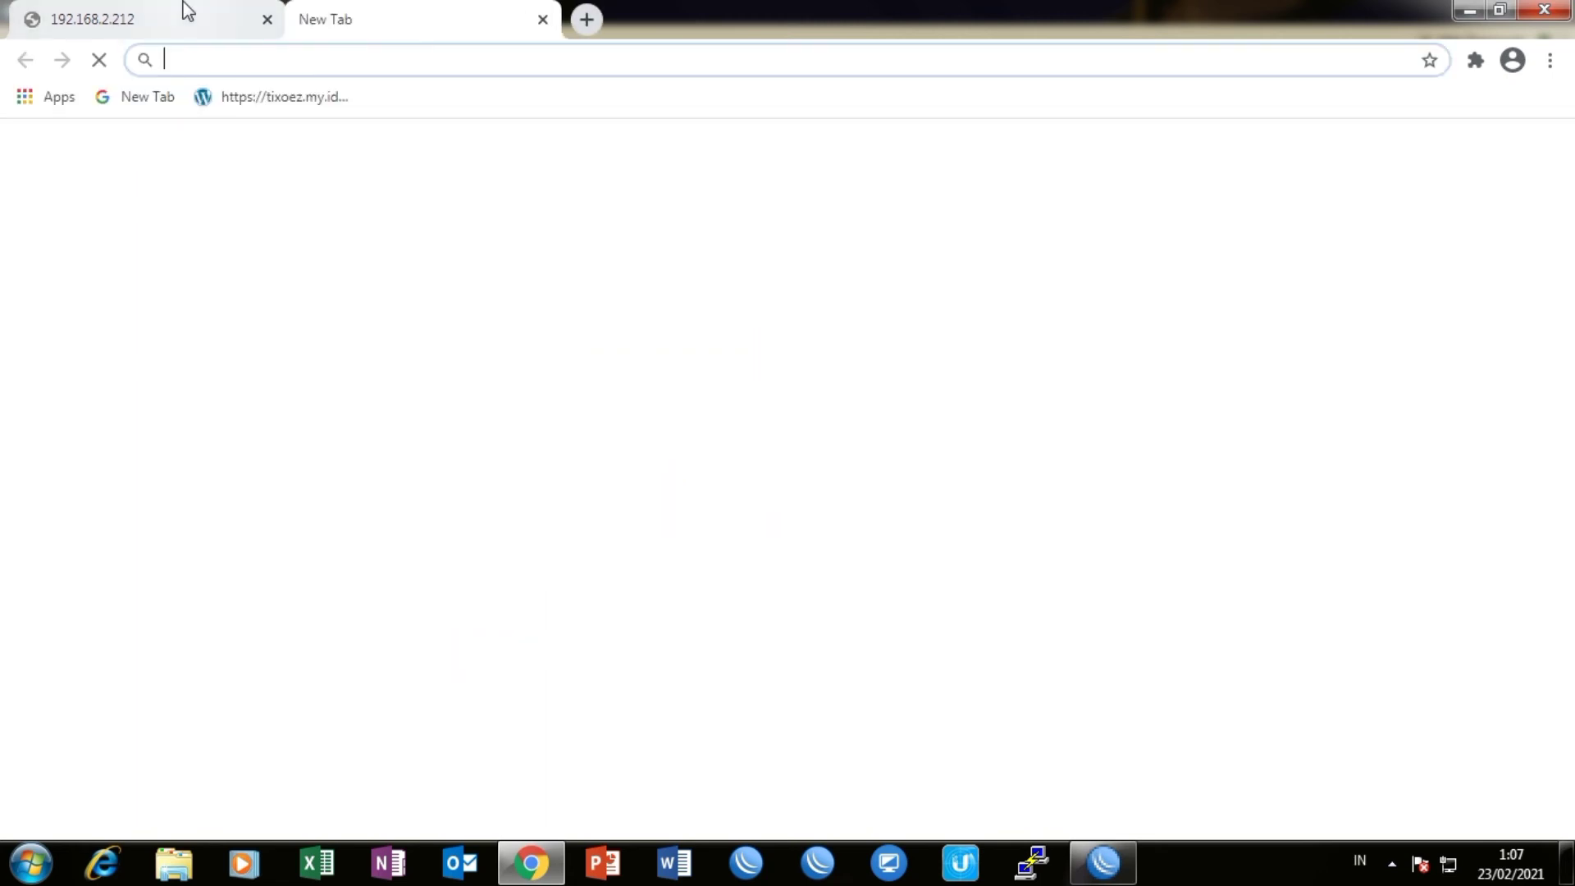
{"action": "left_click", "coordinate": [183, 10]}
{"action": "left_click", "coordinate": [387, 11]}
{"action": "left_click", "coordinate": [79, 7]}
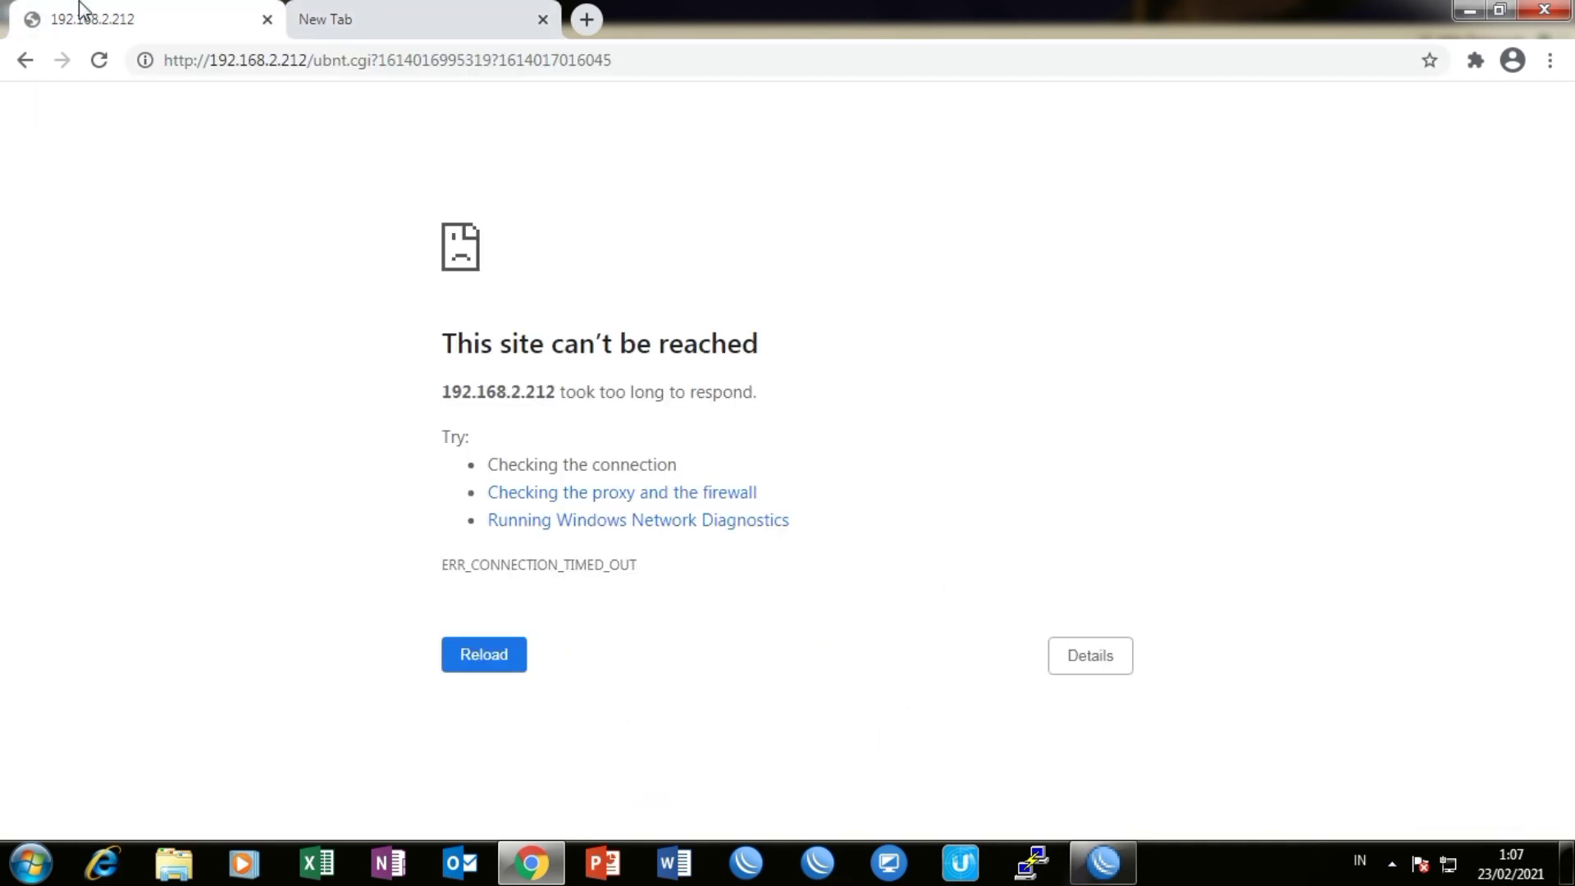
{"action": "left_click", "coordinate": [367, 17]}
{"action": "left_click", "coordinate": [179, 18]}
{"action": "left_click", "coordinate": [101, 60]}
Step: Return to WinBox, start a continuous ping to 8.8.8.8 from Windows, and reposition the ping window
{"action": "left_click", "coordinate": [1130, 860]}
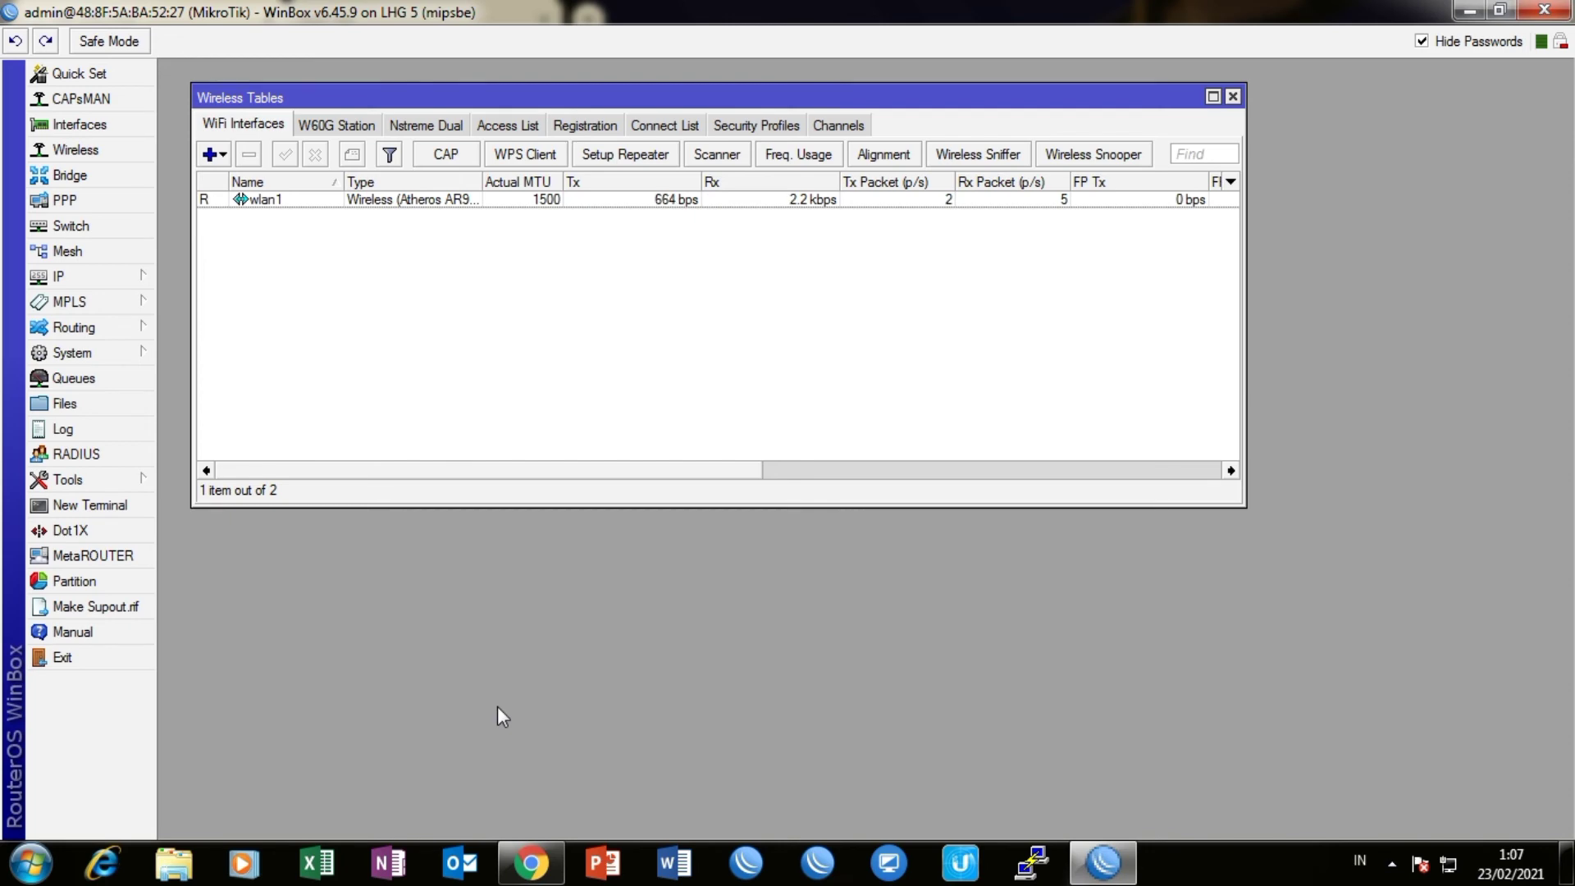
{"action": "key", "text": "super+r"}
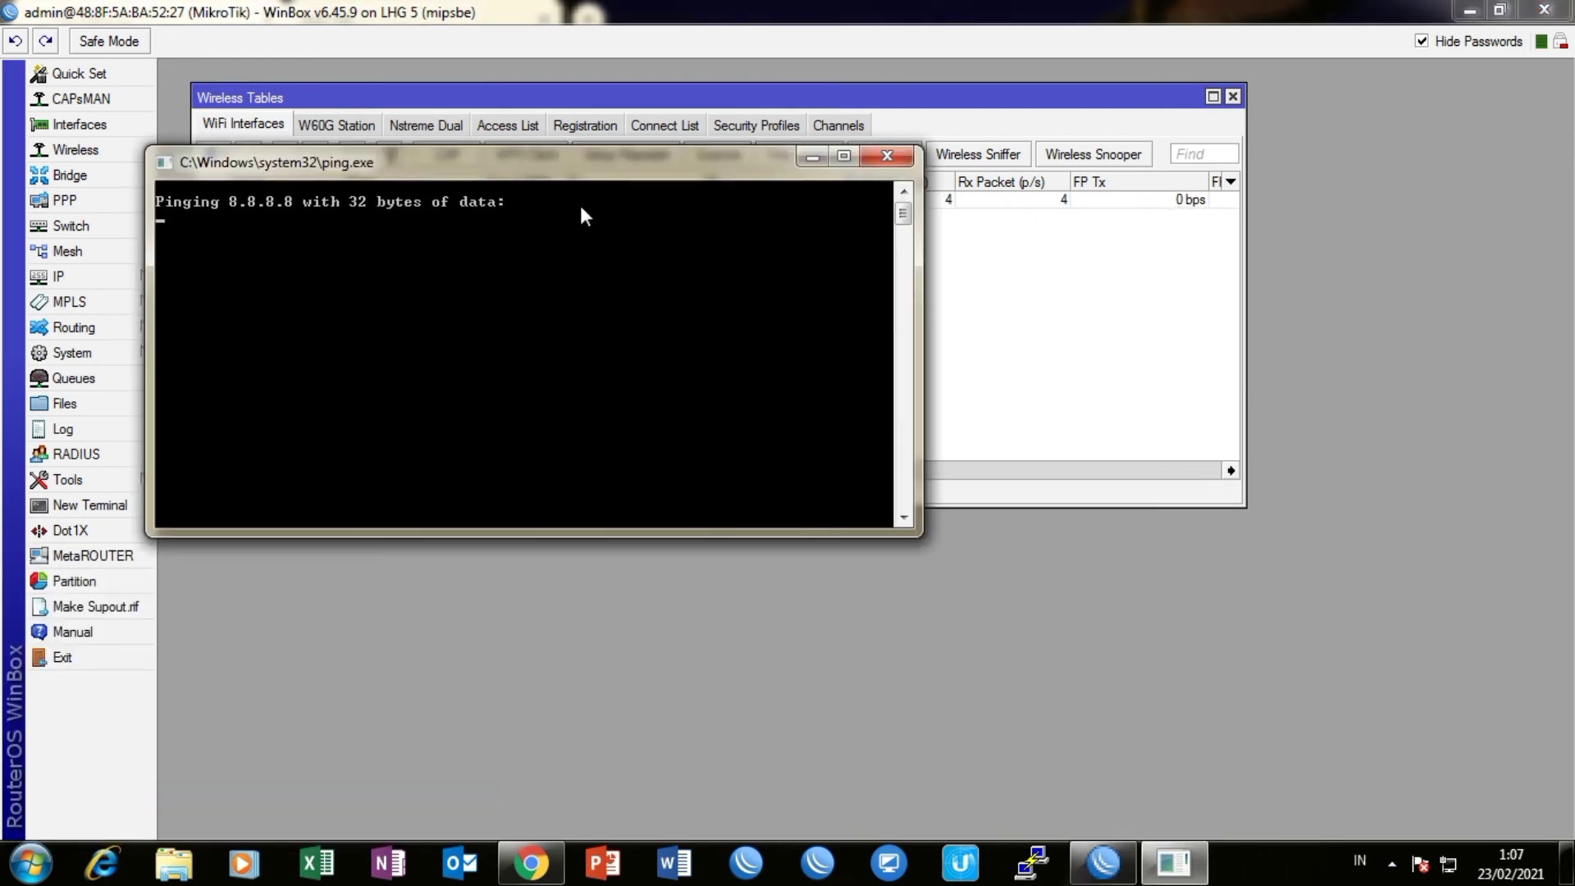
{"action": "left_click_drag", "start_coordinate": [514, 162], "coordinate": [617, 170]}
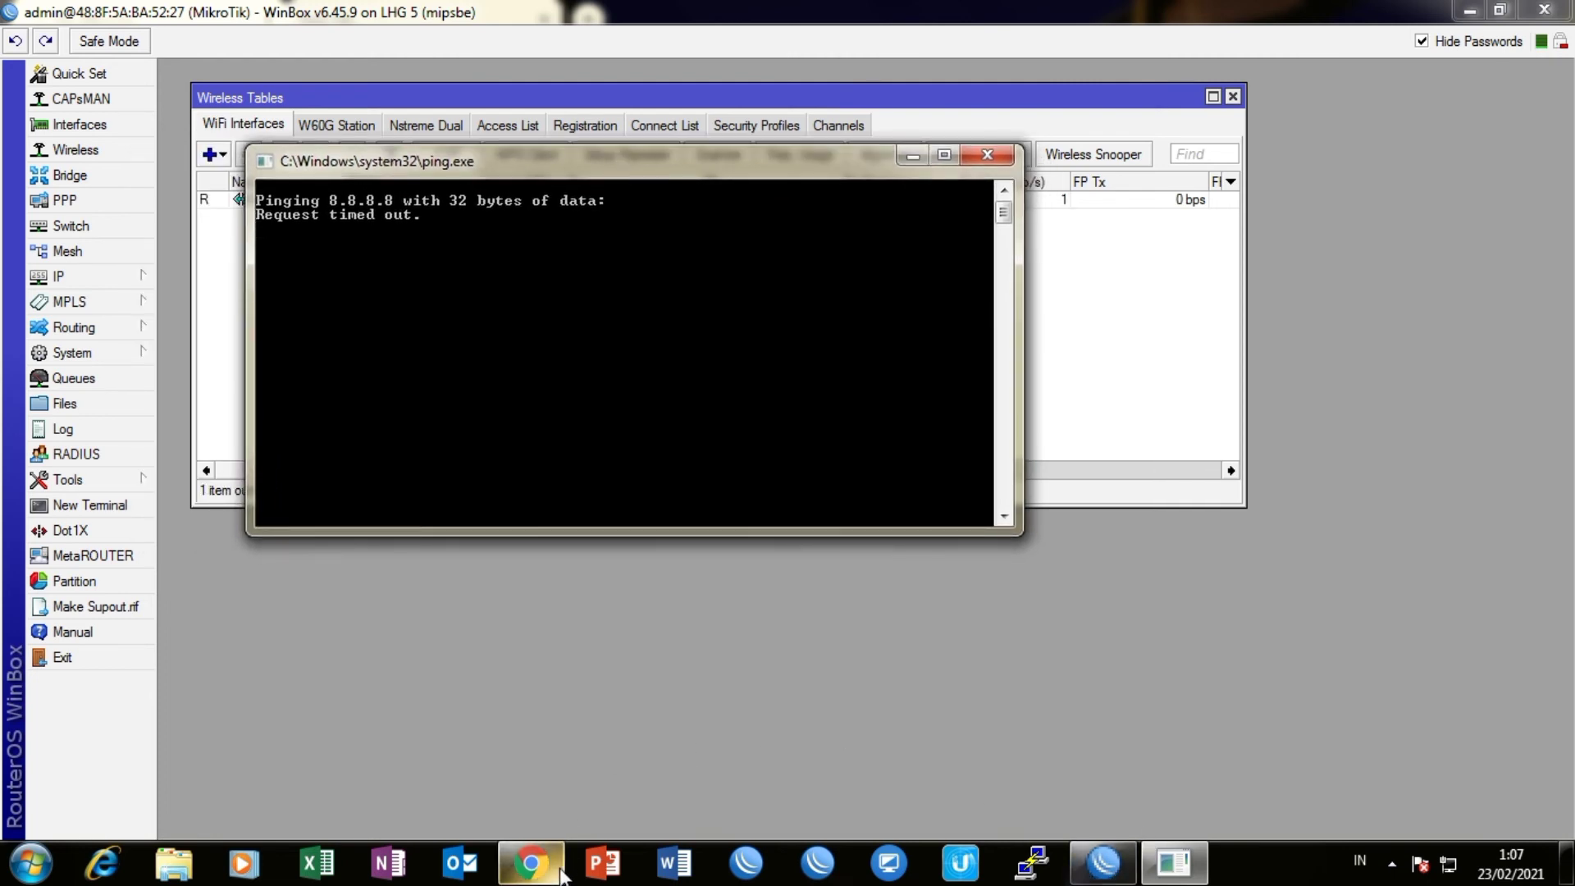
{"action": "left_click", "coordinate": [530, 863]}
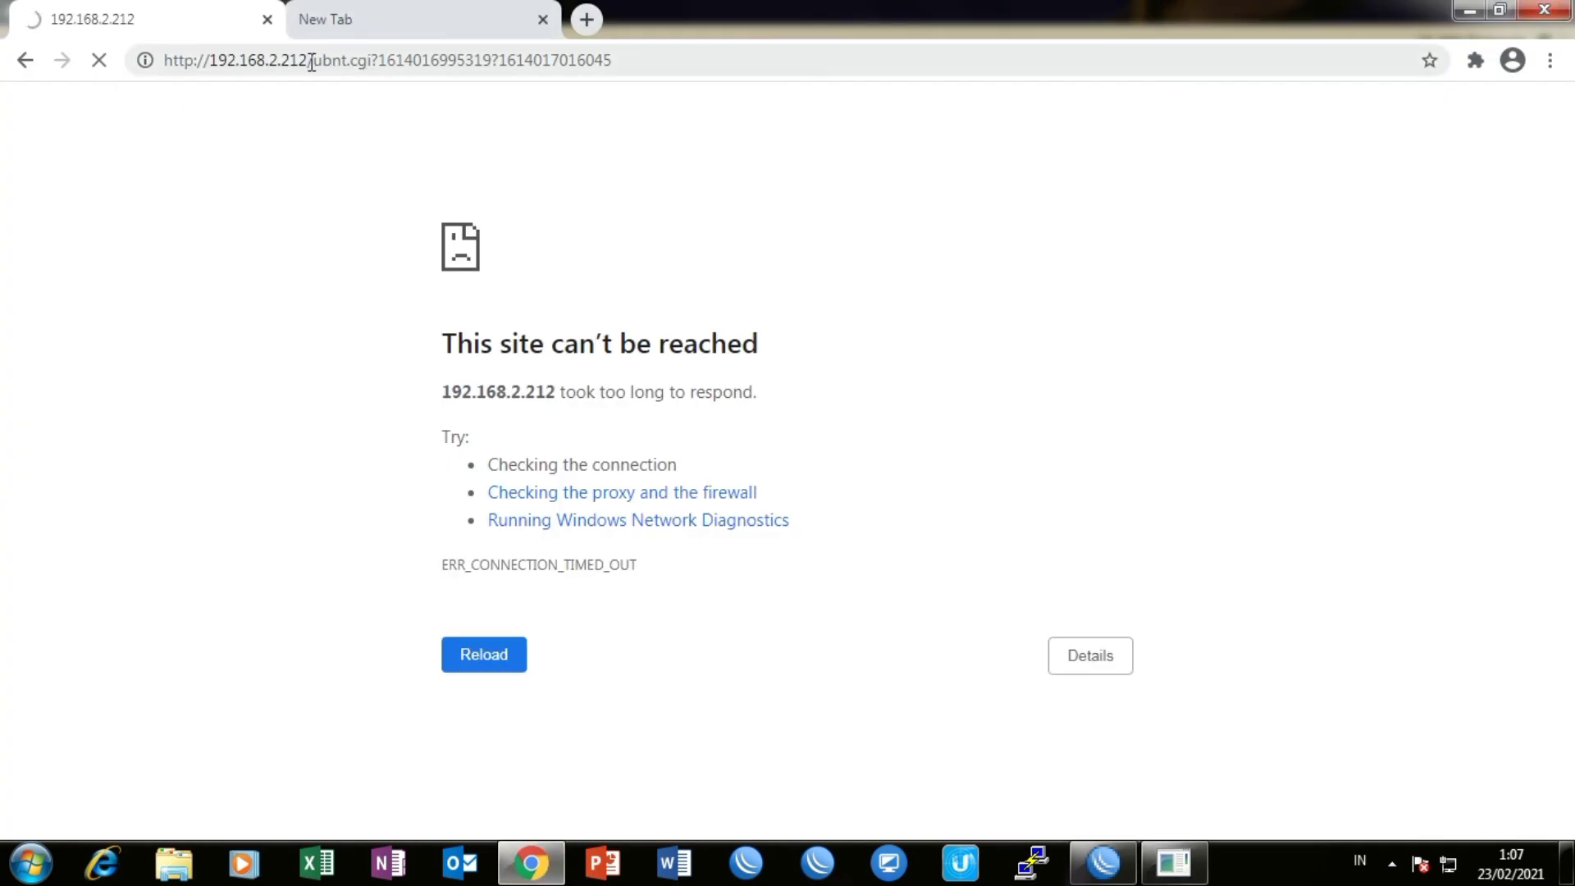
{"action": "left_click_drag", "start_coordinate": [311, 62], "coordinate": [654, 60]}
{"action": "key", "text": "BackSpace"}
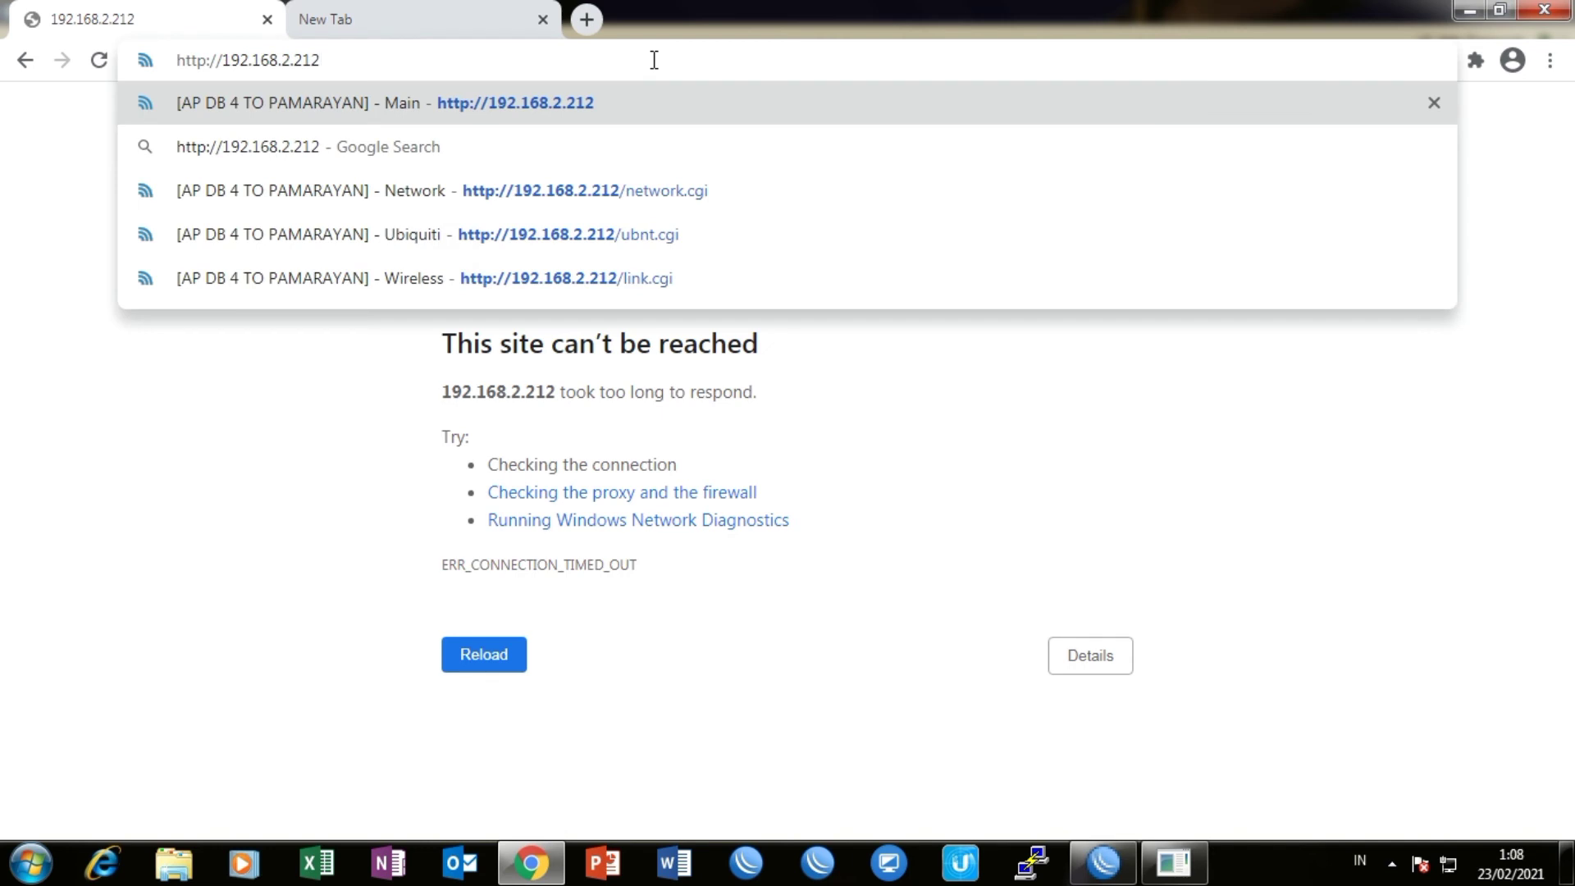
{"action": "key", "text": "Return"}
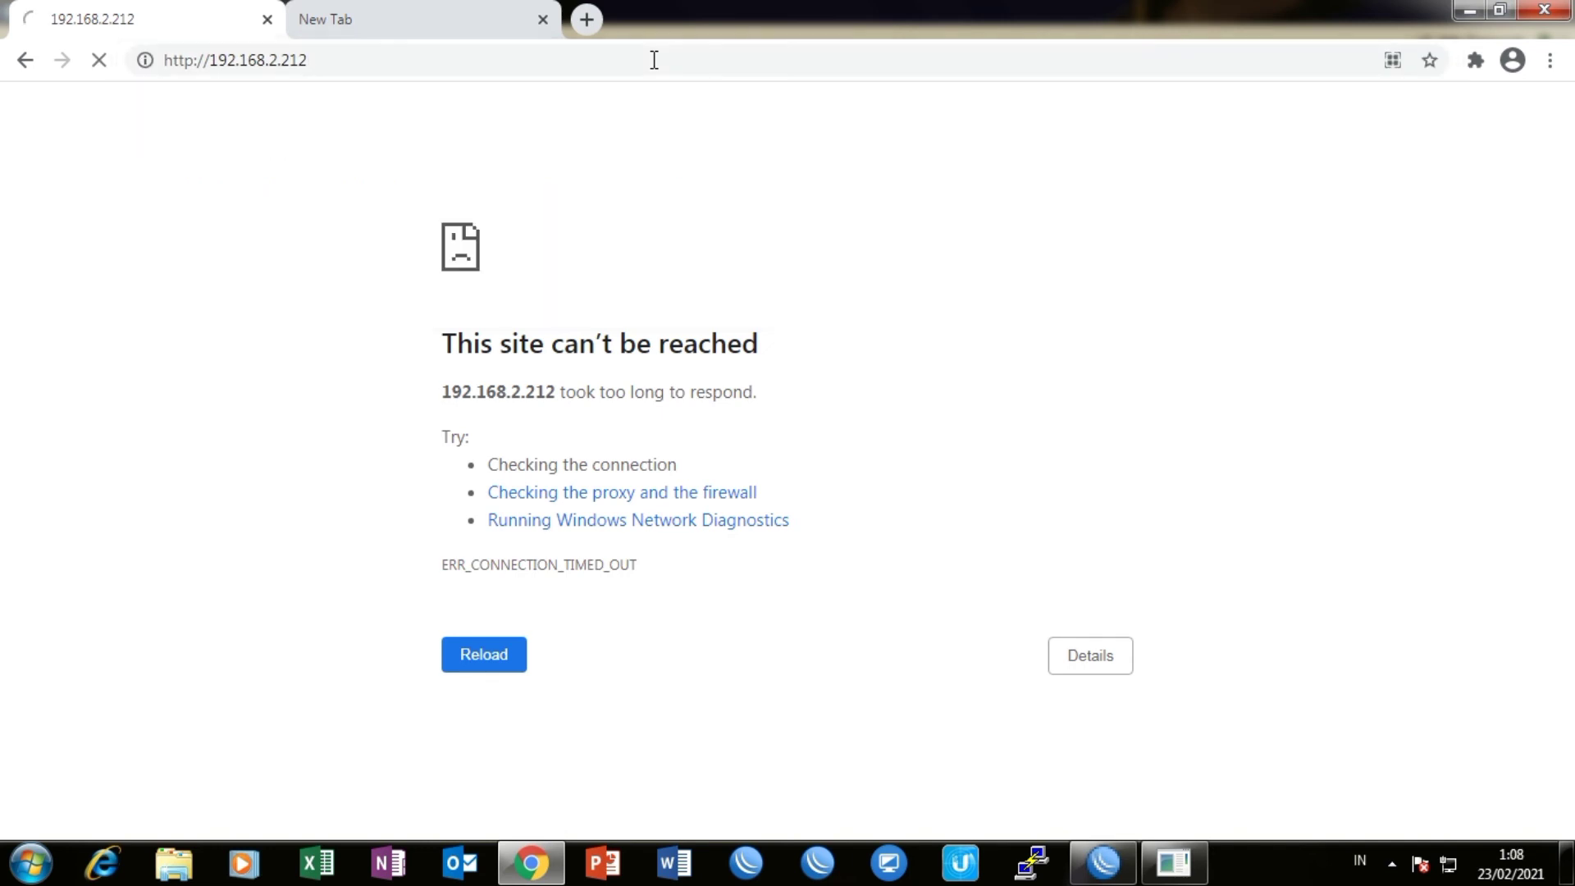
Step: Check wlan1's status and traffic in WinBox and the replies in the ping window
{"action": "left_click", "coordinate": [1104, 862]}
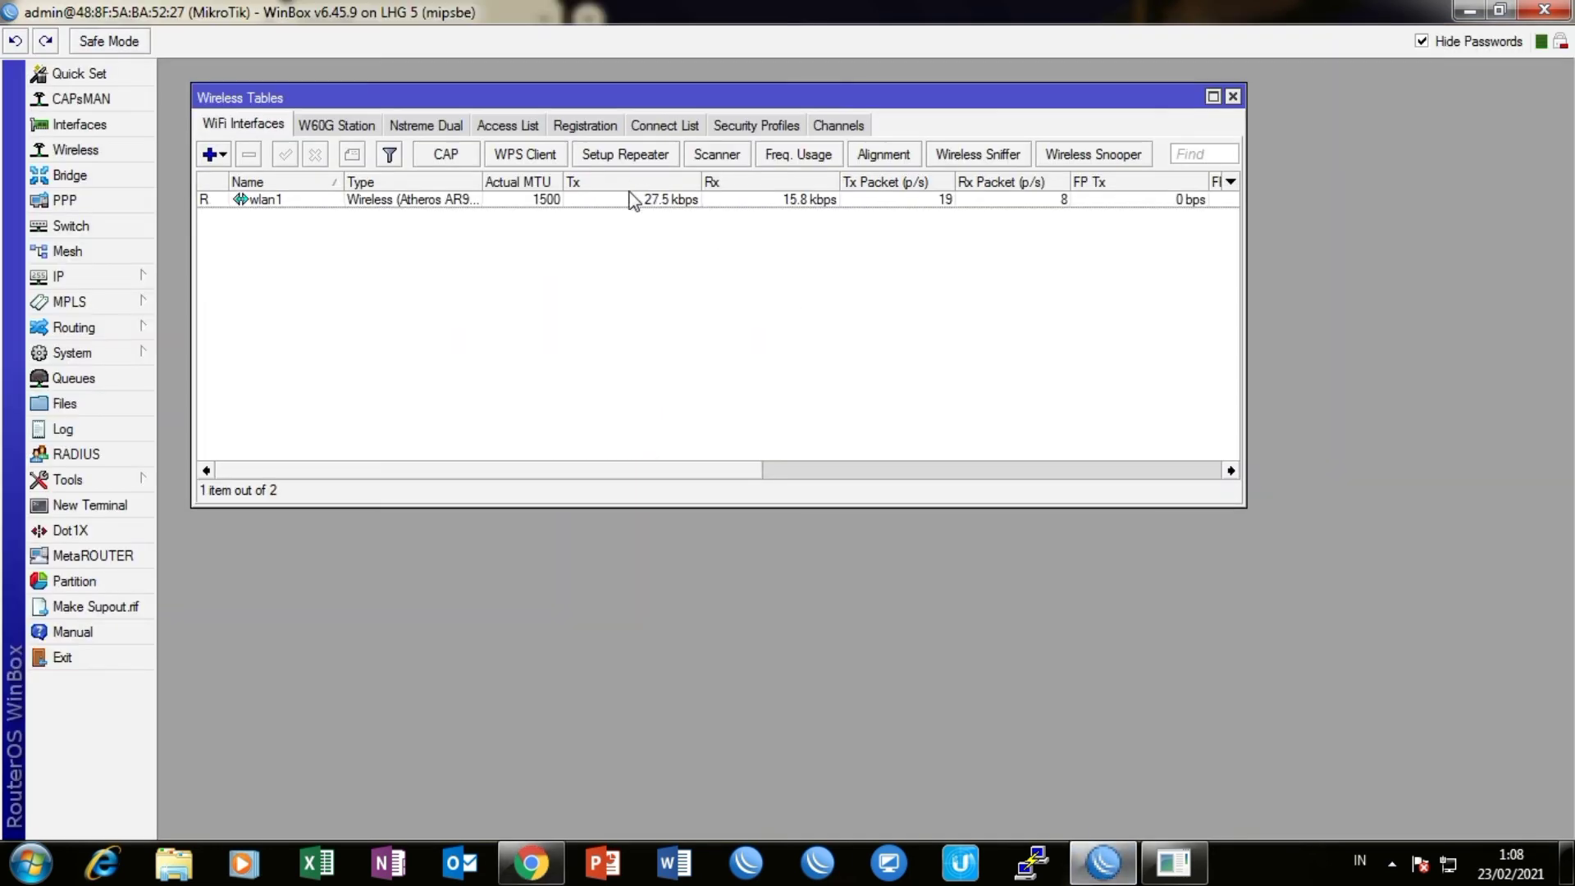
{"action": "left_click", "coordinate": [1181, 864]}
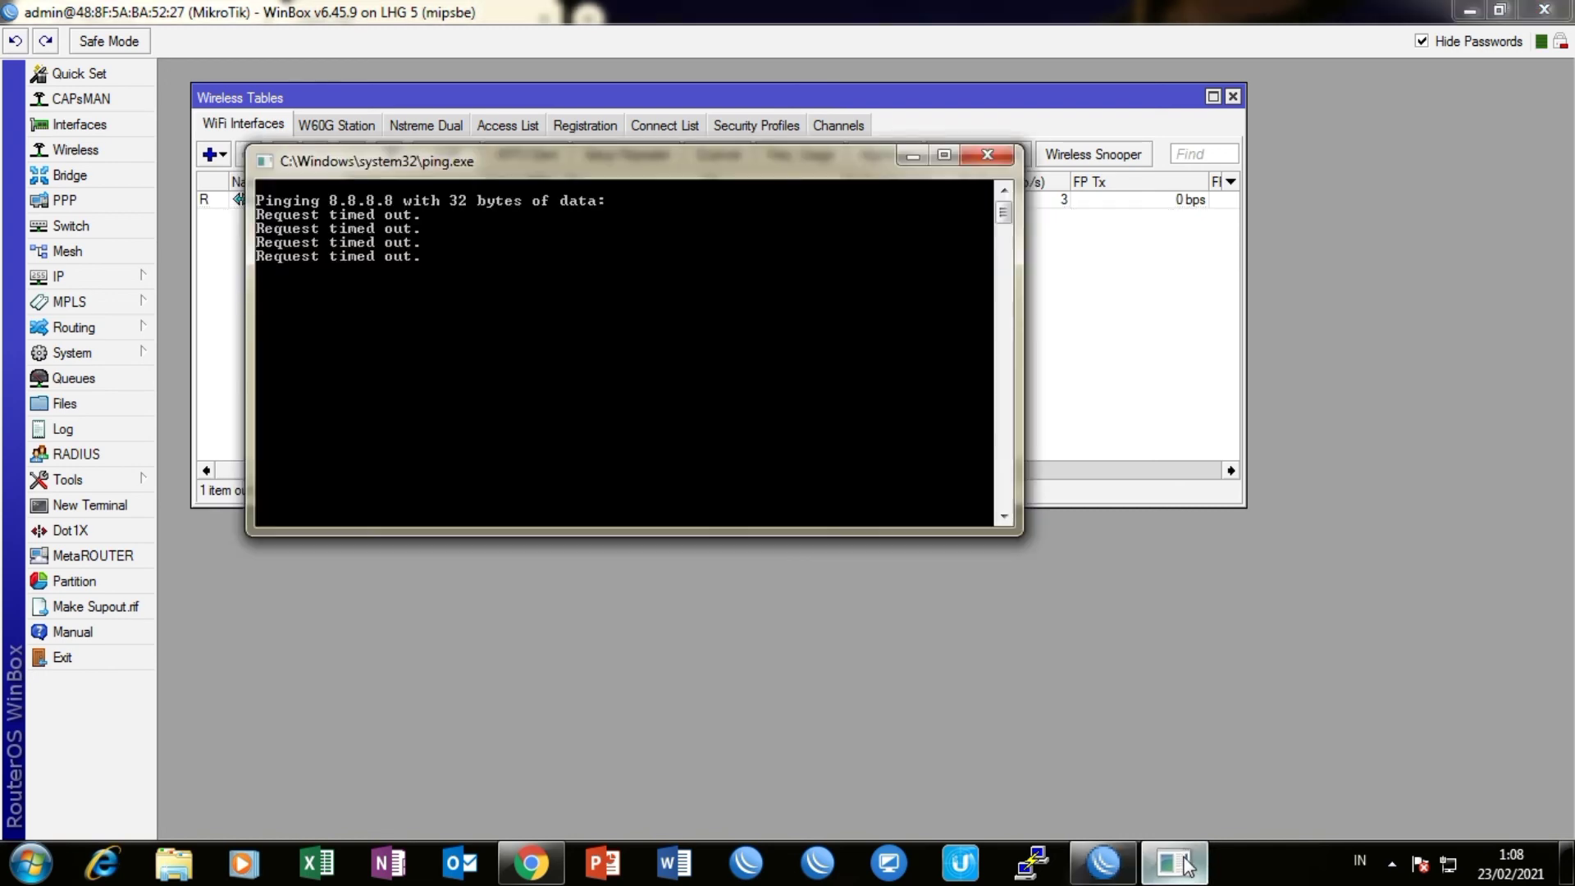
{"action": "left_click", "coordinate": [1082, 412]}
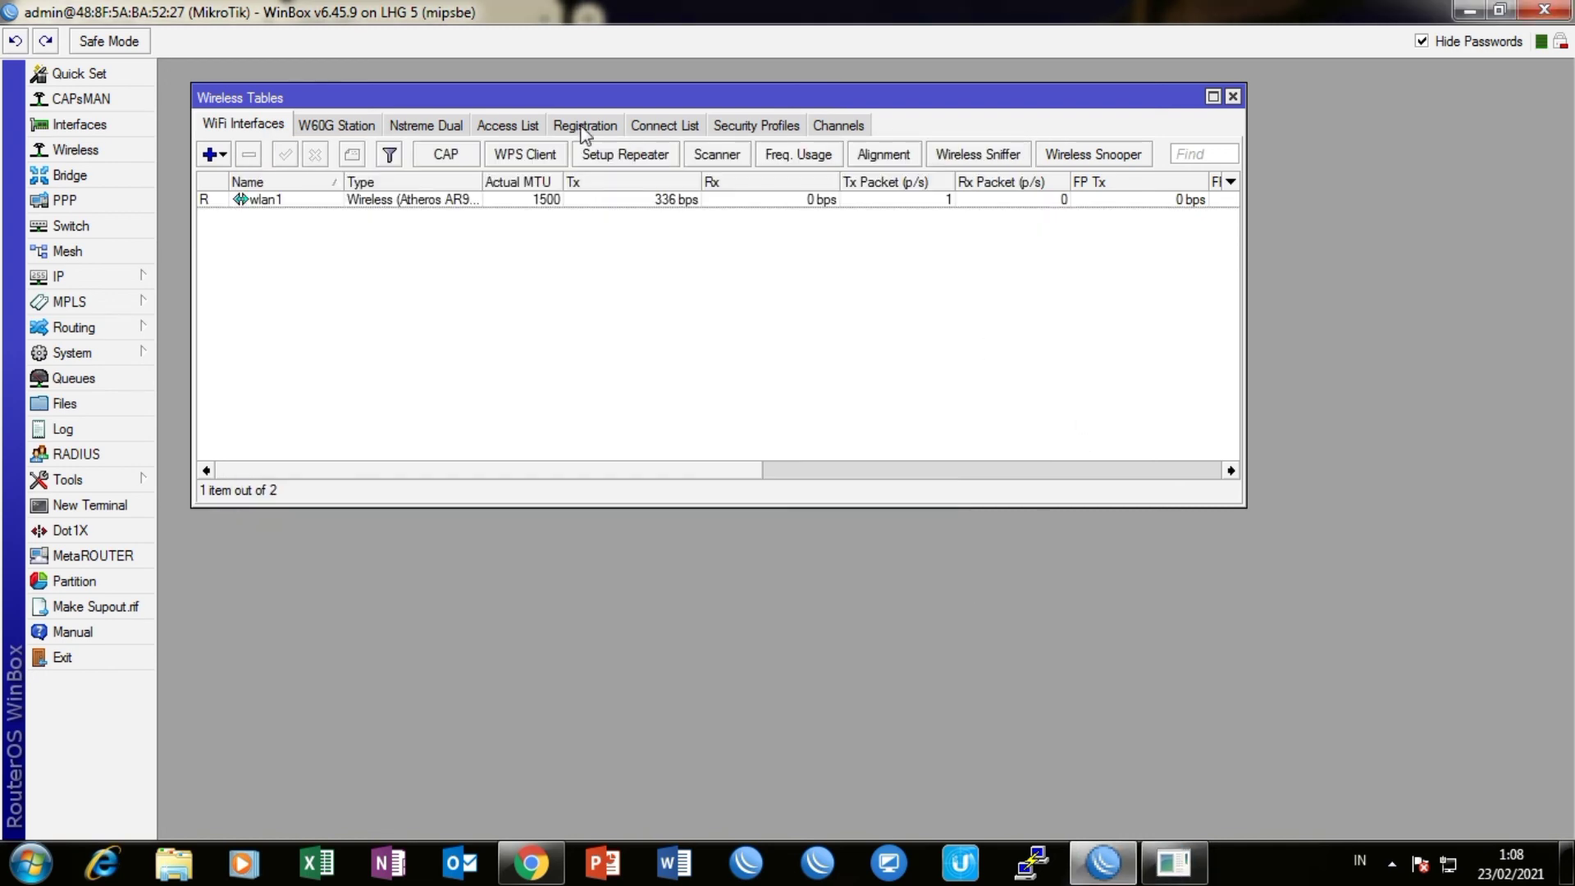
Step: Open wlan1's properties, scan for access points, and view the details of TES AP
{"action": "left_click", "coordinate": [534, 202]}
{"action": "double_click", "coordinate": [534, 202]}
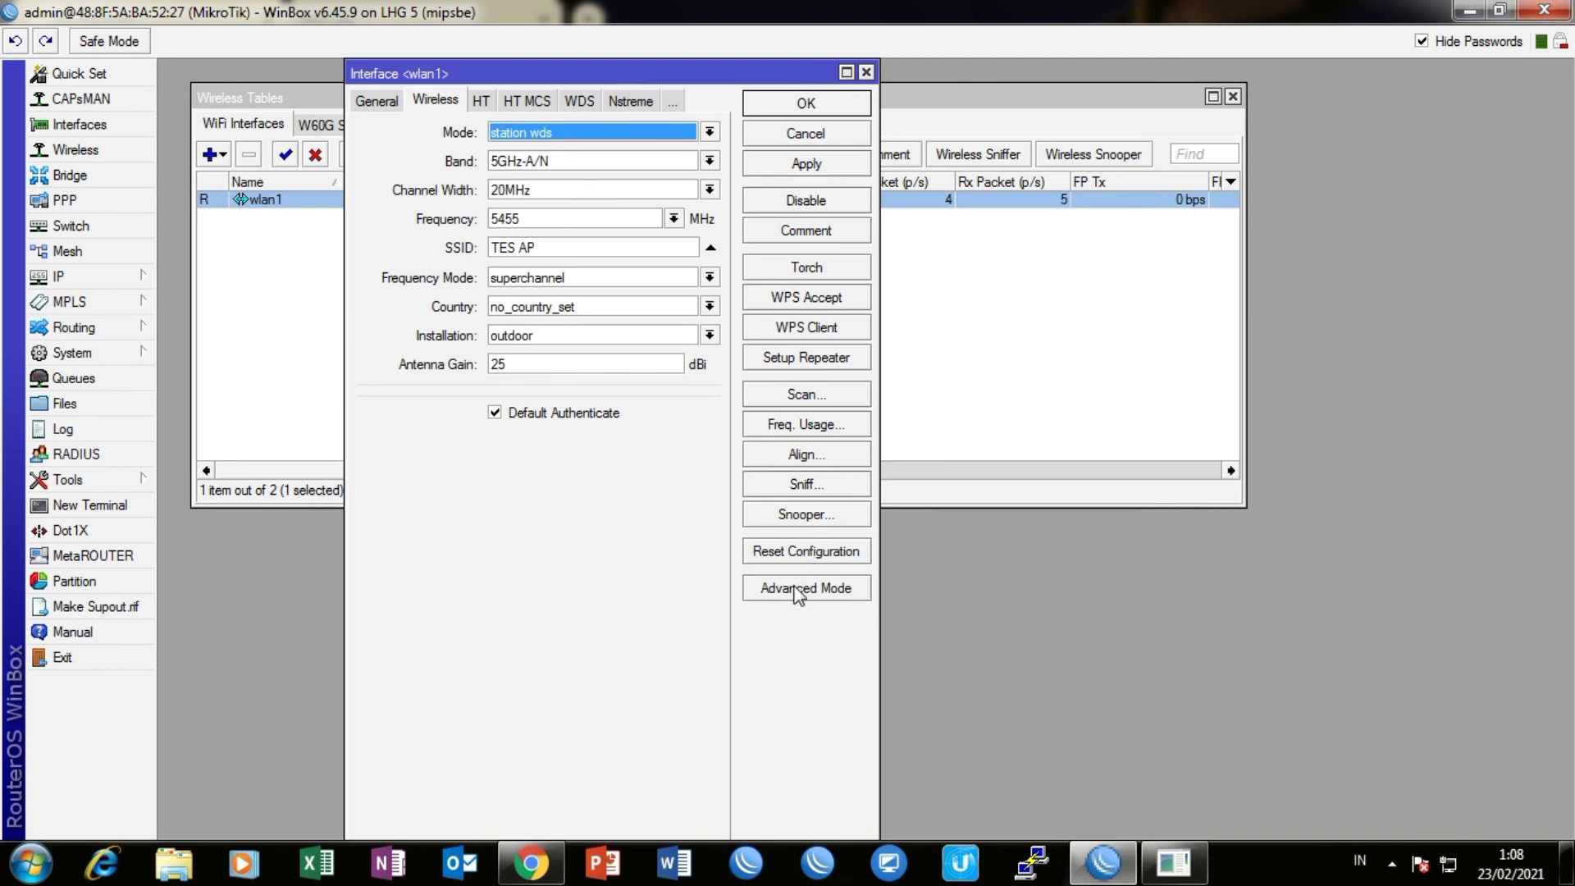
{"action": "left_click", "coordinate": [815, 402]}
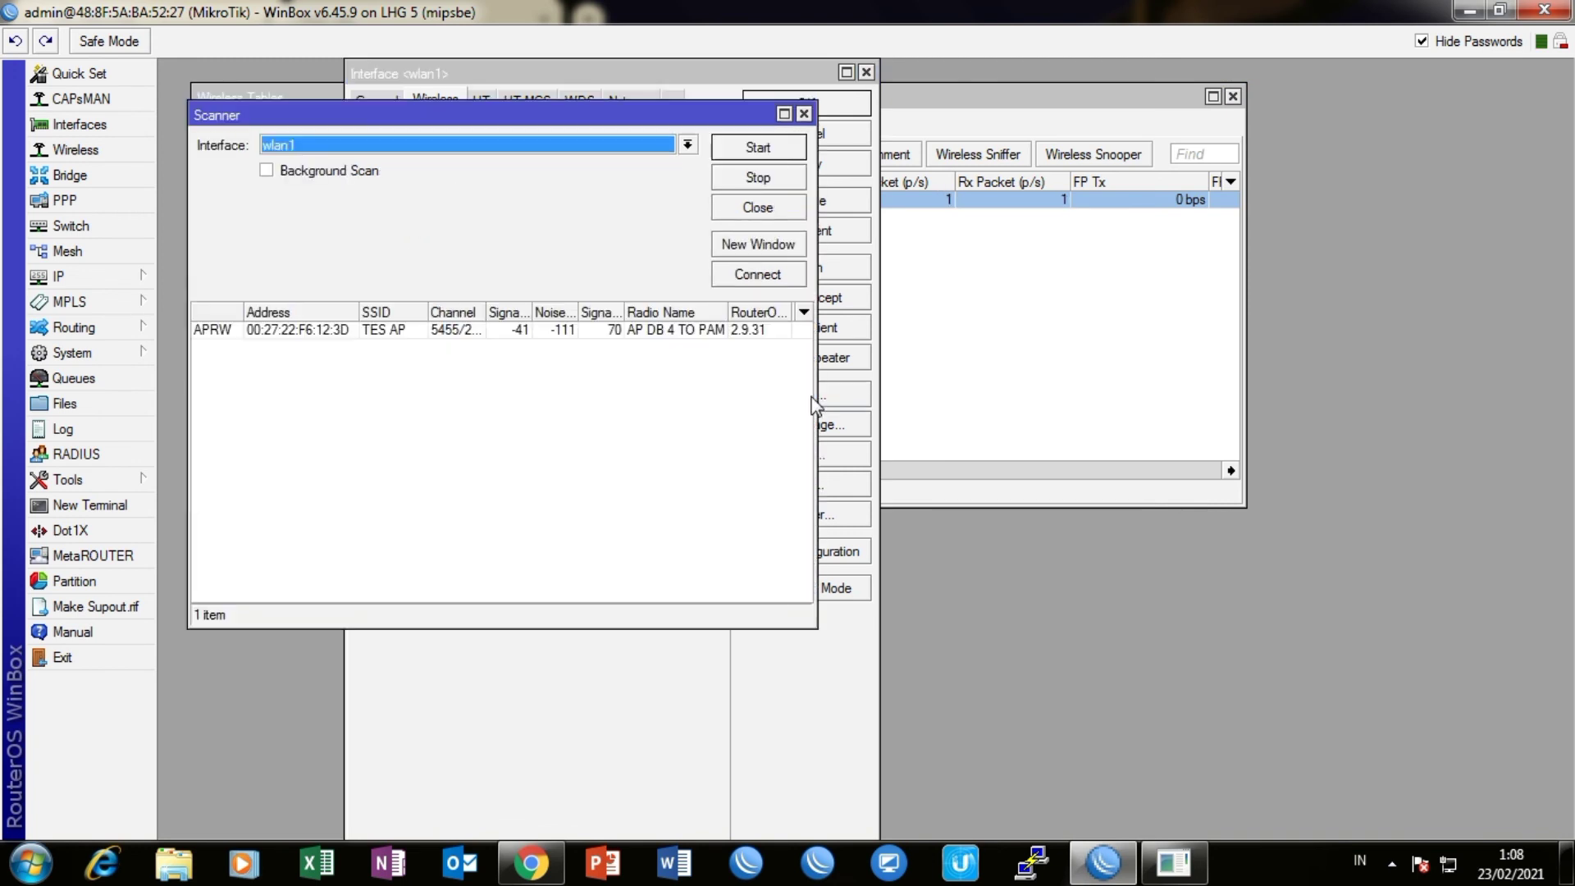
{"action": "left_click", "coordinate": [742, 151]}
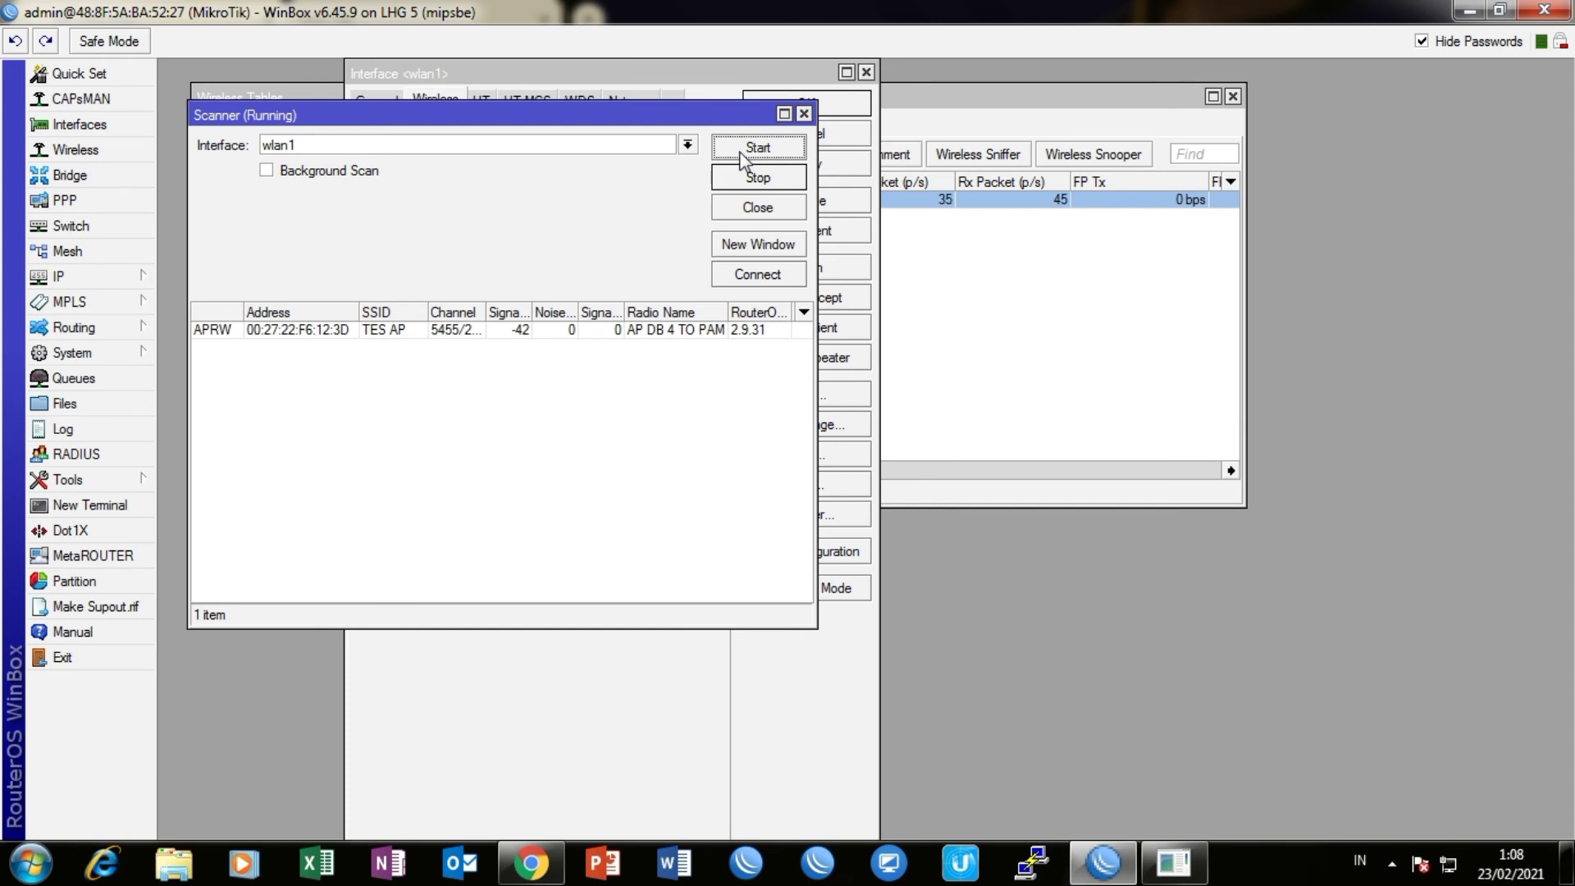
{"action": "left_click", "coordinate": [466, 334]}
{"action": "double_click", "coordinate": [468, 333]}
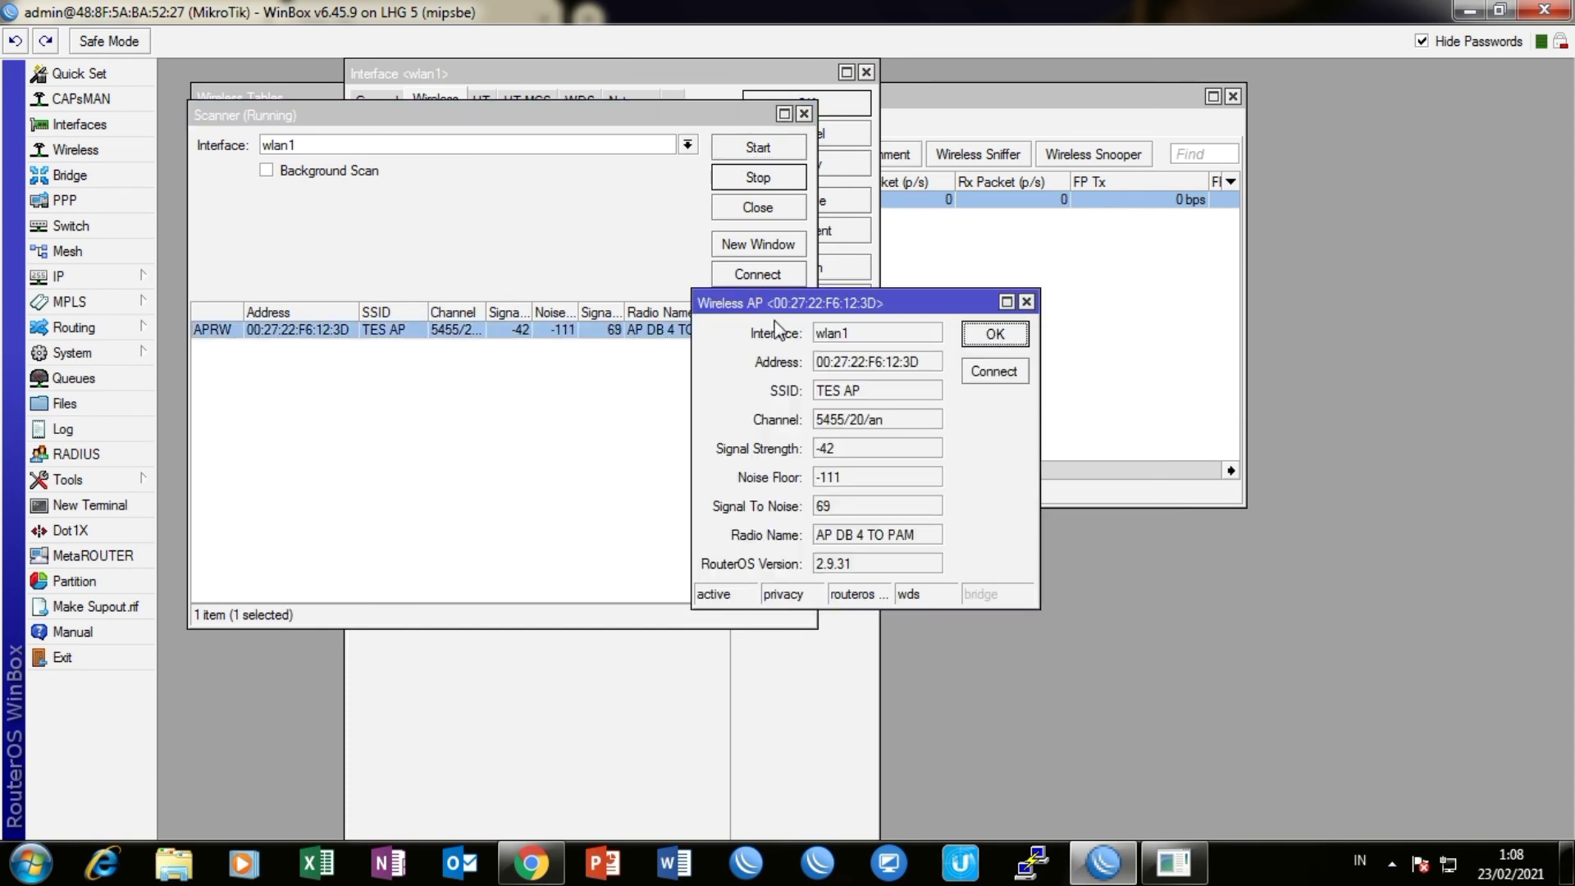
{"action": "left_click", "coordinate": [1027, 301]}
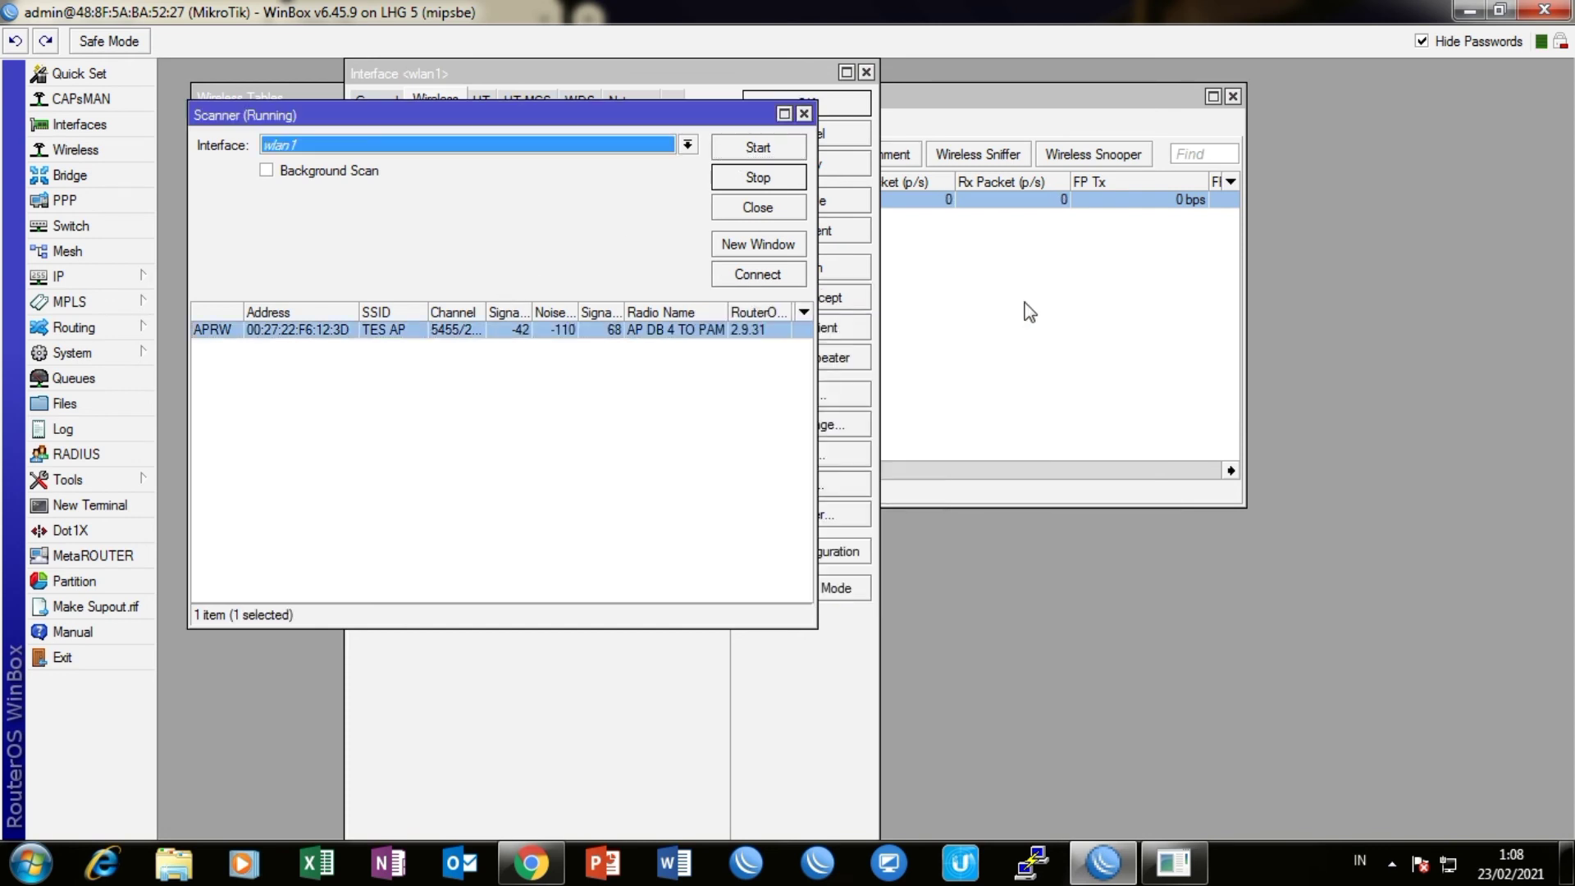
Step: Connect wlan1 to TES AP from the scan results, and apply and confirm the interface settings
{"action": "left_click", "coordinate": [747, 283]}
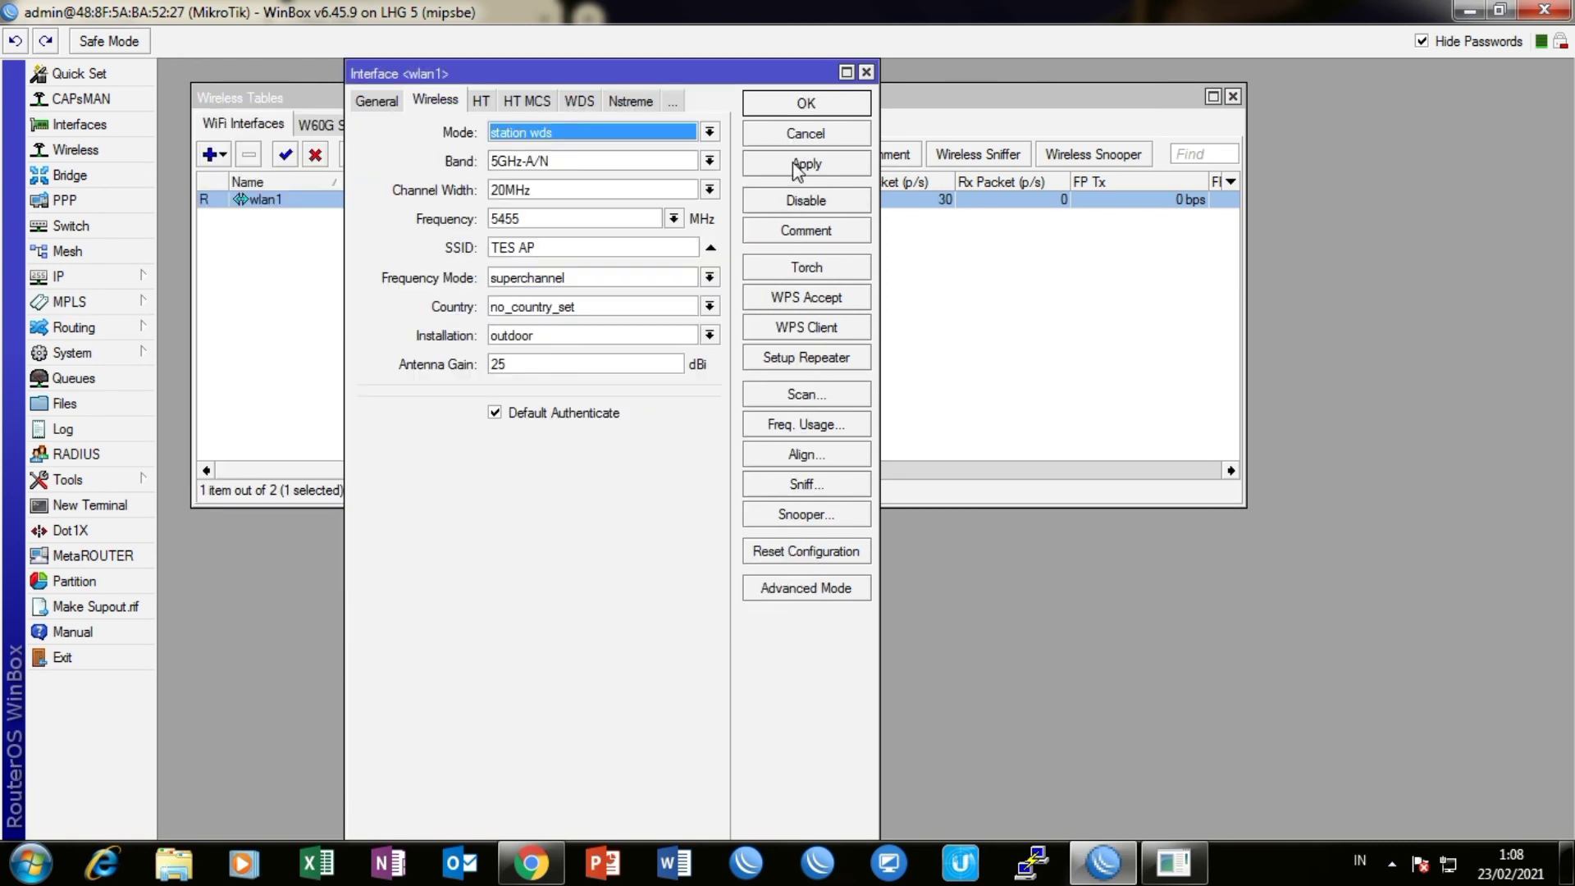
{"action": "left_click", "coordinate": [796, 167]}
{"action": "left_click", "coordinate": [783, 105]}
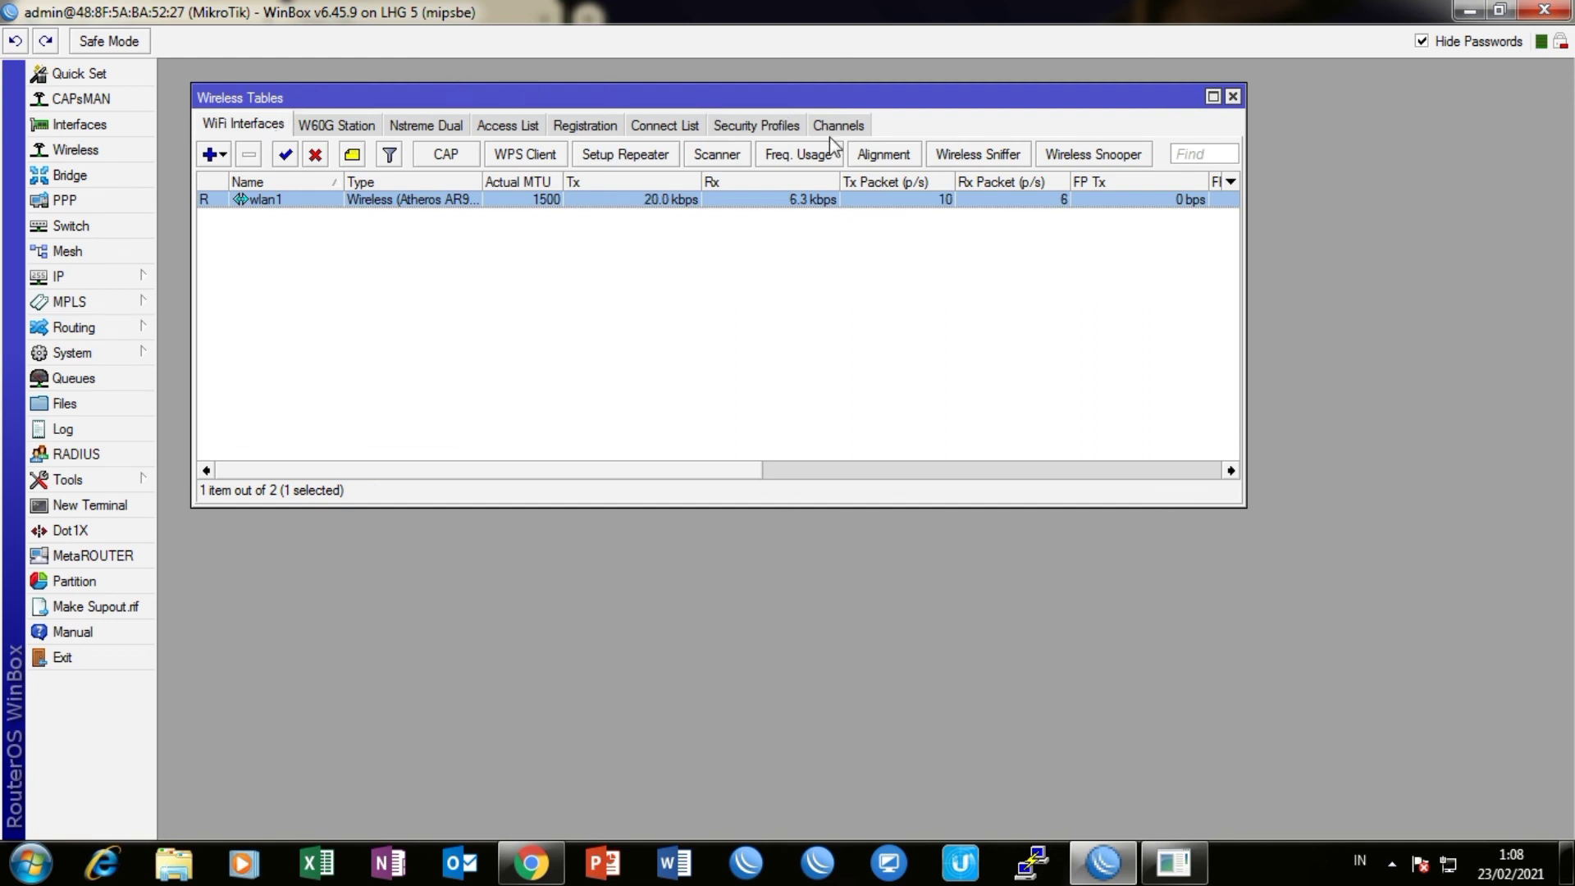
Step: Check the ping output, reload the airOS login page in Chrome, and log in with the saved user name and password
{"action": "left_click", "coordinate": [1173, 862]}
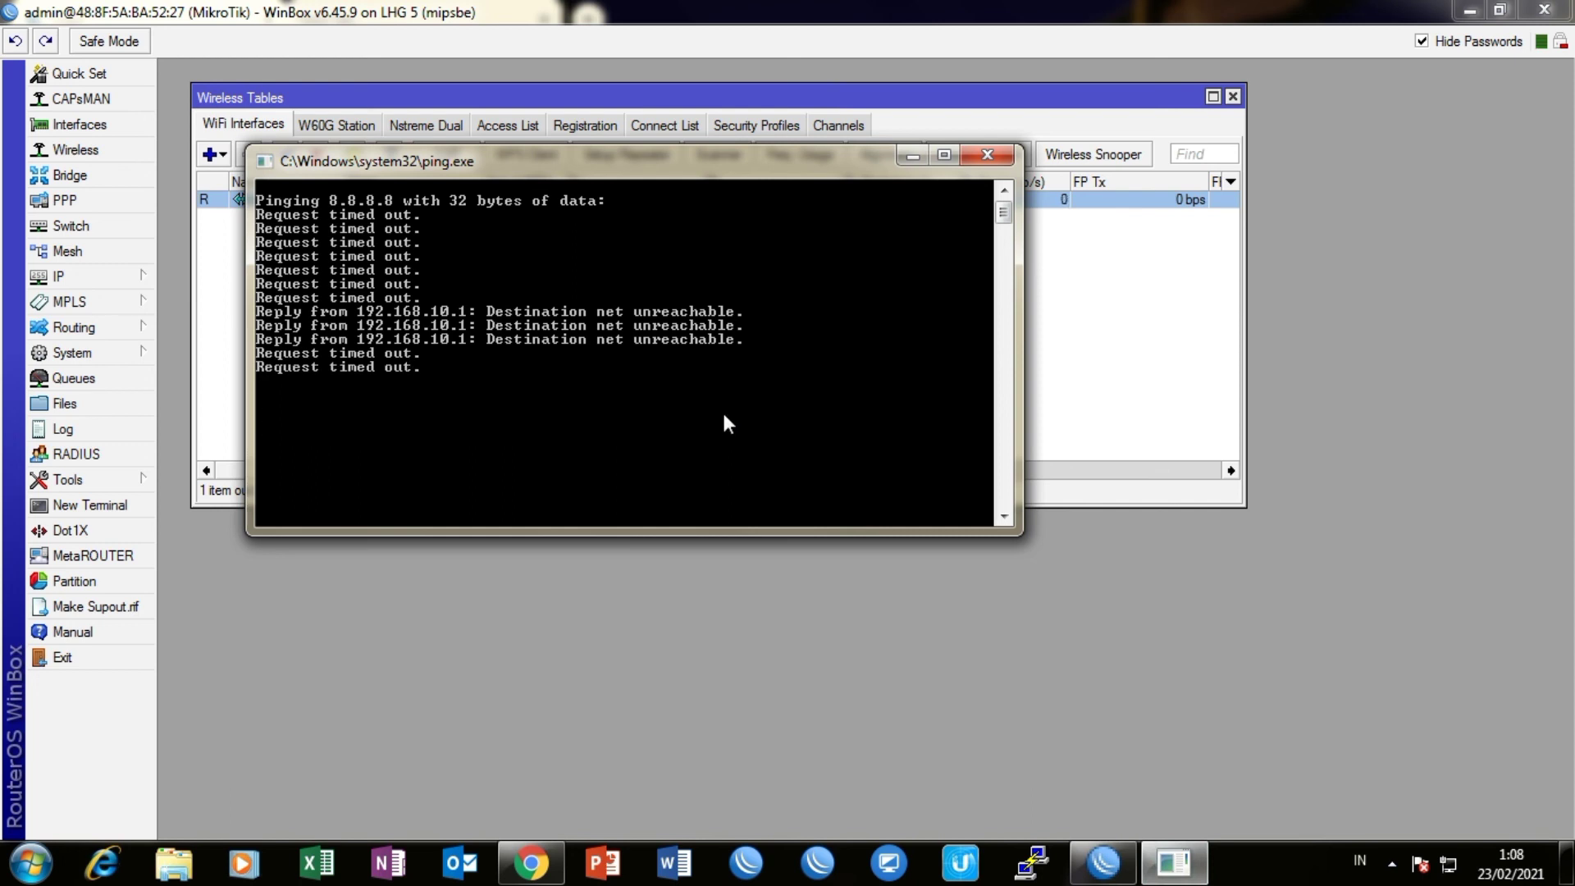
{"action": "left_click", "coordinate": [530, 861]}
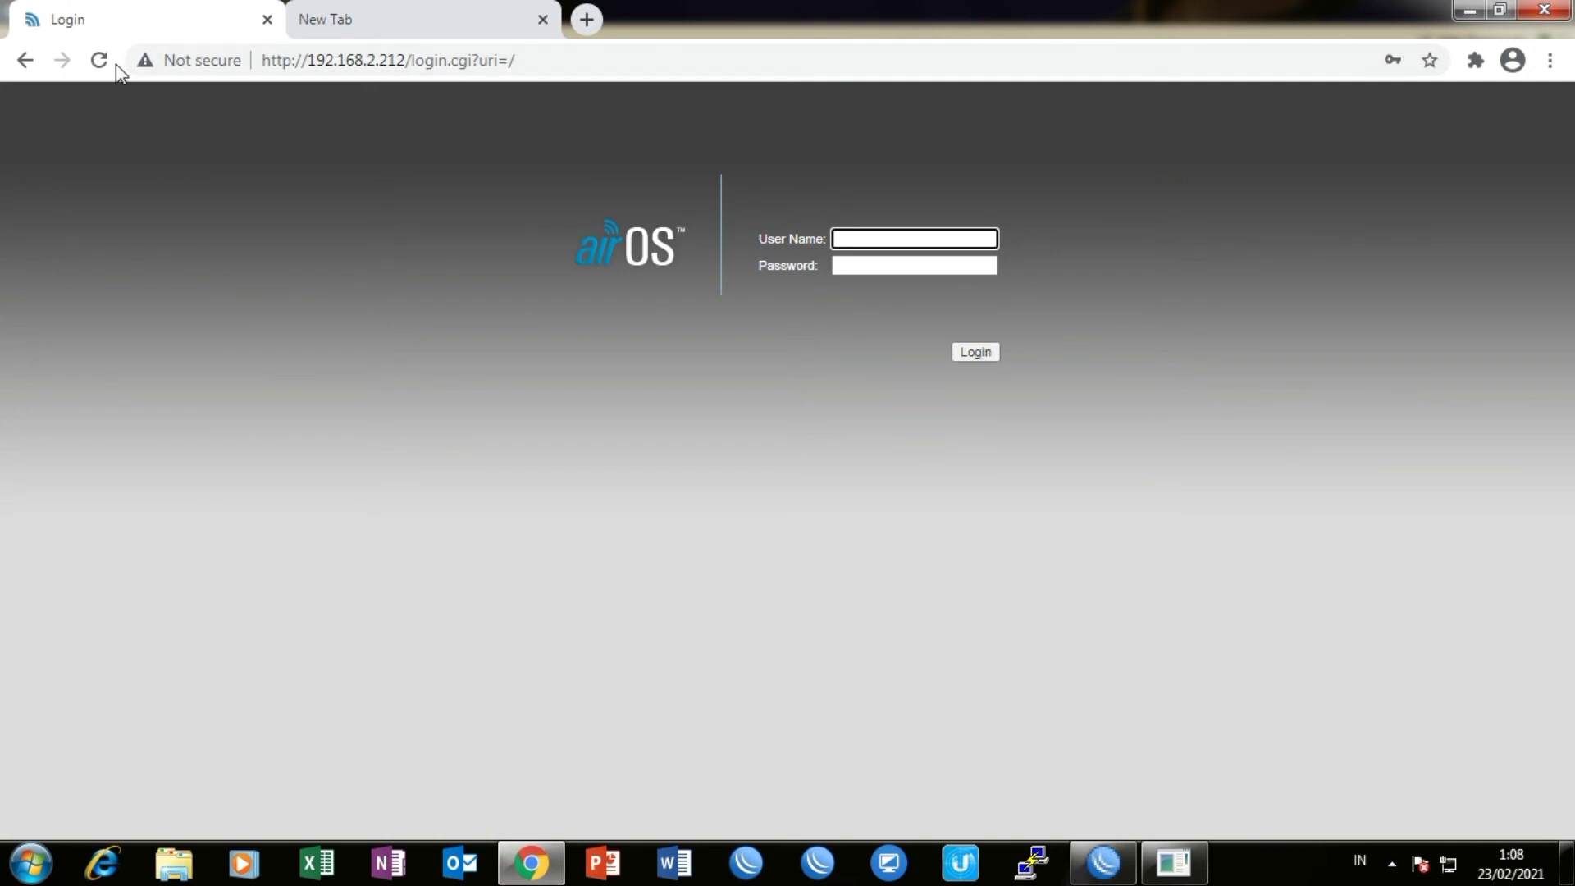
{"action": "left_click", "coordinate": [105, 61]}
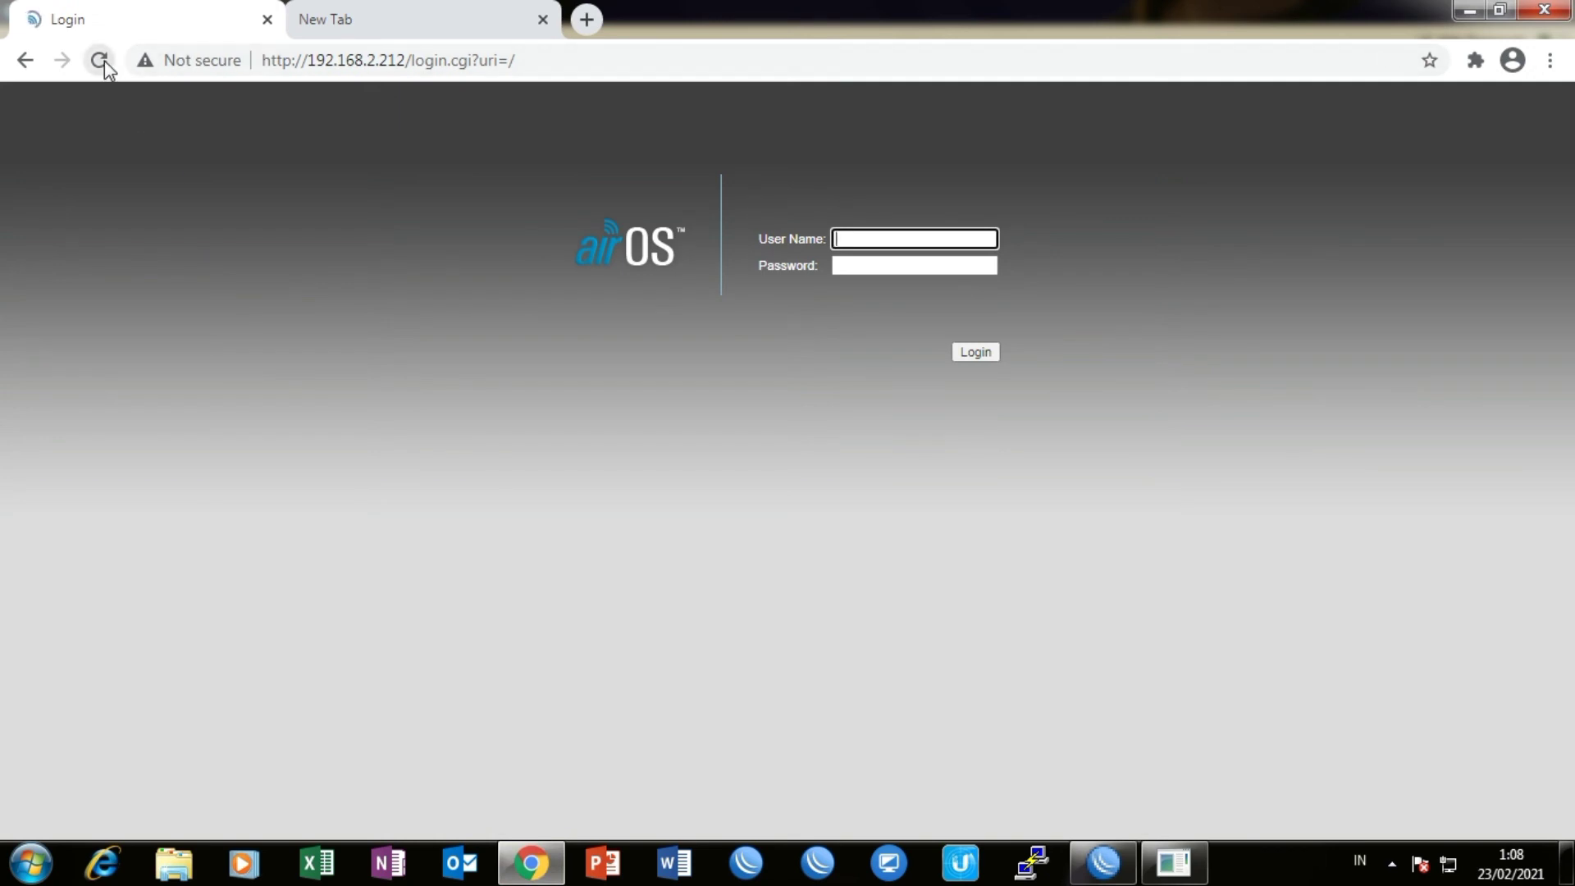
{"action": "left_click", "coordinate": [923, 242]}
{"action": "left_click", "coordinate": [922, 276]}
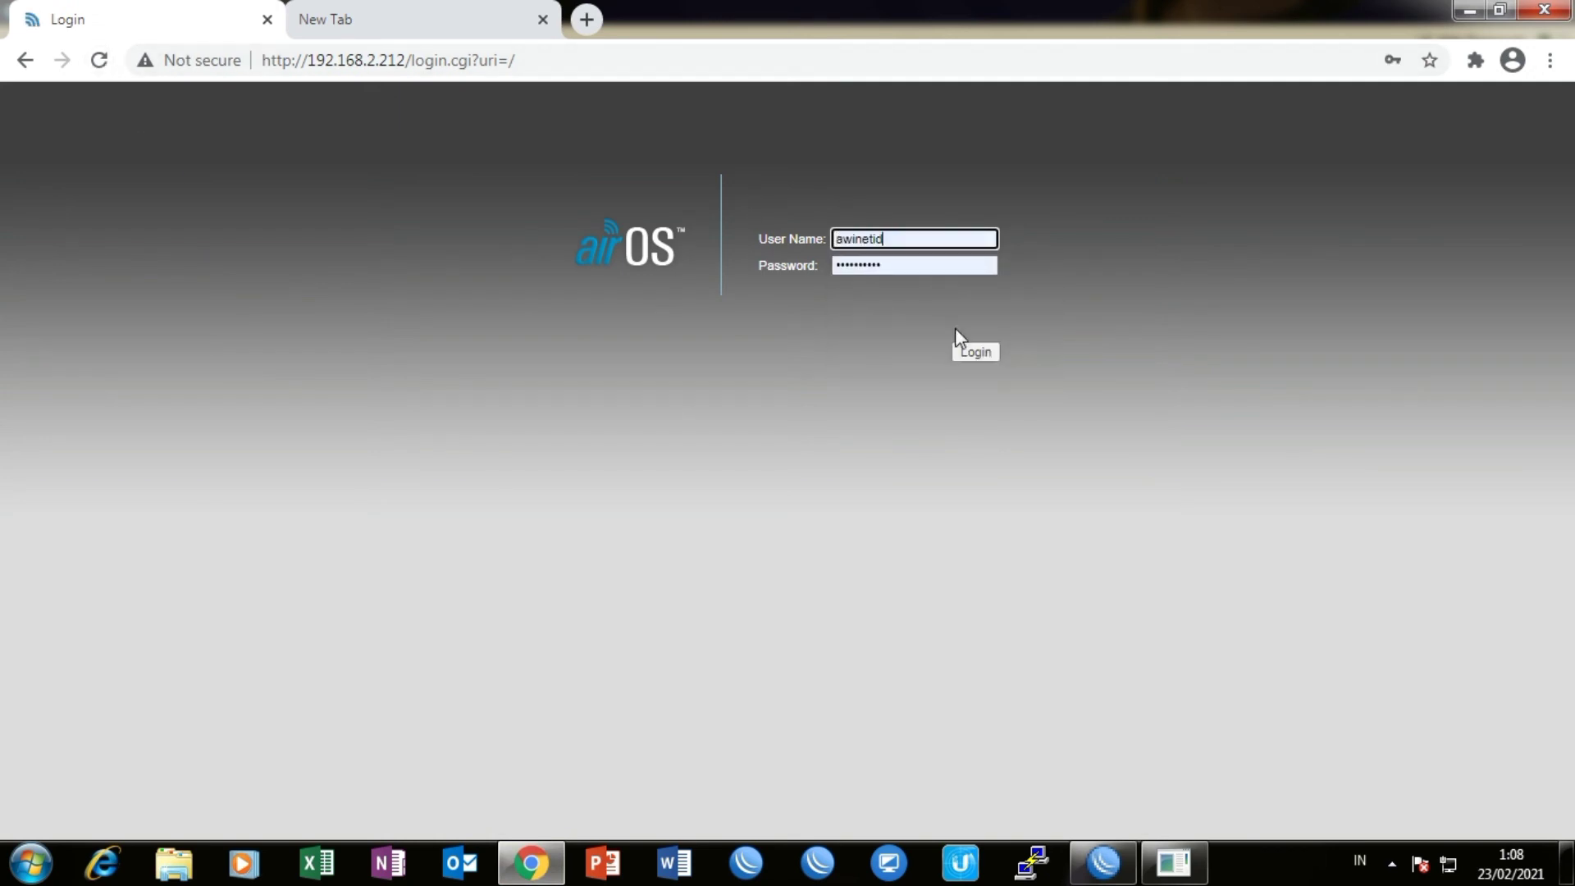
{"action": "left_click", "coordinate": [974, 353]}
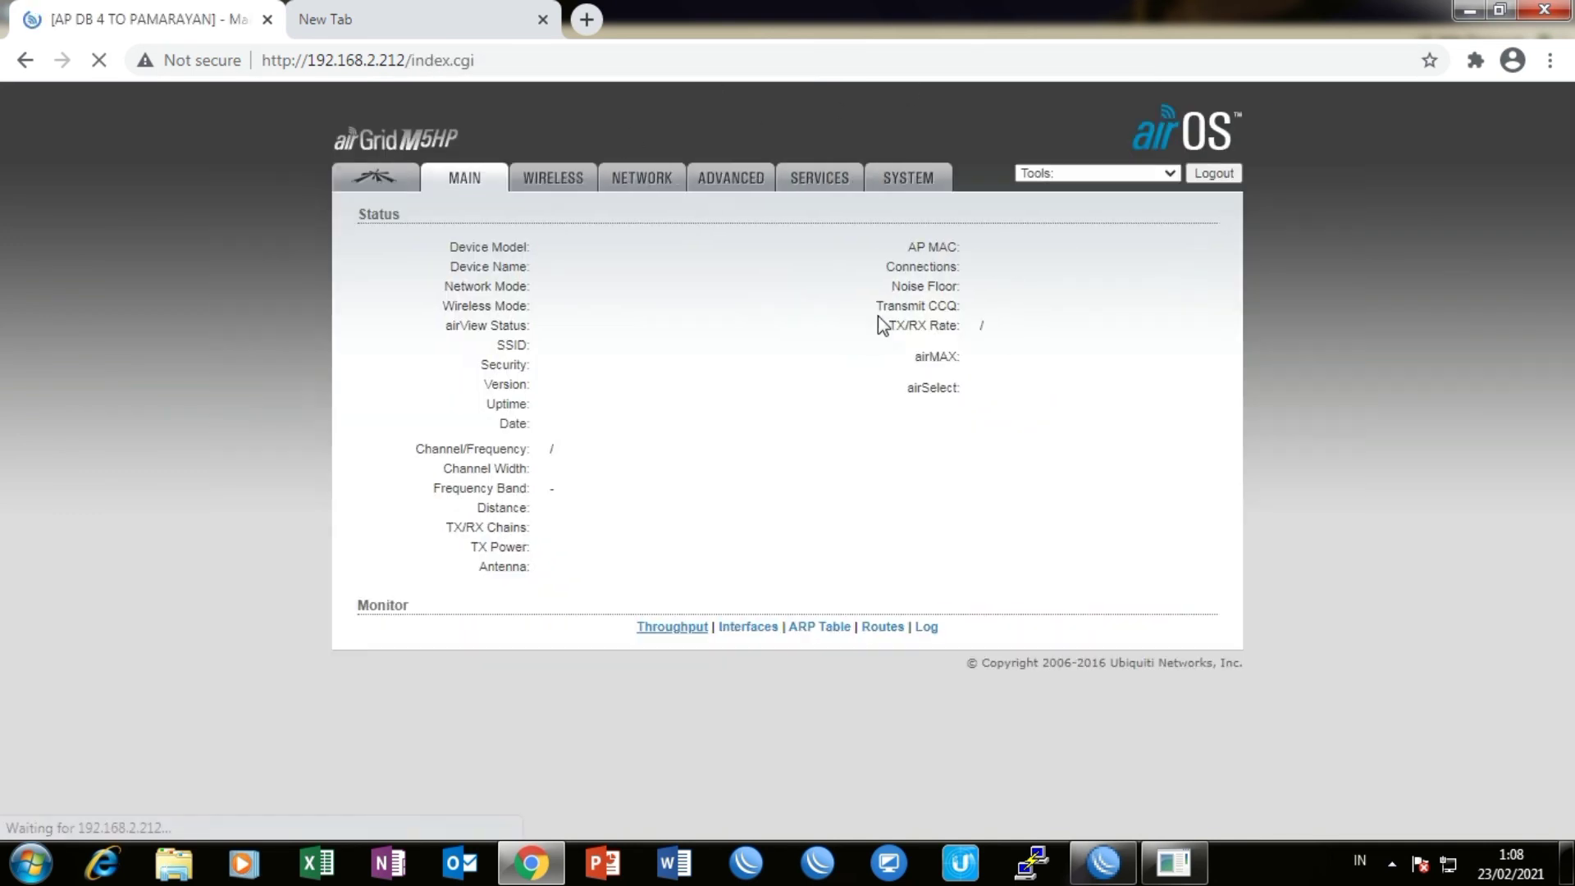
Step: Examine the access point's airMAX settings and compare them with the airMAX status and connection details on the main status page
{"action": "left_click", "coordinate": [403, 188]}
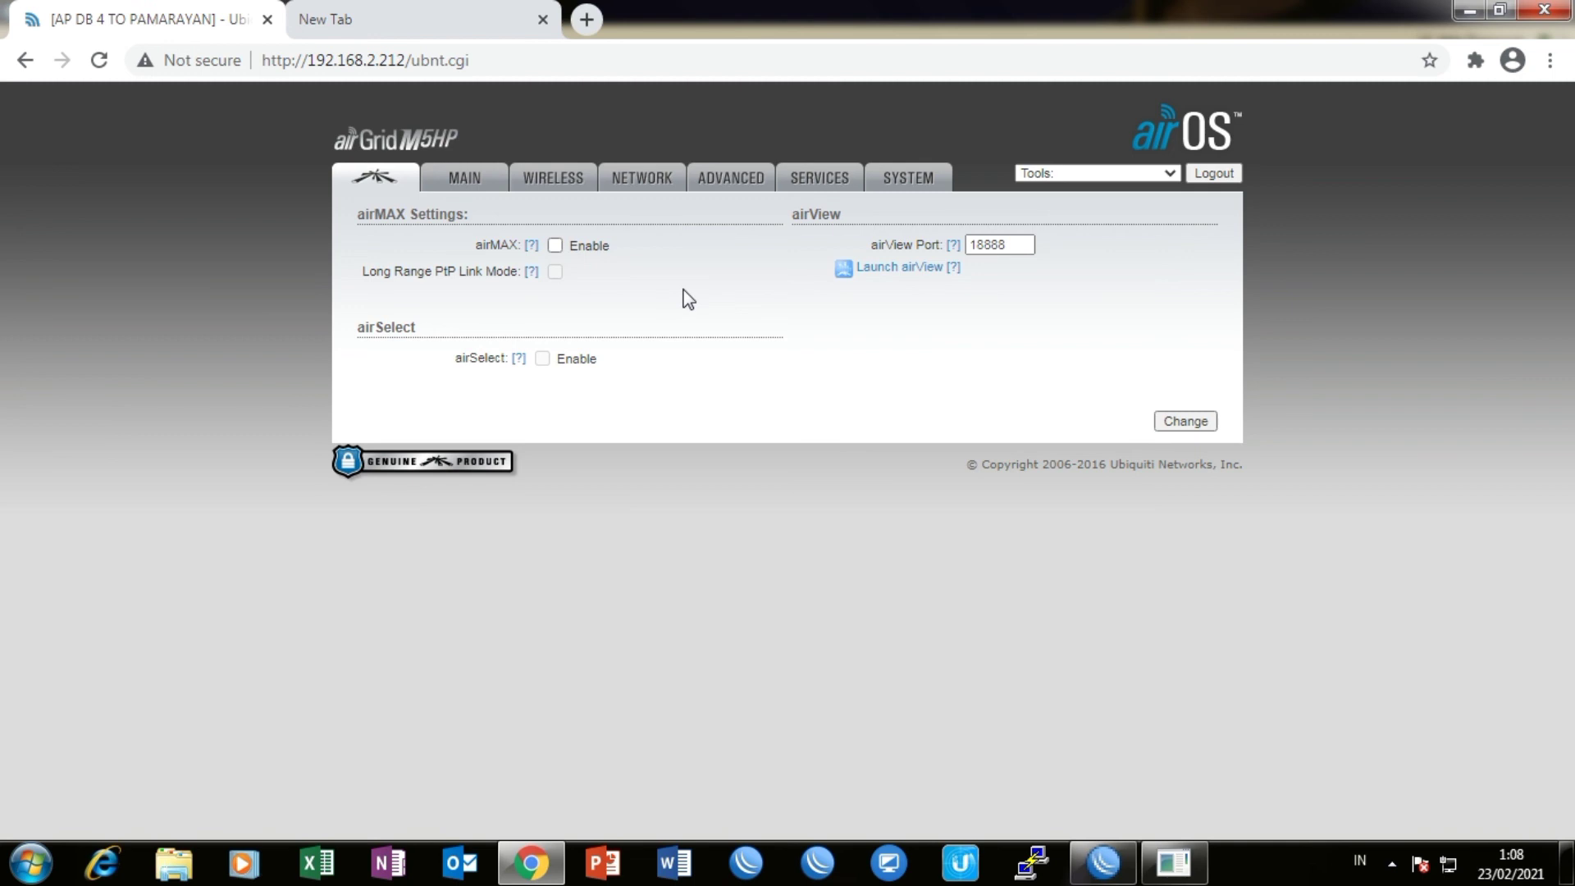
{"action": "left_click", "coordinate": [465, 181]}
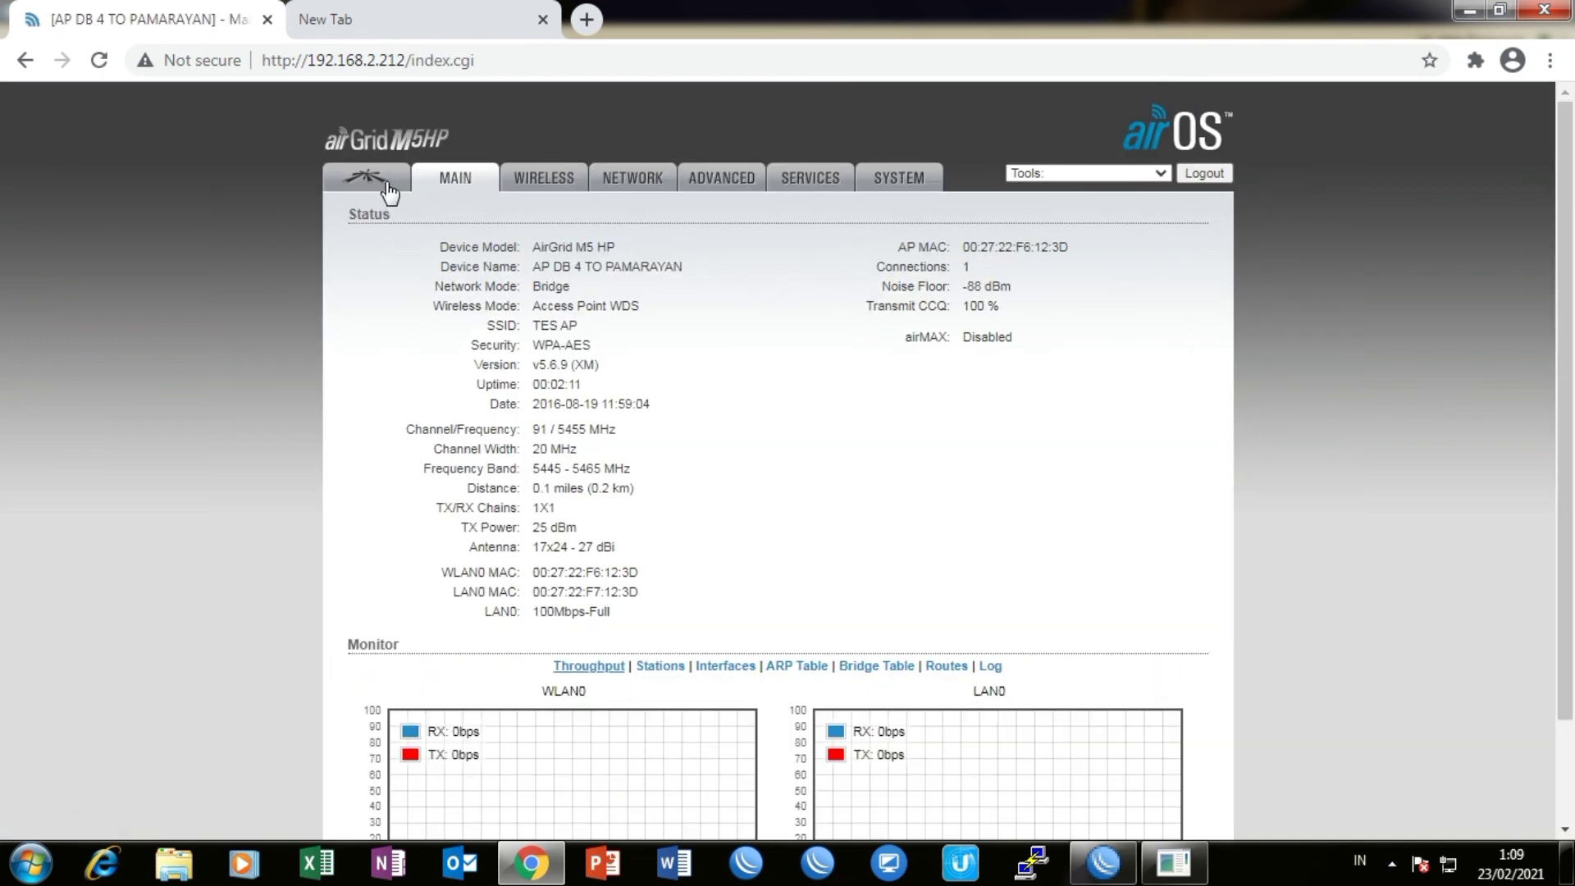
{"action": "left_click", "coordinate": [386, 182]}
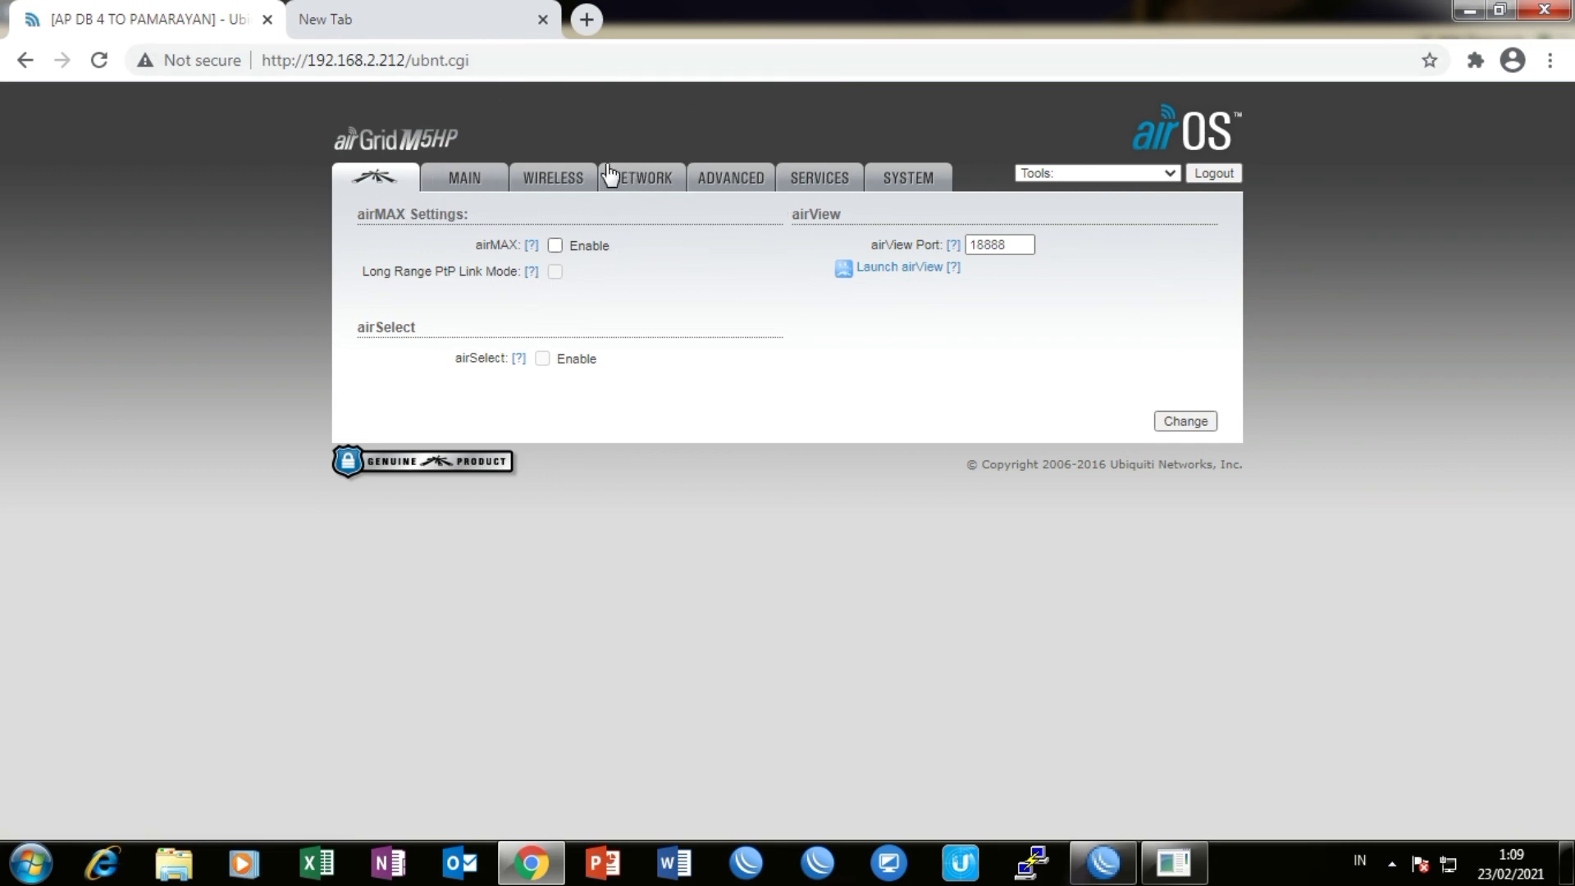
{"action": "left_click", "coordinate": [483, 179]}
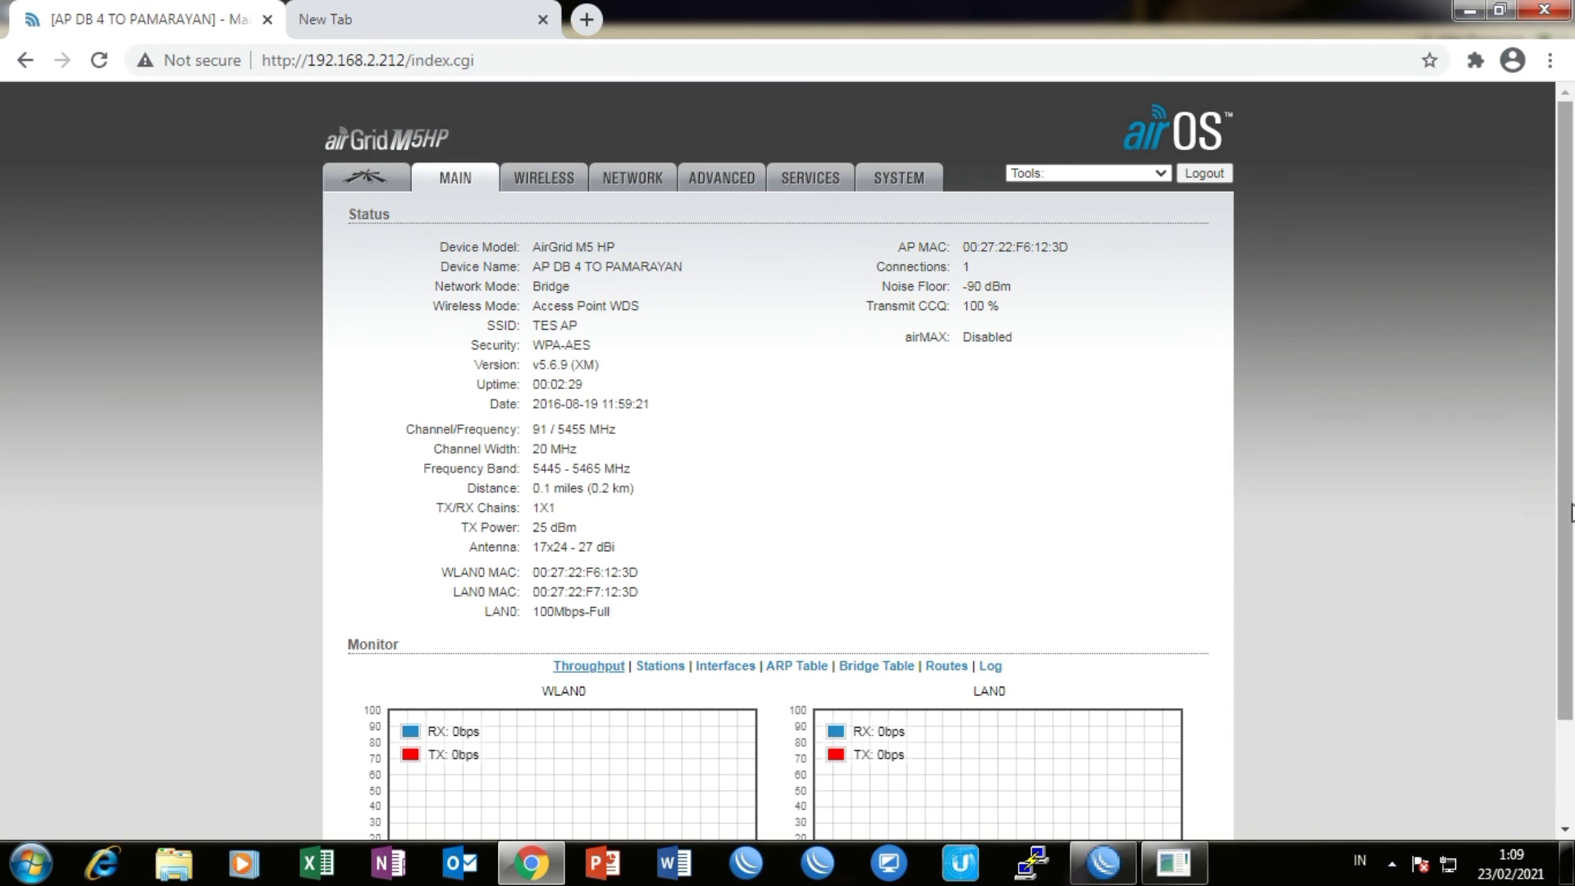
{"action": "scroll", "coordinate": [1570, 513], "scroll_direction": "down", "scroll_amount": 2}
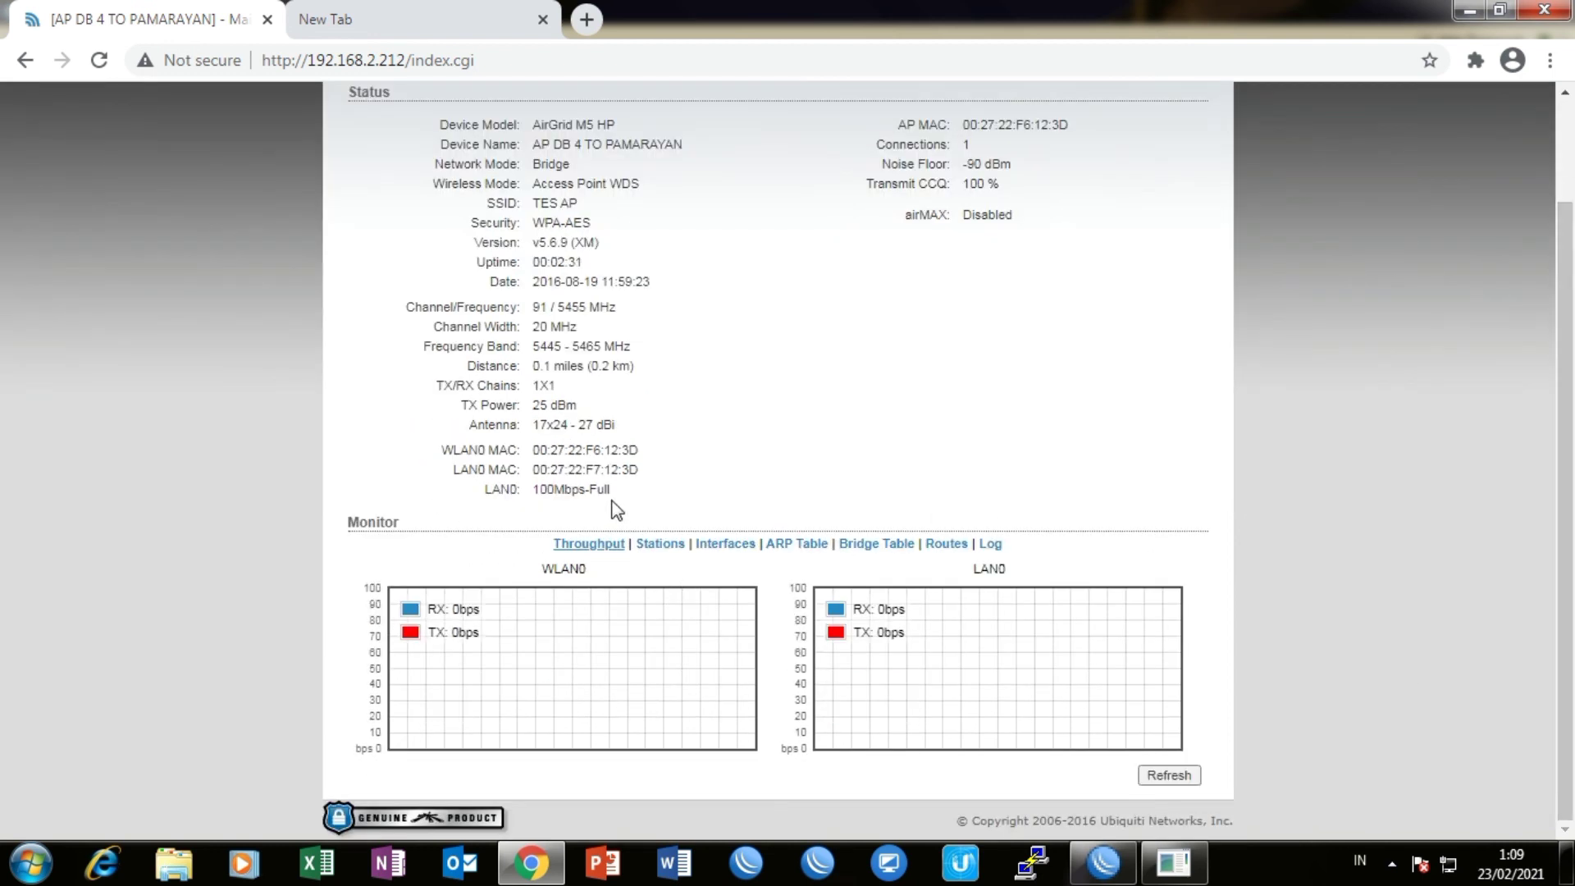